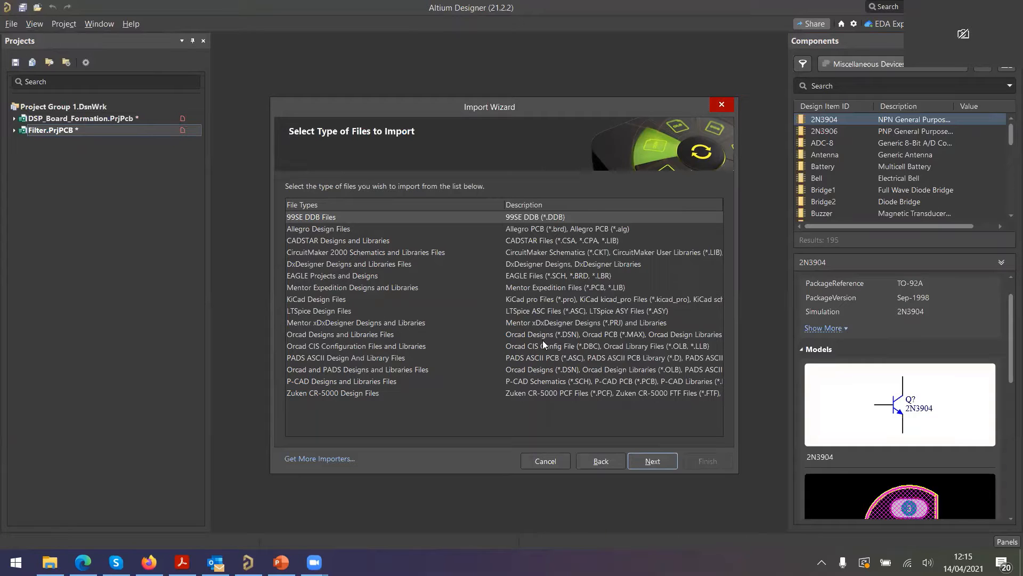
# Cancel the Import Wizard and review the platform's Importers\Exporters configuration in Extensions & Updates.
pyautogui.click(555, 462)
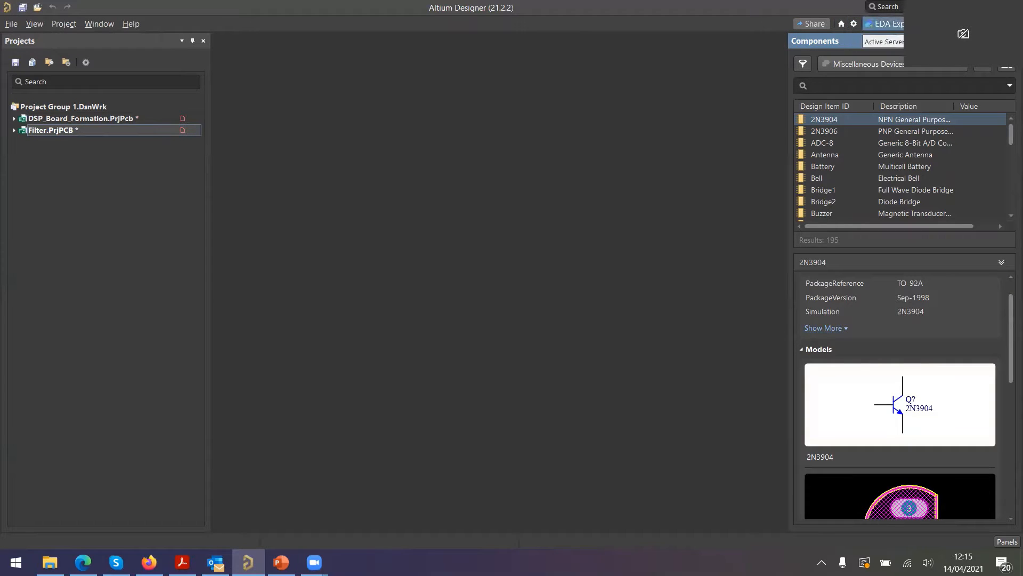
pyautogui.click(1007, 24)
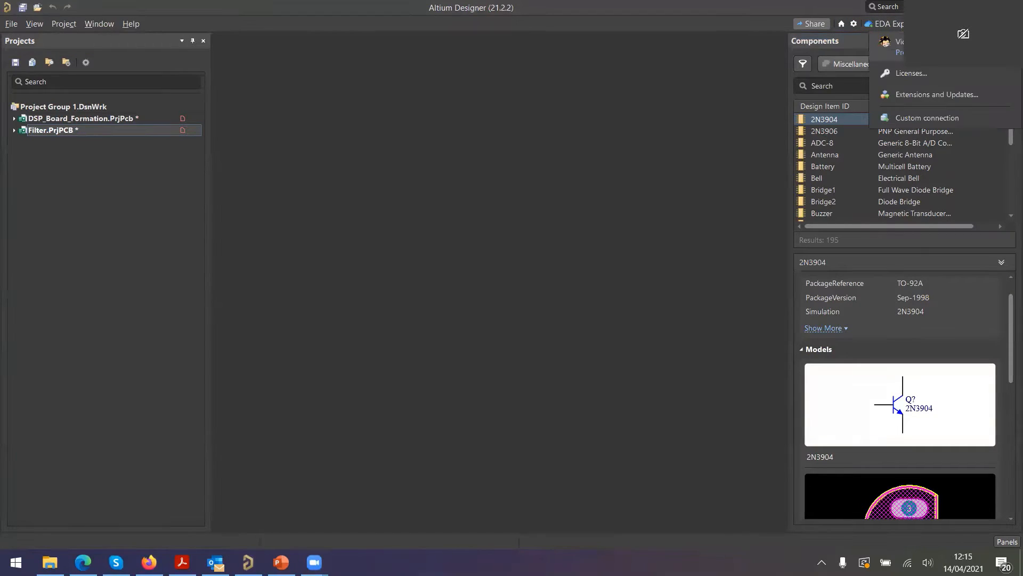
pyautogui.click(936, 94)
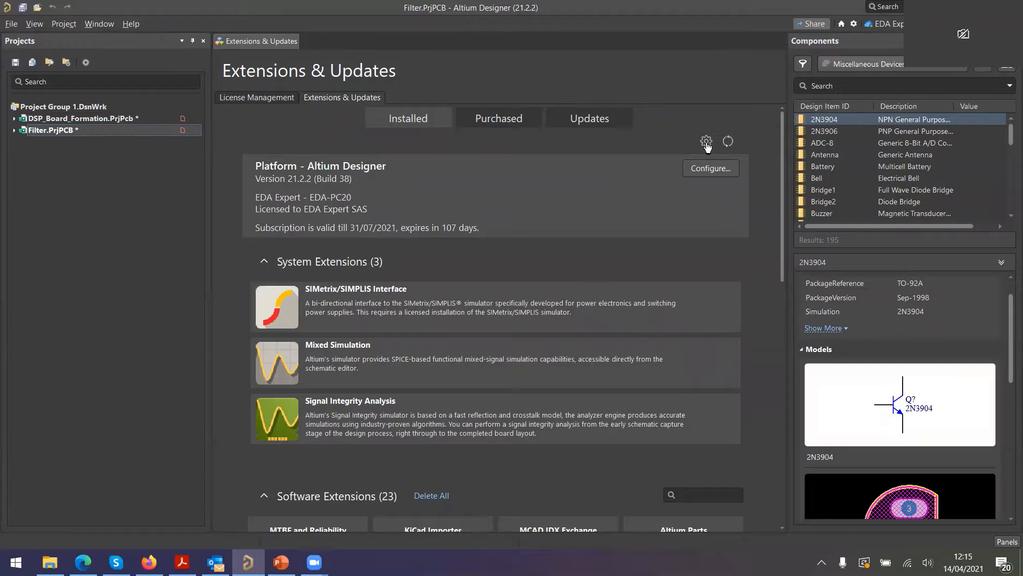
pyautogui.click(722, 168)
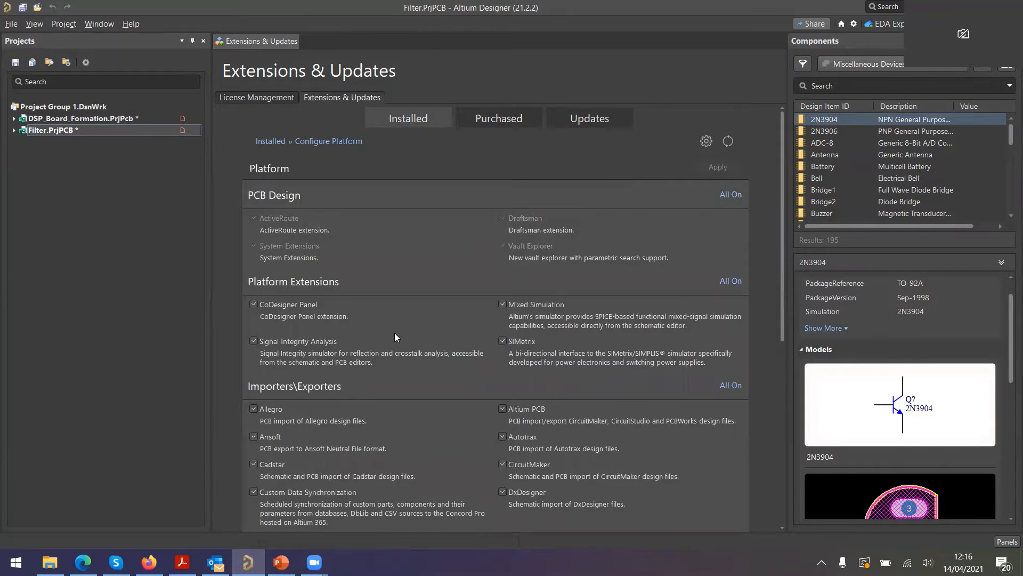
pyautogui.scroll(-5, 394, 335)
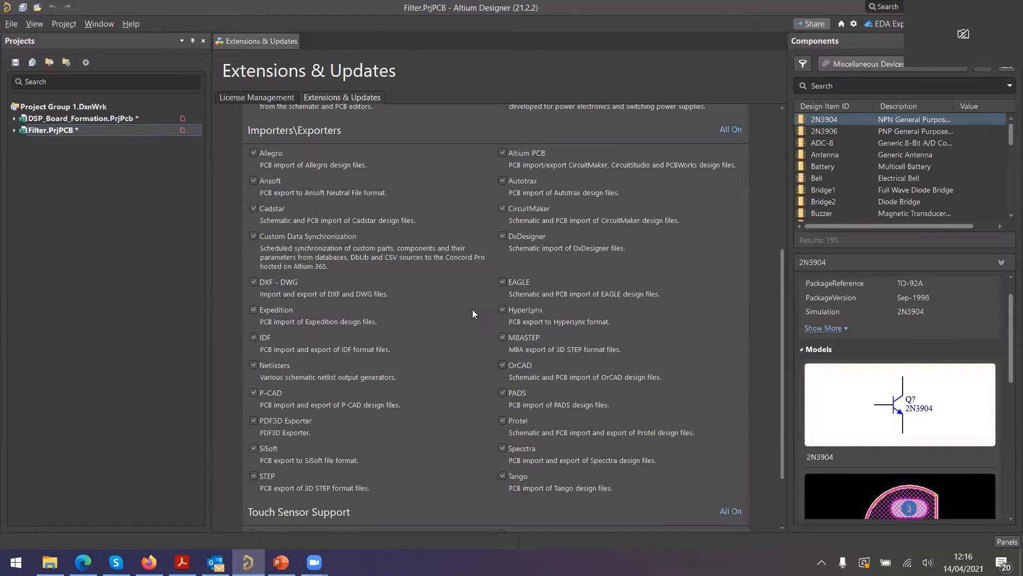
pyautogui.scroll(5, 473, 307)
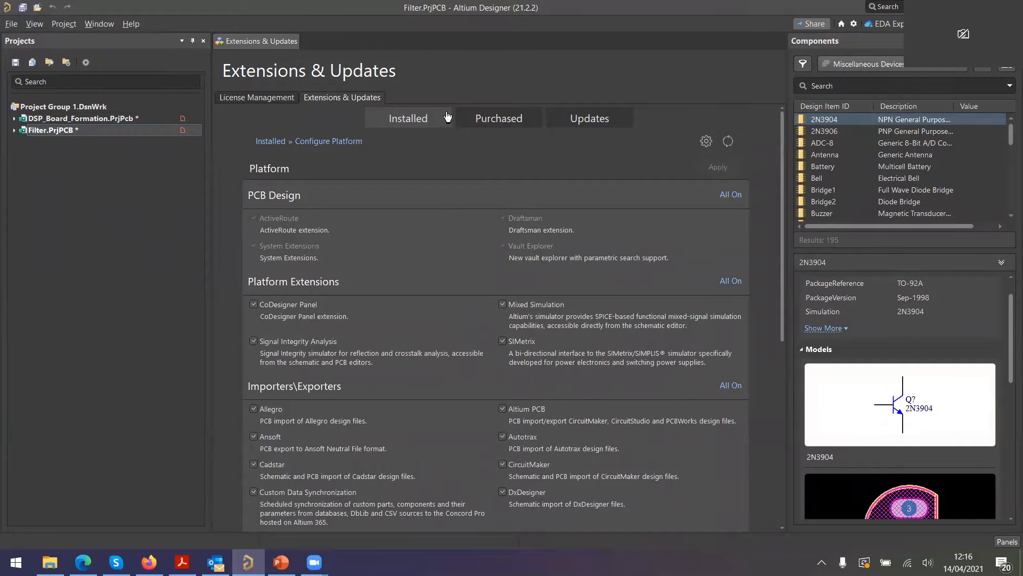
# Examine the purchased but not installed system and software extensions.
pyautogui.click(498, 118)
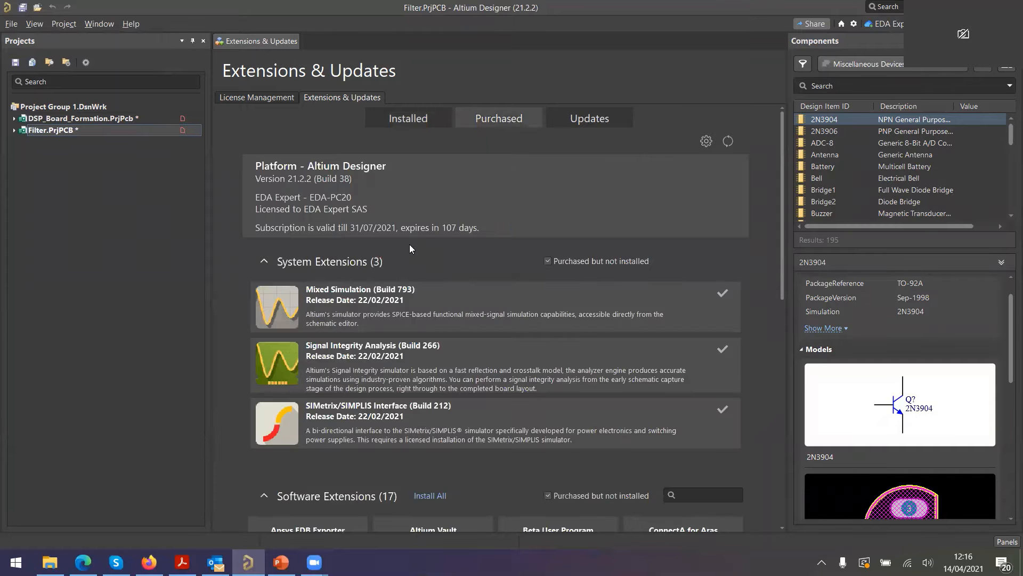
pyautogui.scroll(-6, 411, 247)
pyautogui.scroll(2, 413, 249)
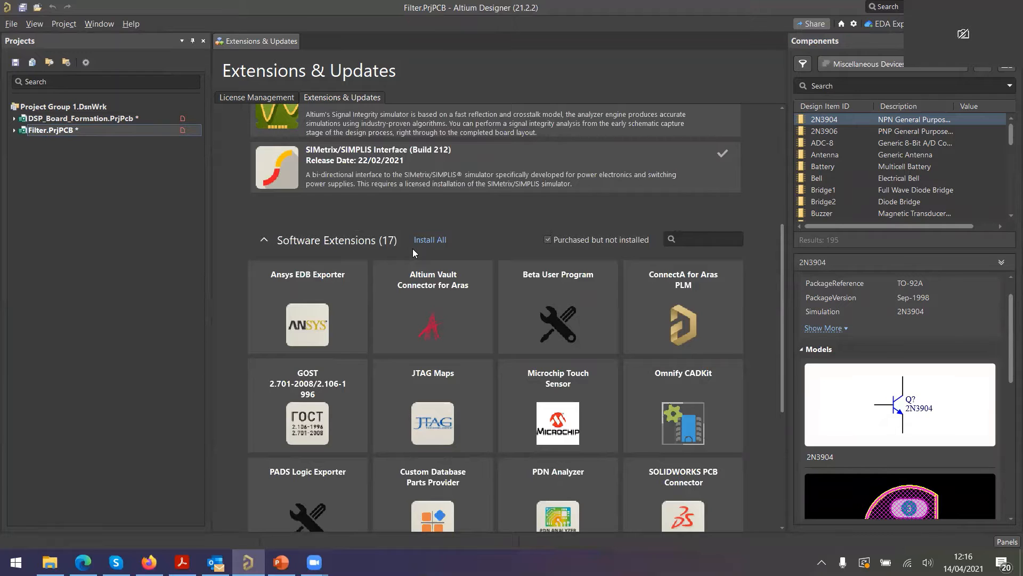
pyautogui.scroll(-3, 412, 249)
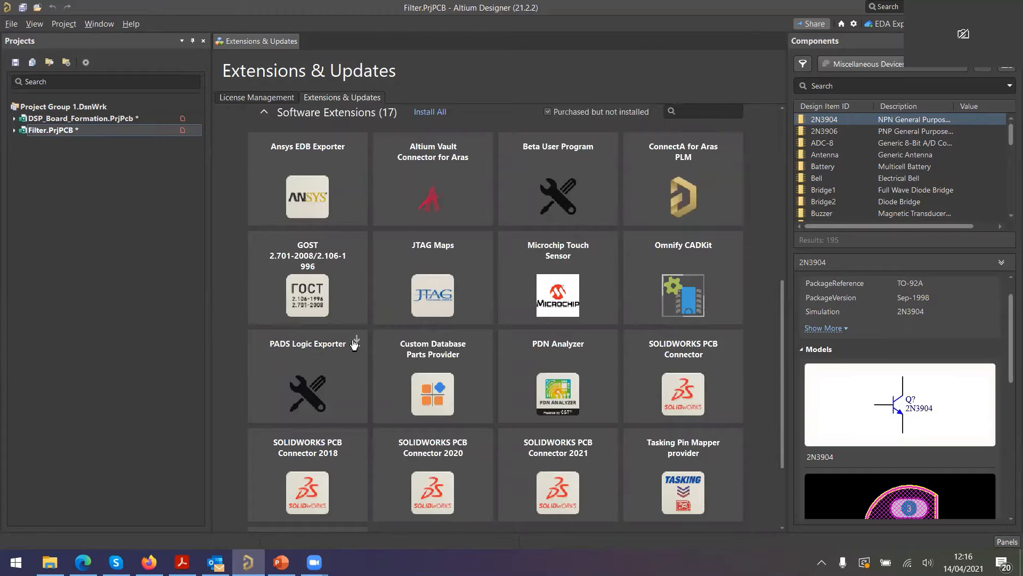
pyautogui.scroll(6, 359, 336)
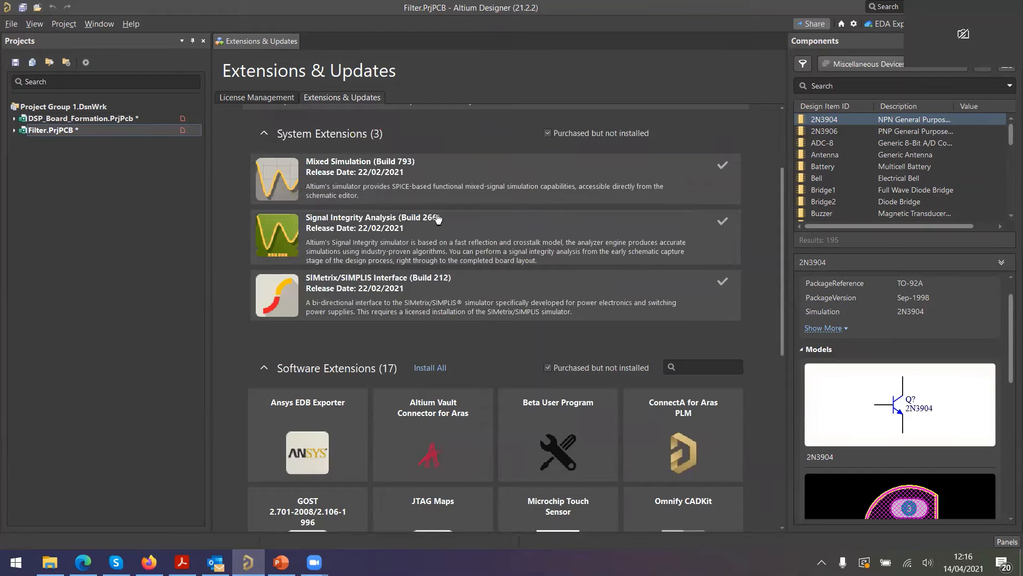
pyautogui.scroll(3, 445, 219)
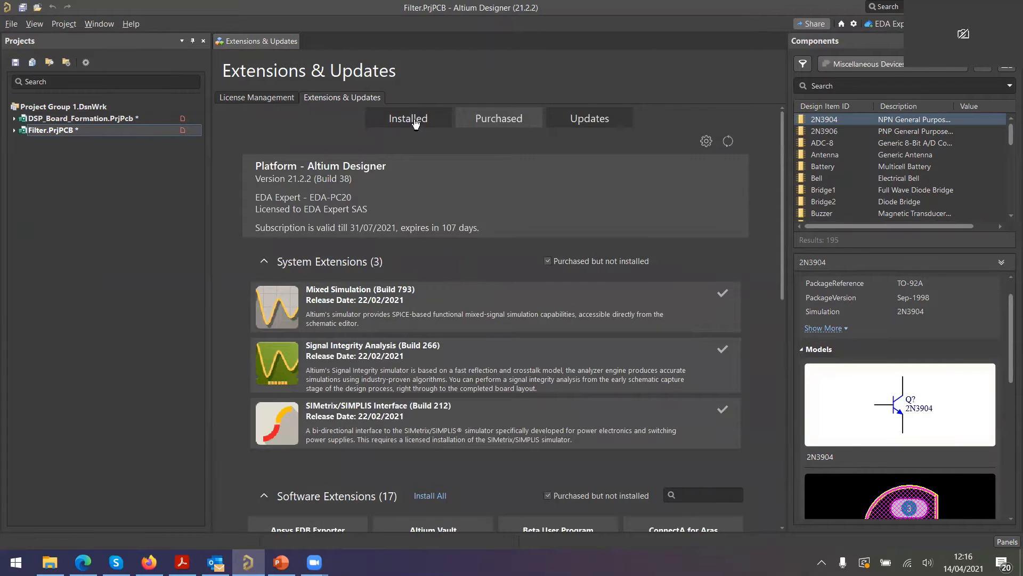
pyautogui.scroll(-6, 373, 240)
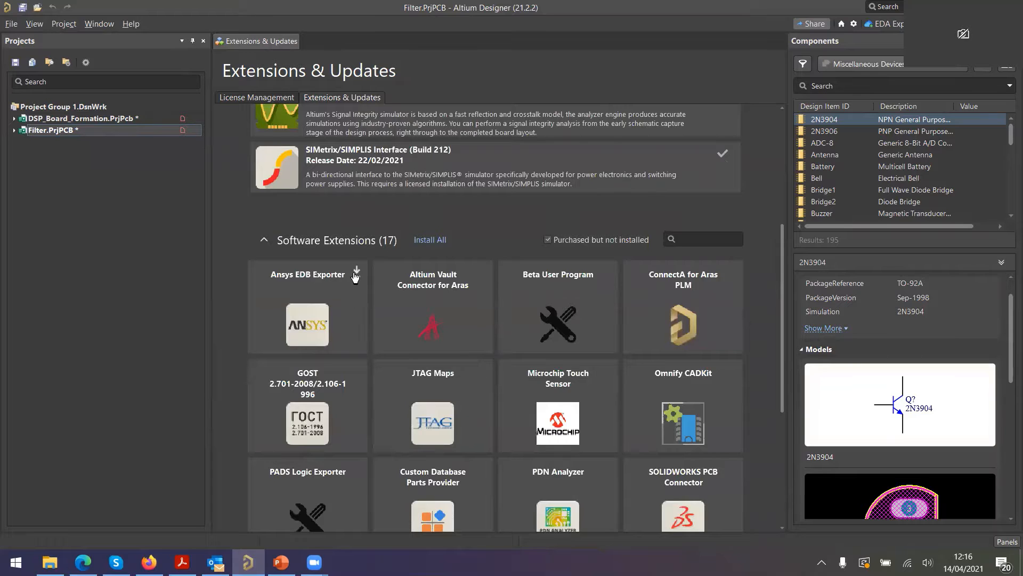
pyautogui.scroll(6, 354, 272)
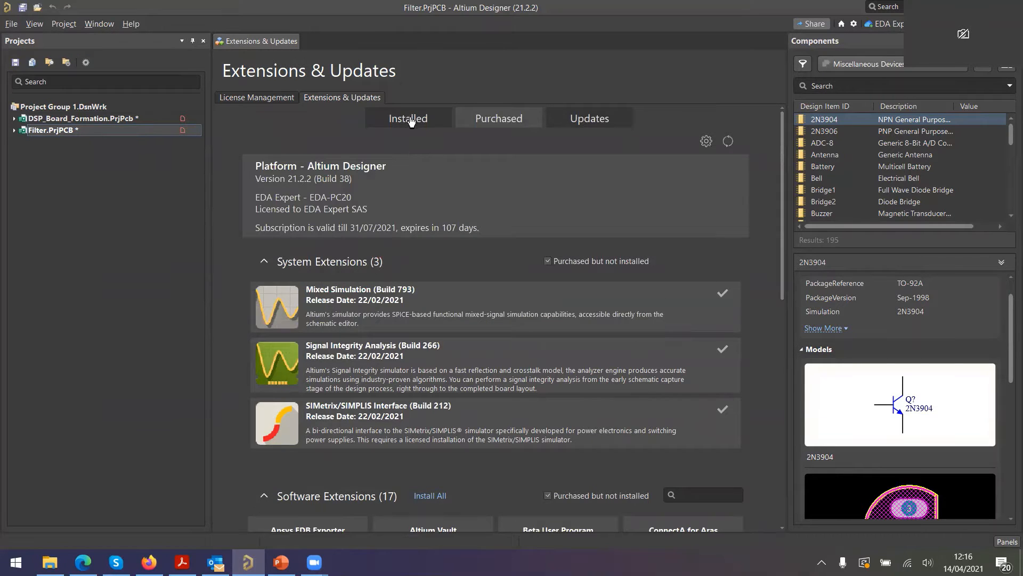
# Examine the installed software extensions, including the importers, and close the Extensions & Updates page.
pyautogui.click(411, 119)
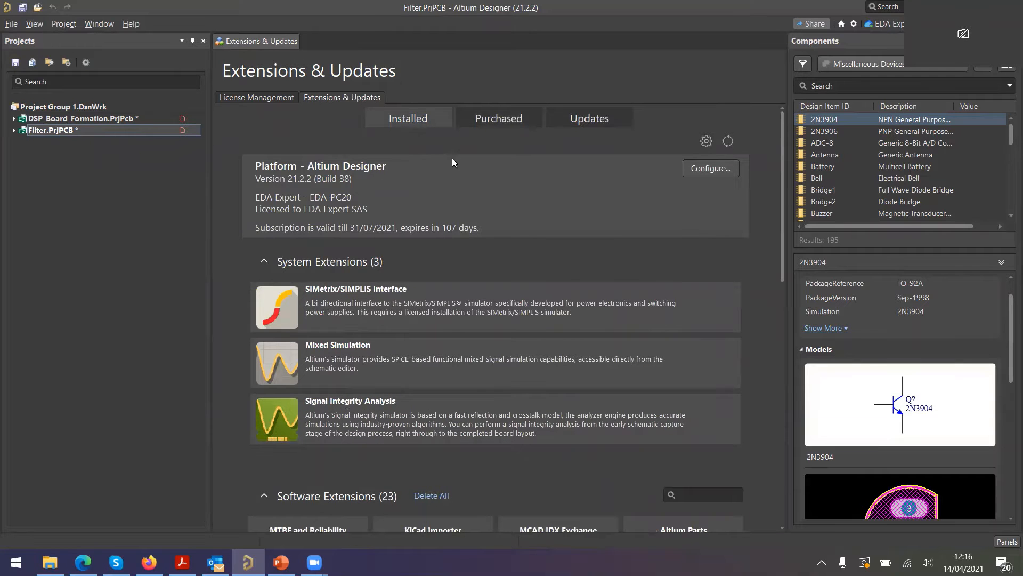
pyautogui.scroll(-9, 394, 348)
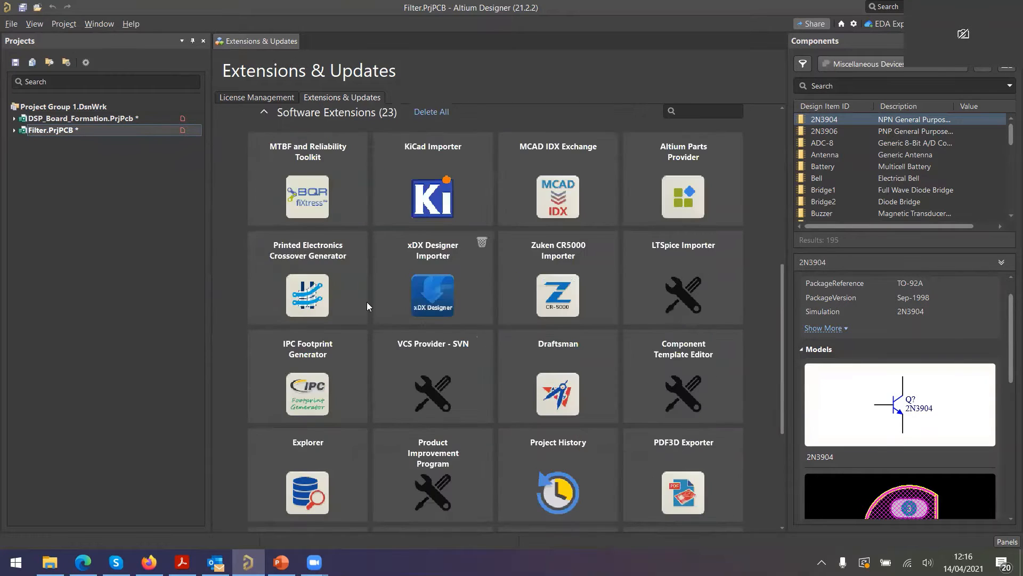
pyautogui.scroll(3, 407, 333)
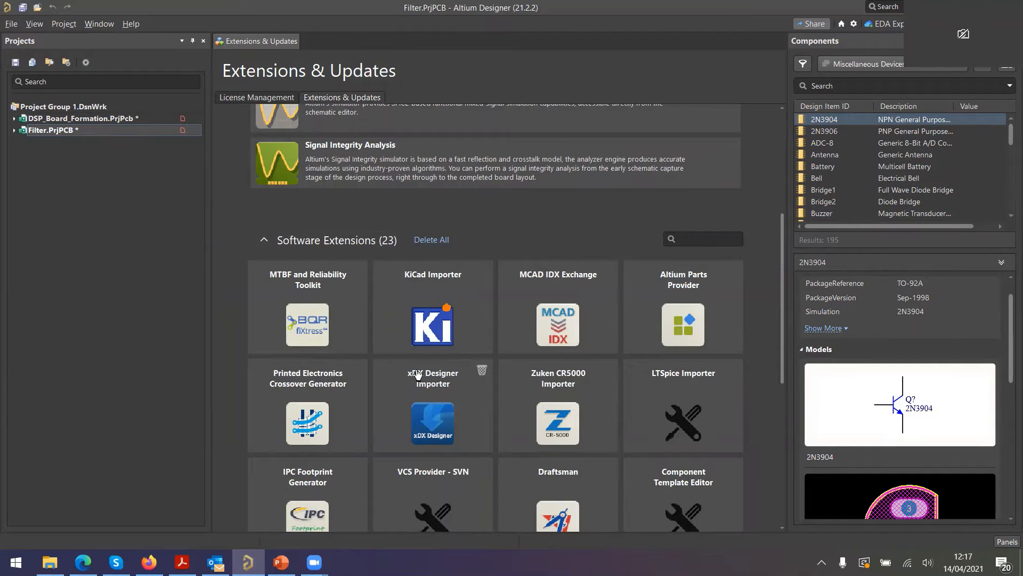
pyautogui.scroll(-3, 420, 378)
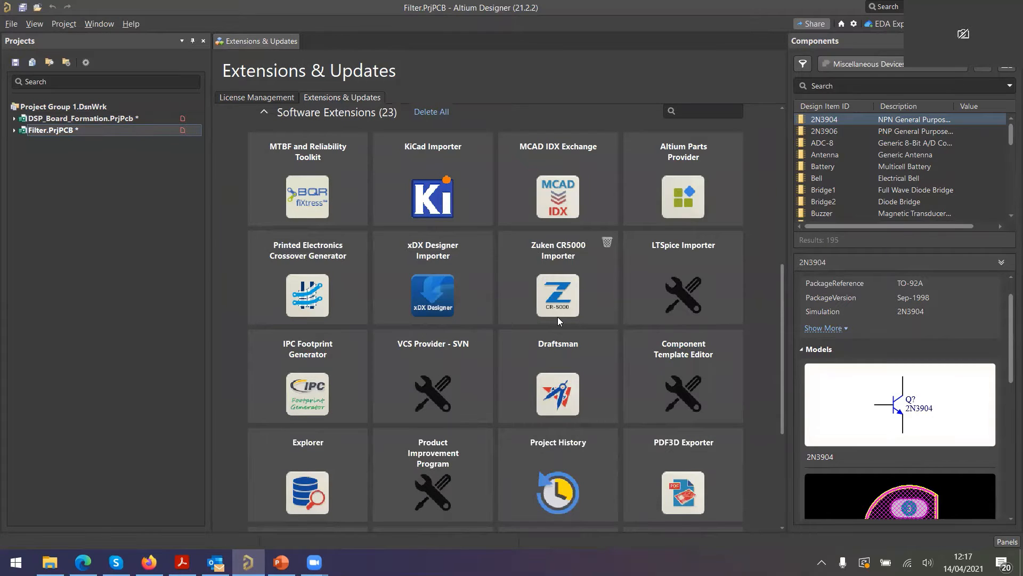
pyautogui.scroll(-6, 558, 316)
pyautogui.scroll(7, 557, 316)
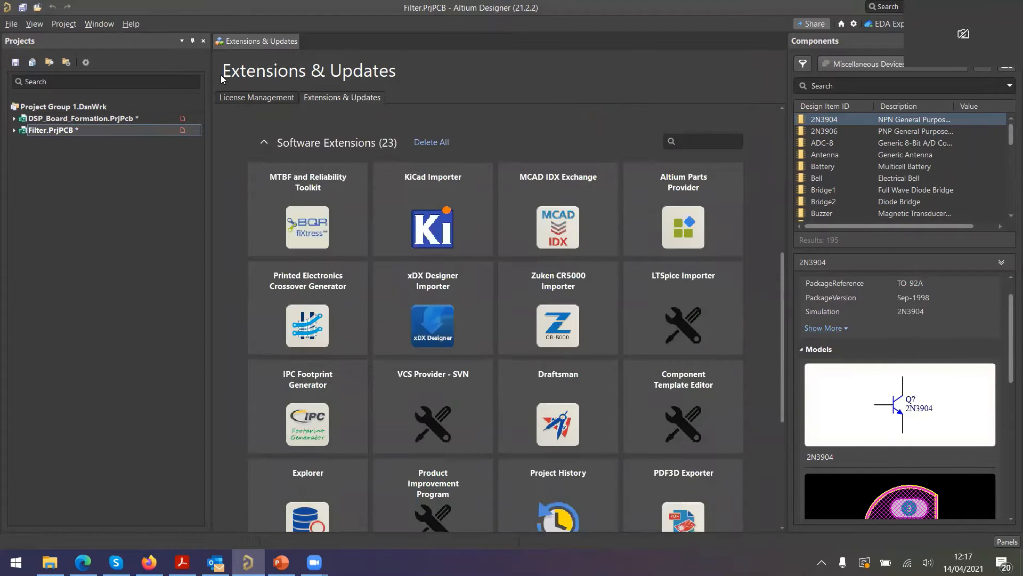
pyautogui.rightClick(254, 47)
pyautogui.click(263, 45)
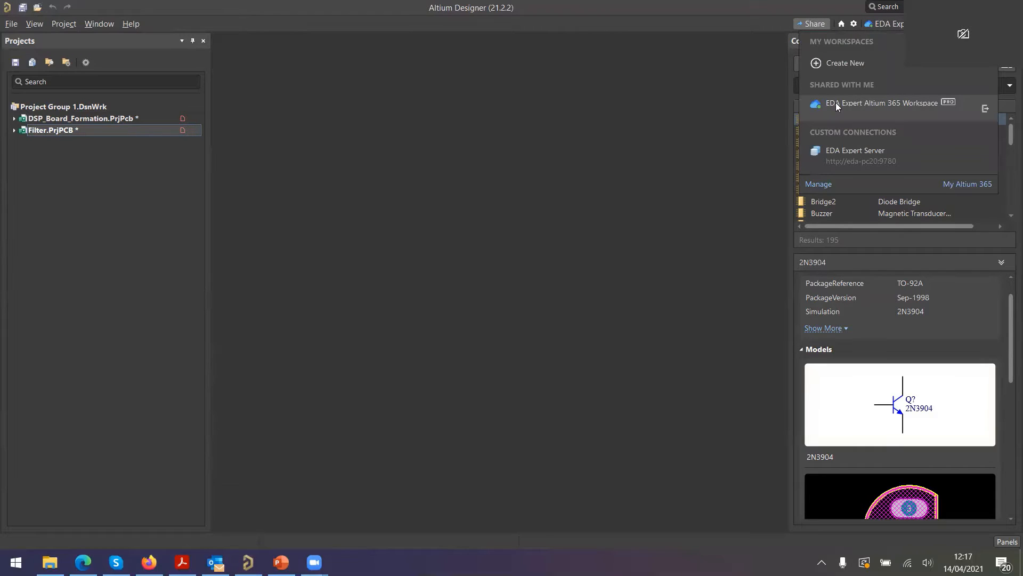
# Dismiss the workspace list, open the Explorer as a floating window and switch its server to Altium Content Vault.
pyautogui.click(694, 99)
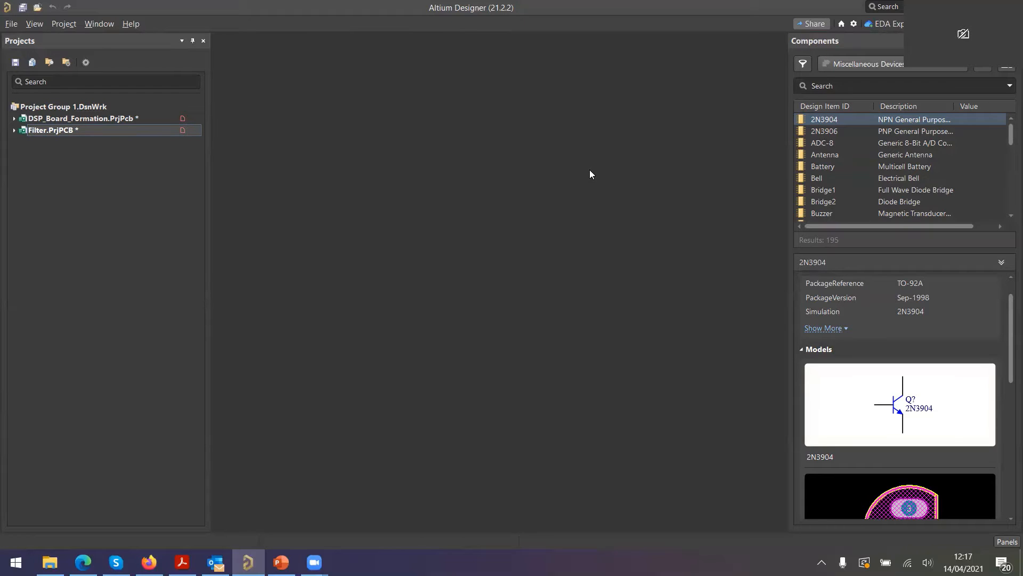
pyautogui.click(1004, 542)
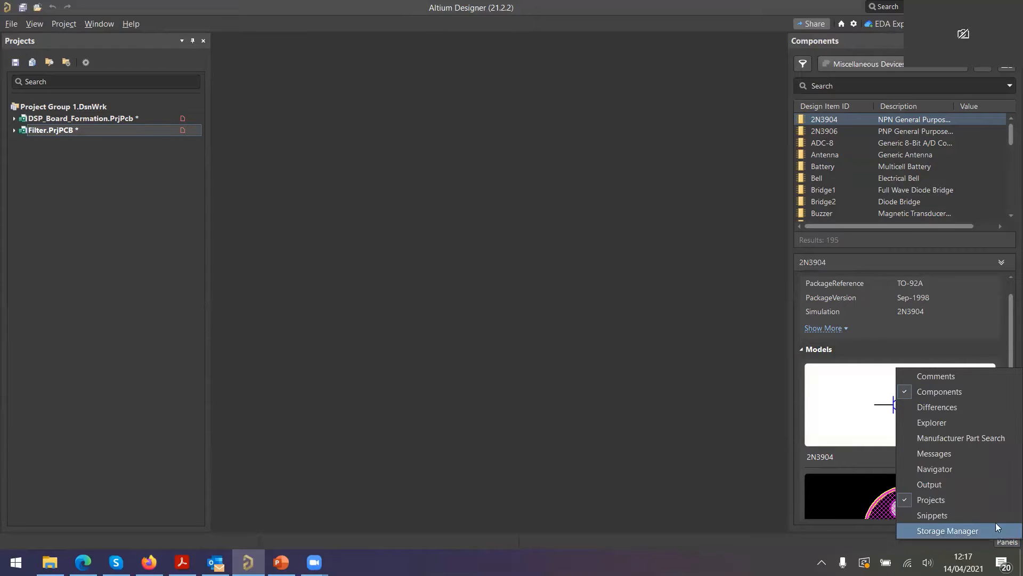
pyautogui.click(579, 292)
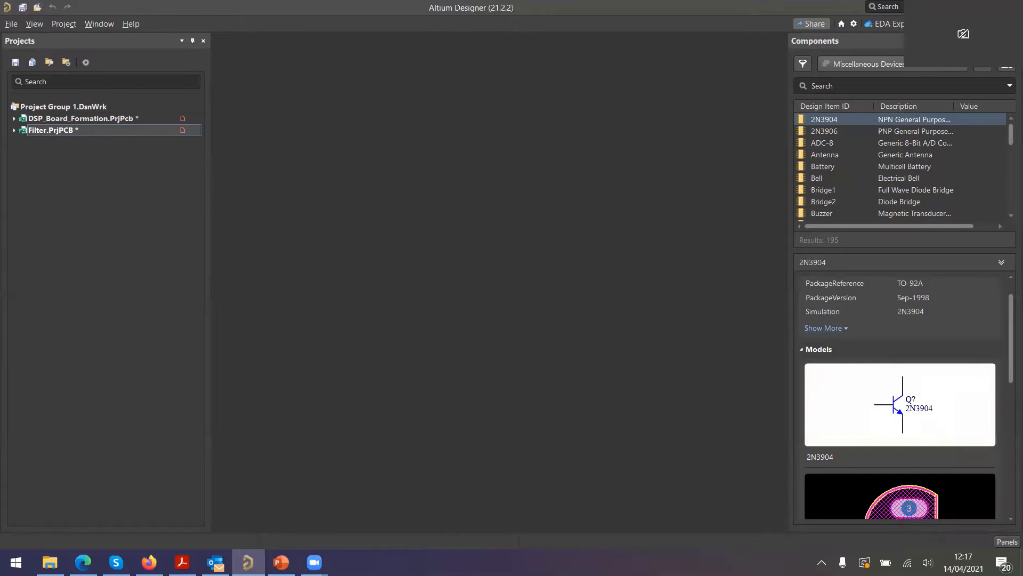
pyautogui.moveTo(469, 63); pyautogui.dragTo(444, 68)
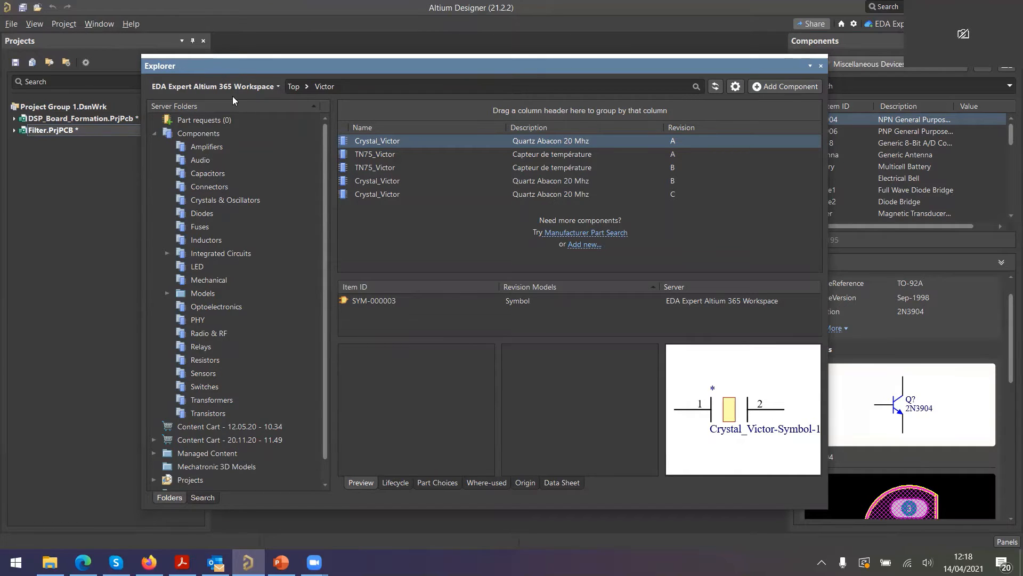
pyautogui.click(276, 87)
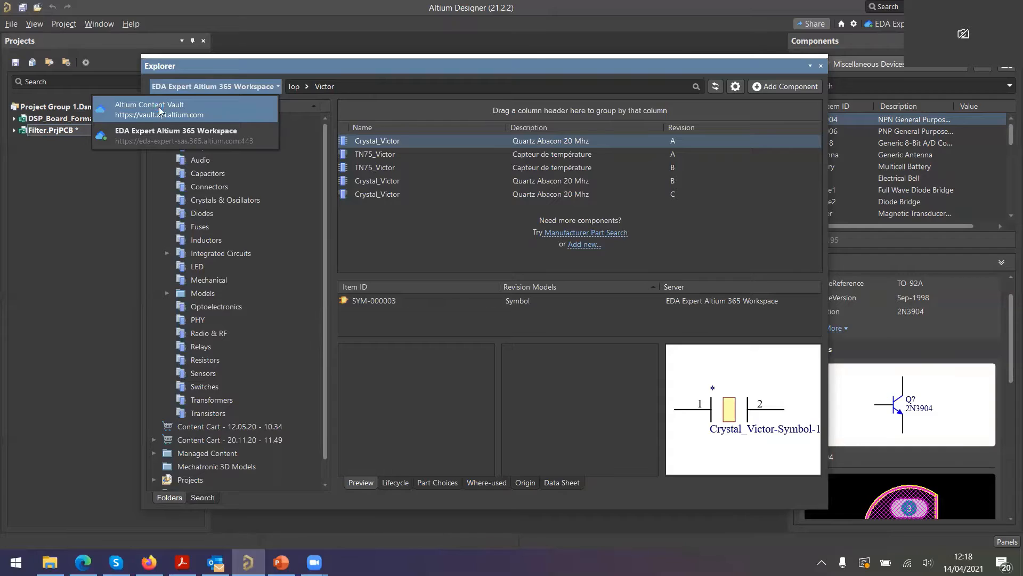
pyautogui.click(160, 112)
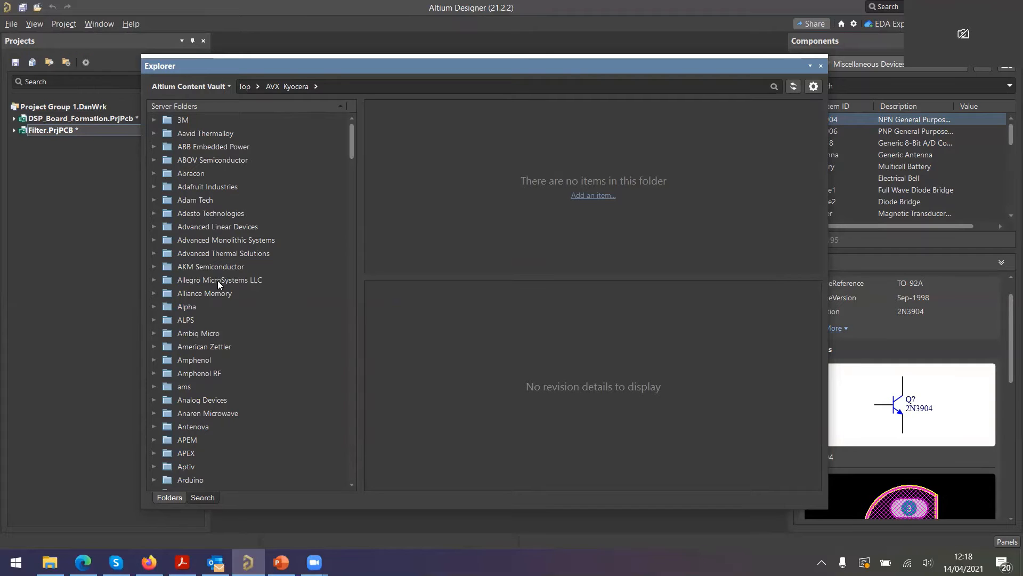
# Browse Analog Devices > Integrated Circuits (ICs) > Clock and Timing and show the Clock Generators, PLLs, Frequency Synthesizers components.
pyautogui.click(155, 399)
pyautogui.scroll(-2, 223, 396)
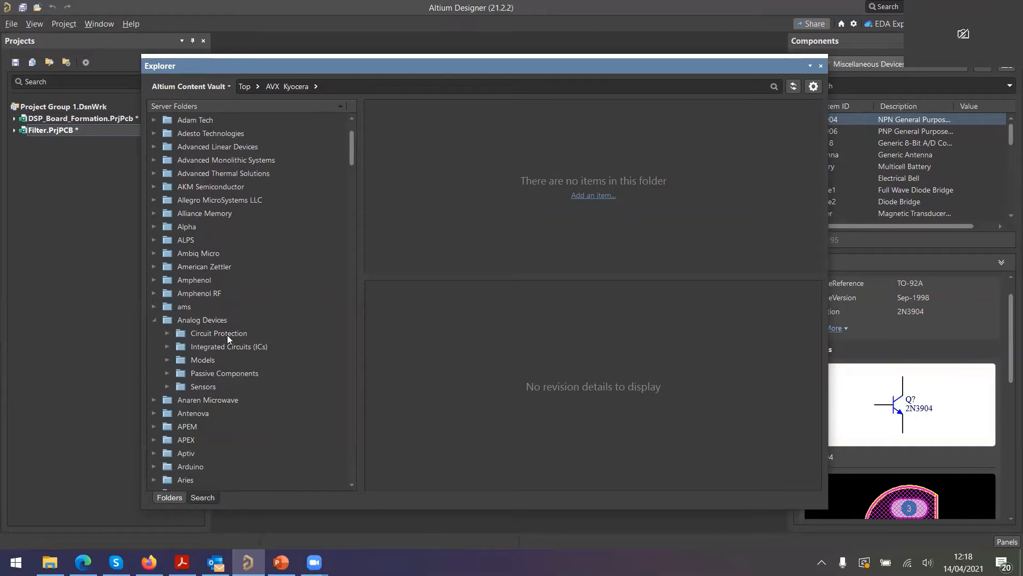
pyautogui.click(169, 347)
pyautogui.click(182, 359)
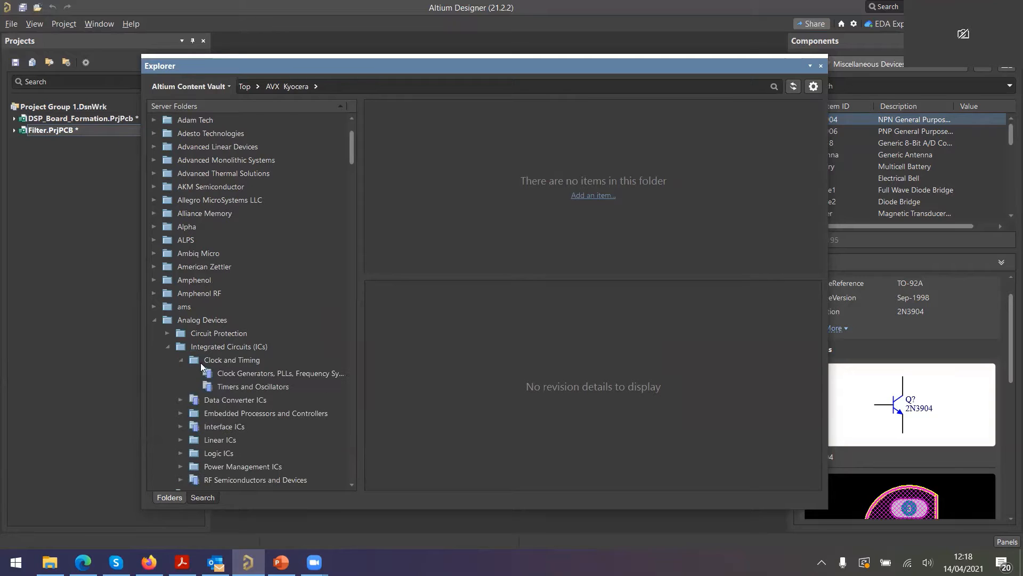
pyautogui.click(232, 372)
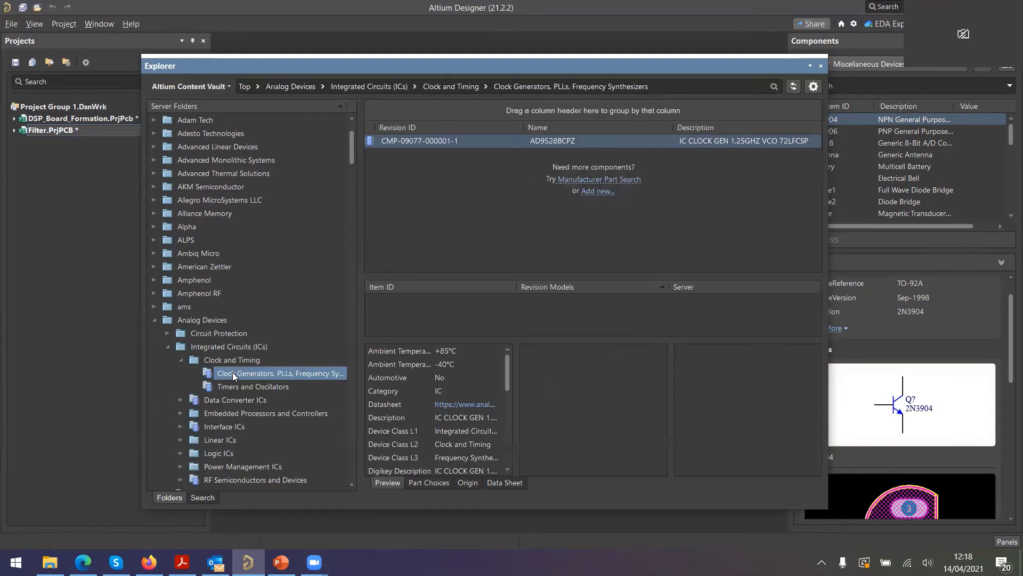
# Show the Manufacturer Part Search and close it again.
pyautogui.click(1007, 541)
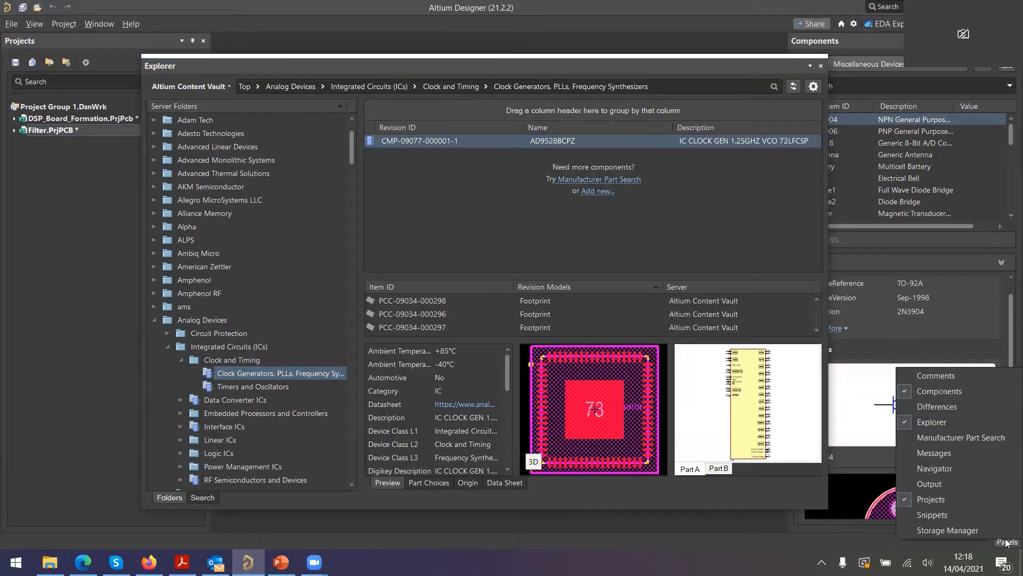
pyautogui.click(957, 440)
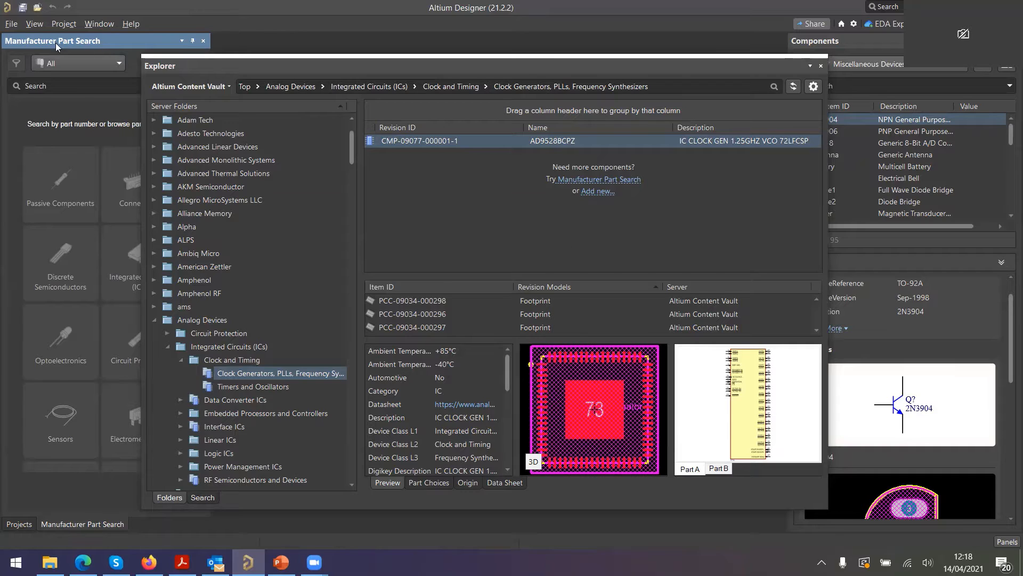
pyautogui.rightClick(30, 40)
pyautogui.click(34, 43)
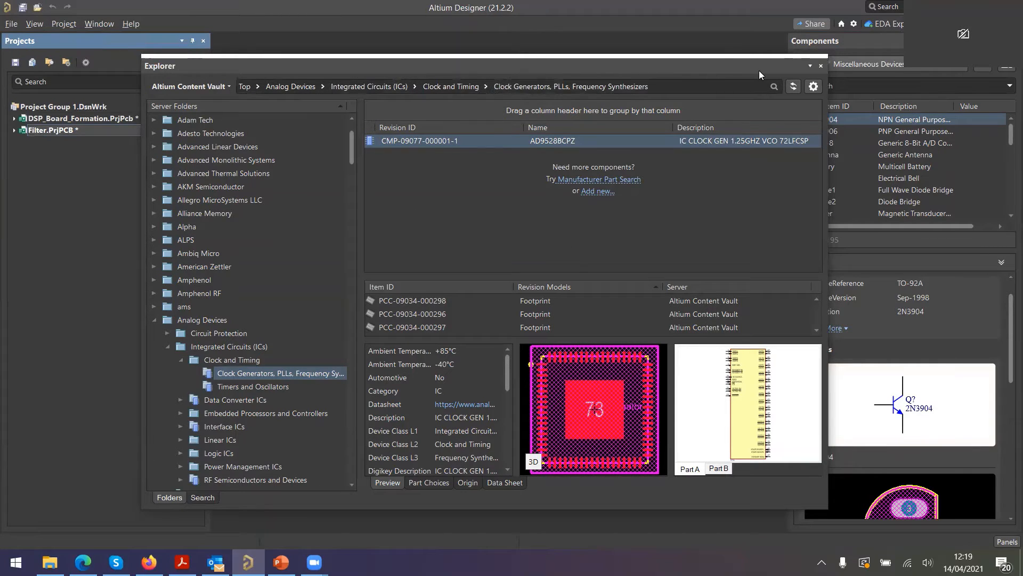
# Move the Explorer window aside and open the System – General page of the Preferences.
pyautogui.moveTo(758, 71); pyautogui.dragTo(601, 68)
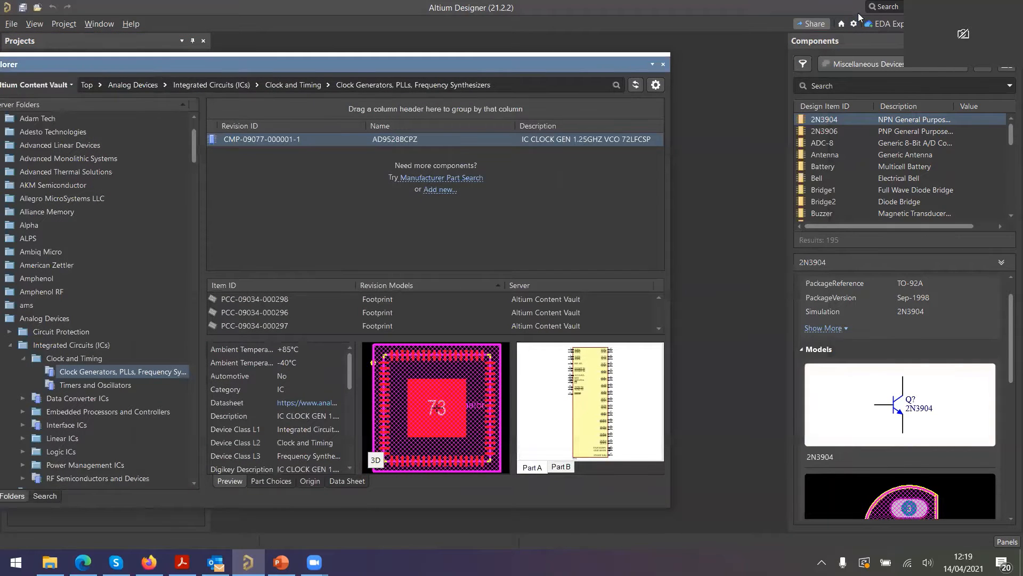
pyautogui.click(855, 25)
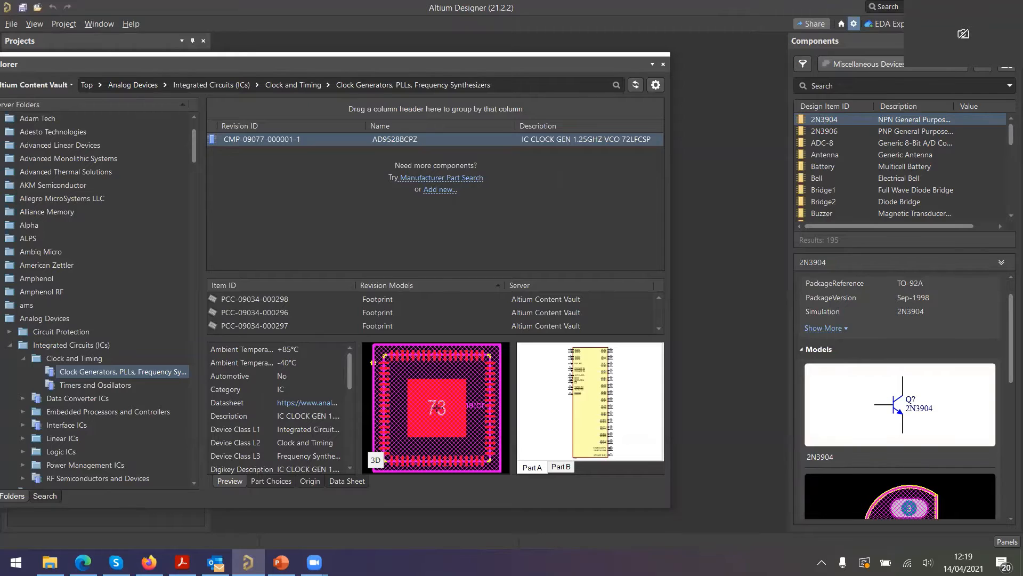
pyautogui.click(85, 49)
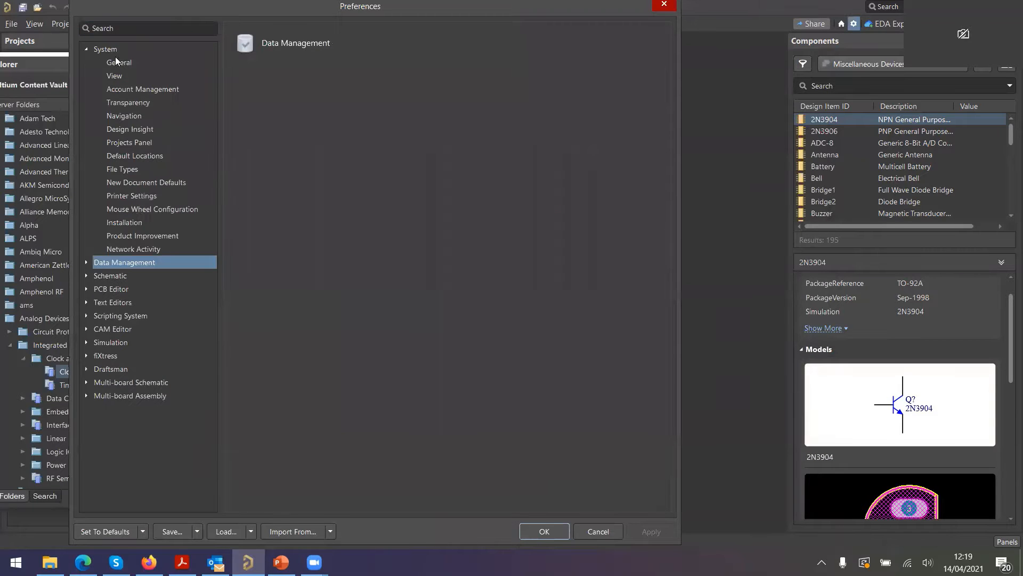
pyautogui.click(146, 67)
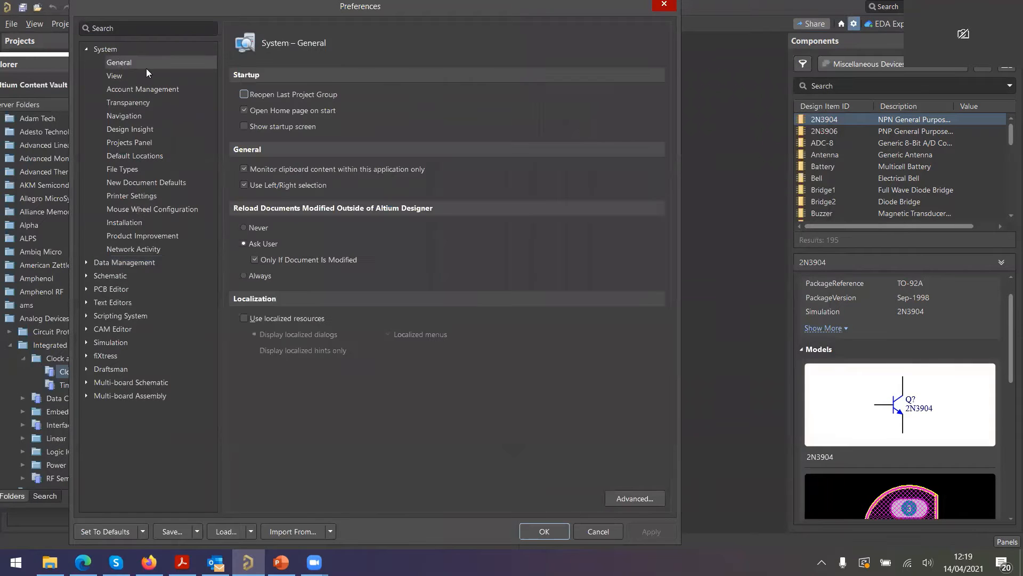
# Review the advanced settings sorted by preference name, including Explorer.ShowContentVault, and close the Preferences without applying changes.
pyautogui.click(637, 498)
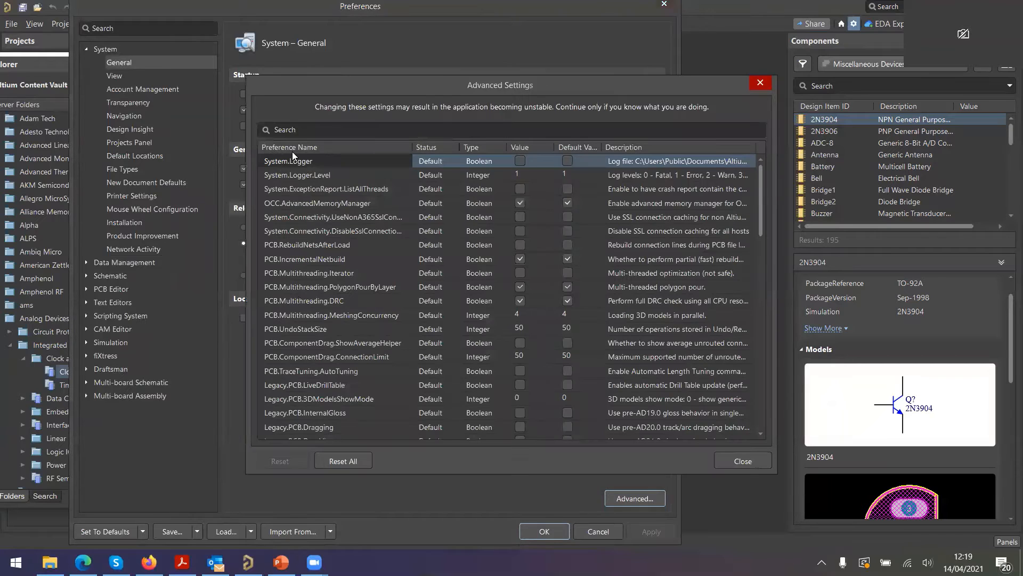
pyautogui.click(303, 148)
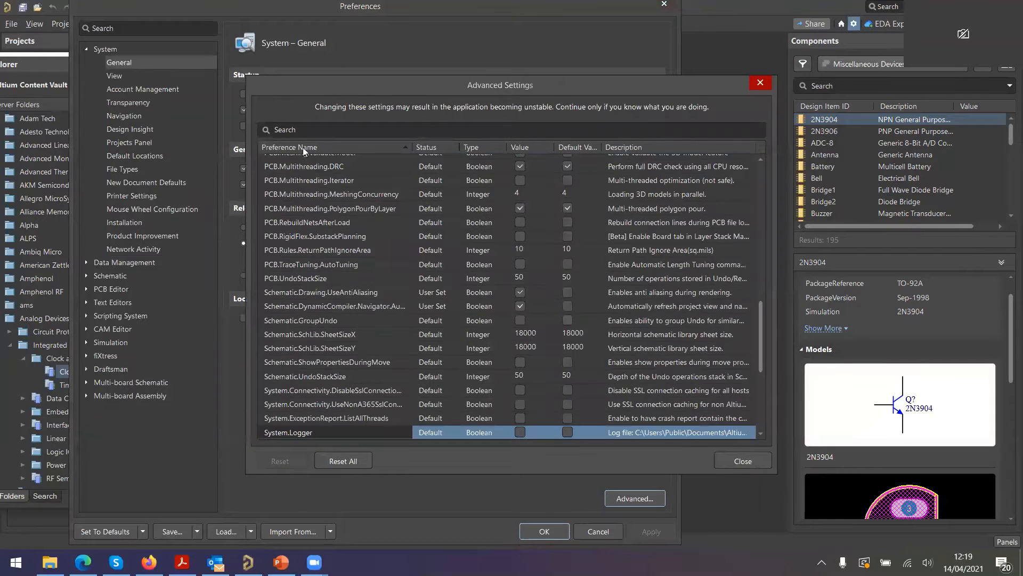
pyautogui.scroll(10, 354, 236)
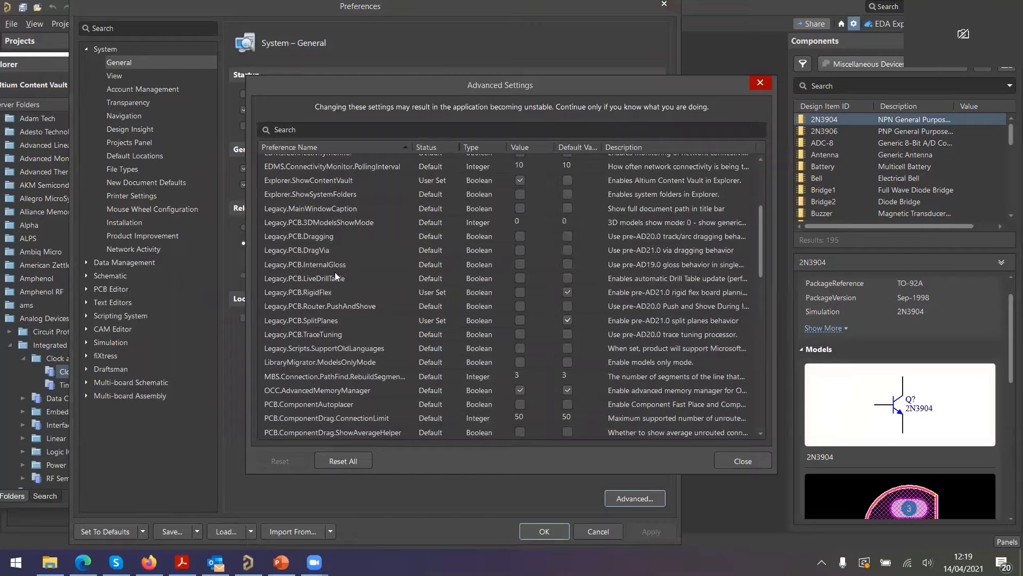
pyautogui.scroll(3, 324, 264)
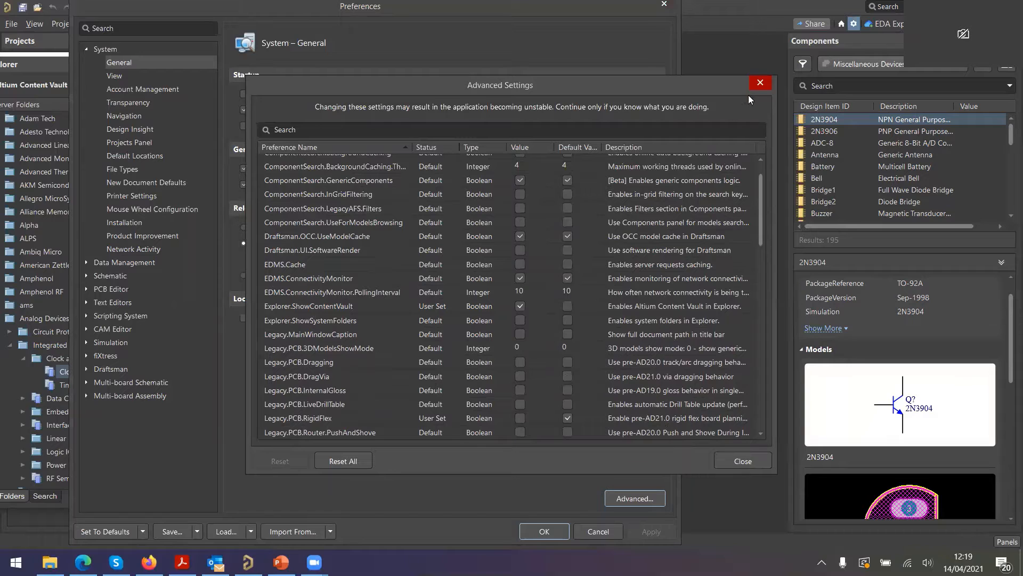
pyautogui.click(760, 85)
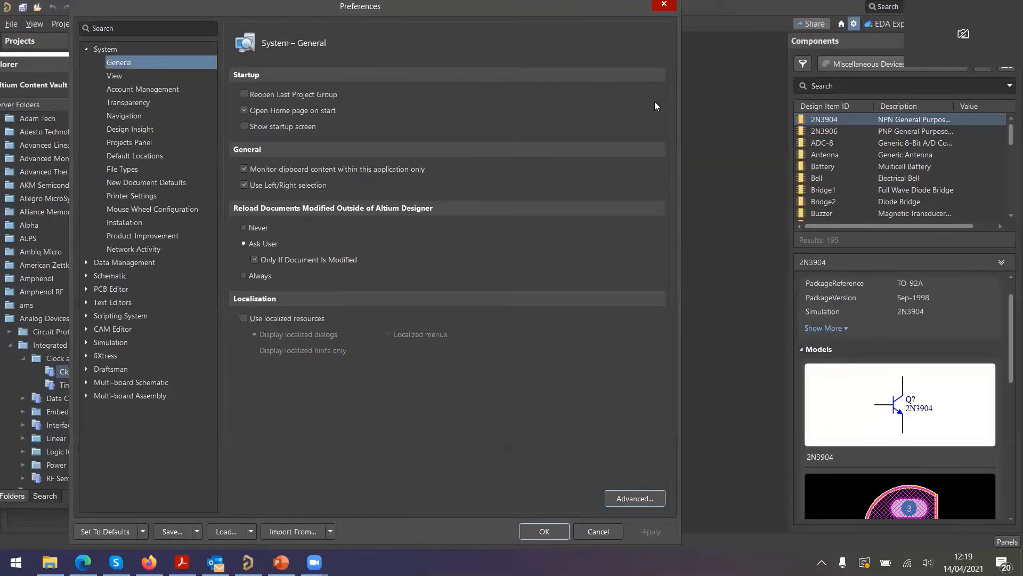
pyautogui.click(610, 530)
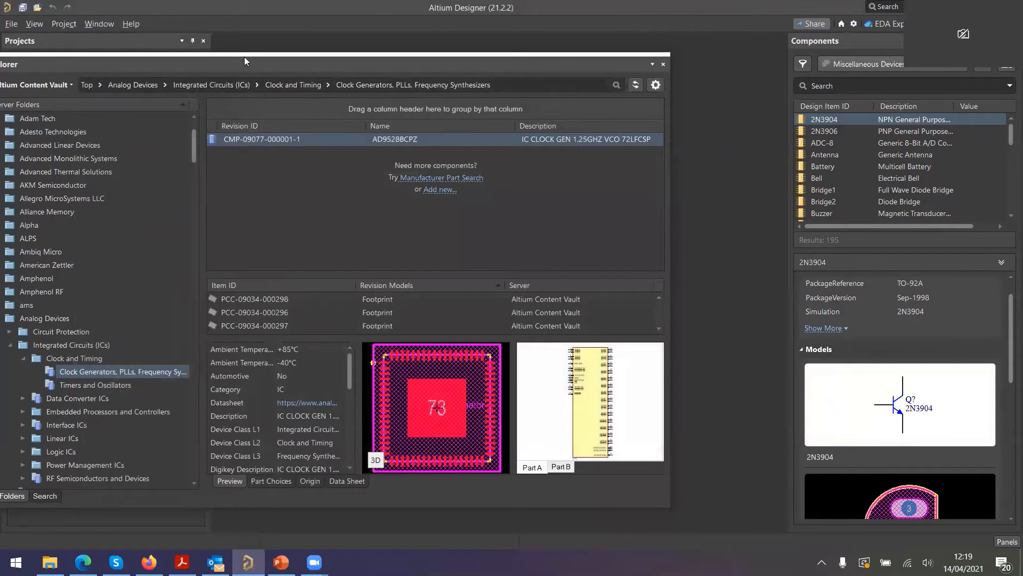
# Bring the Explorer window back into view, close it, and open Filter.schdoc from the Filter.PrjPCB source documents.
pyautogui.moveTo(246, 63); pyautogui.dragTo(385, 69)
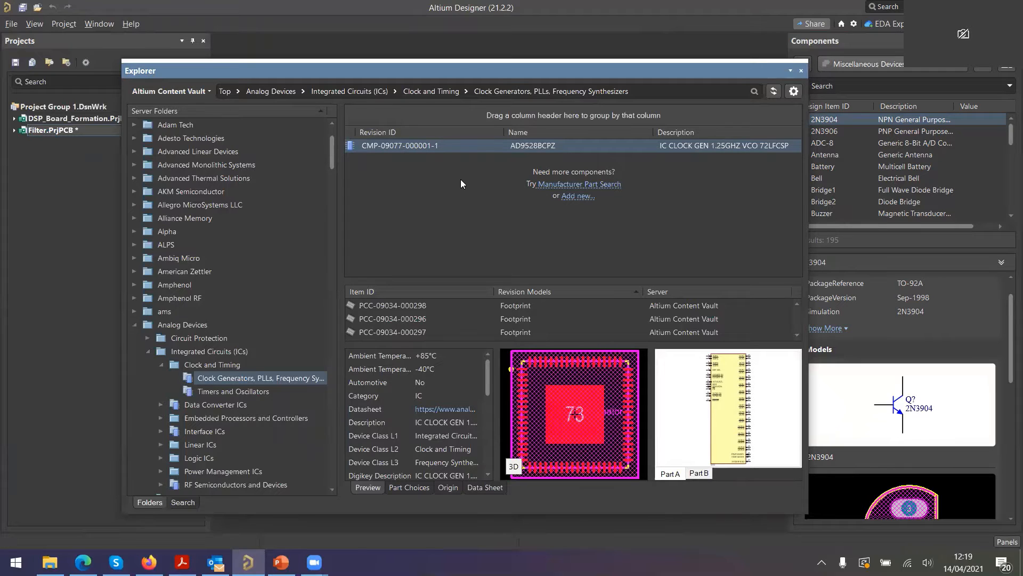
pyautogui.click(800, 71)
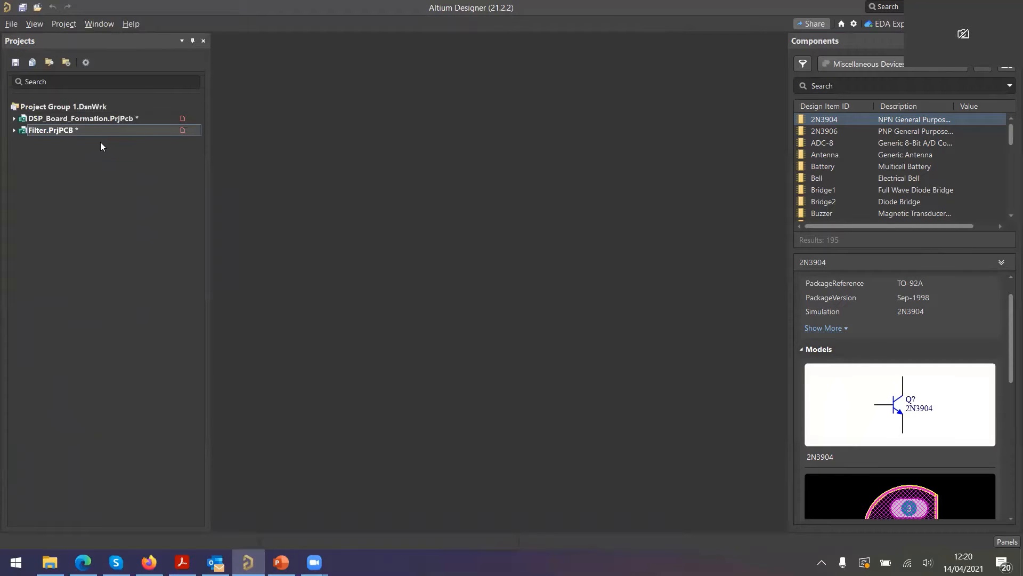
pyautogui.click(15, 130)
pyautogui.doubleClick(61, 153)
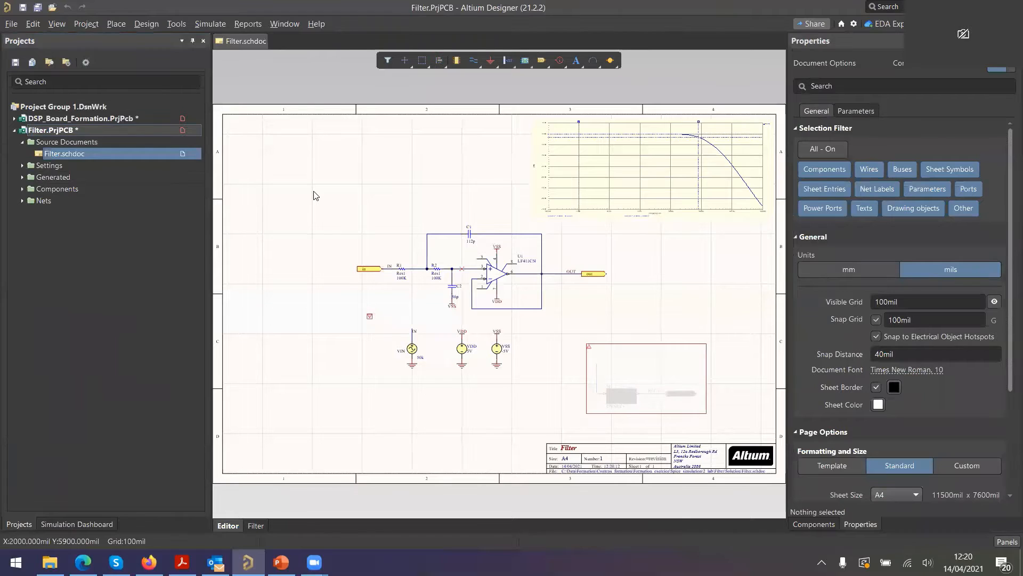
# Run the verification of the filter schematic in the Simulation Dashboard, and run the Operating Point analysis.
pyautogui.click(96, 524)
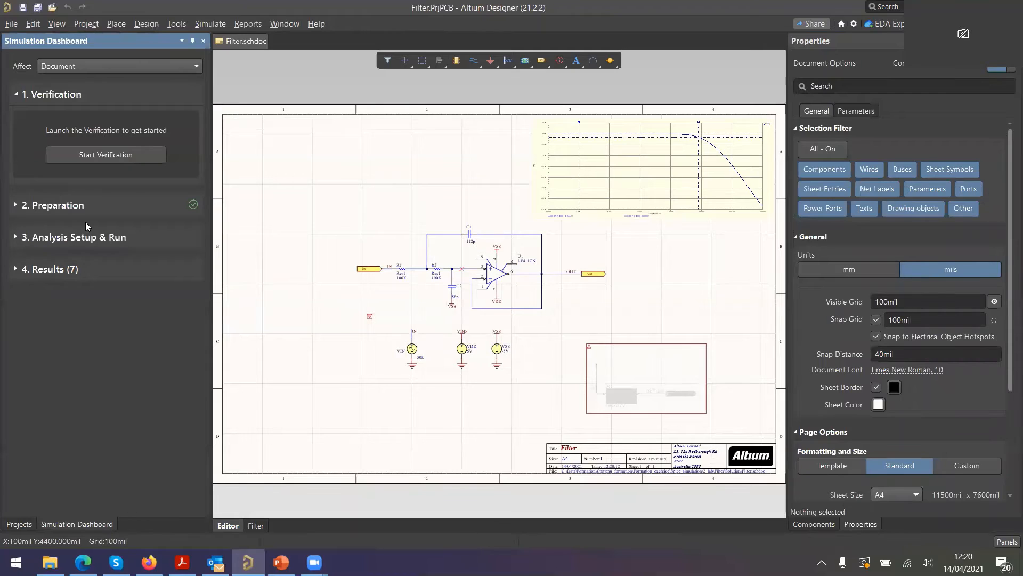
pyautogui.click(110, 153)
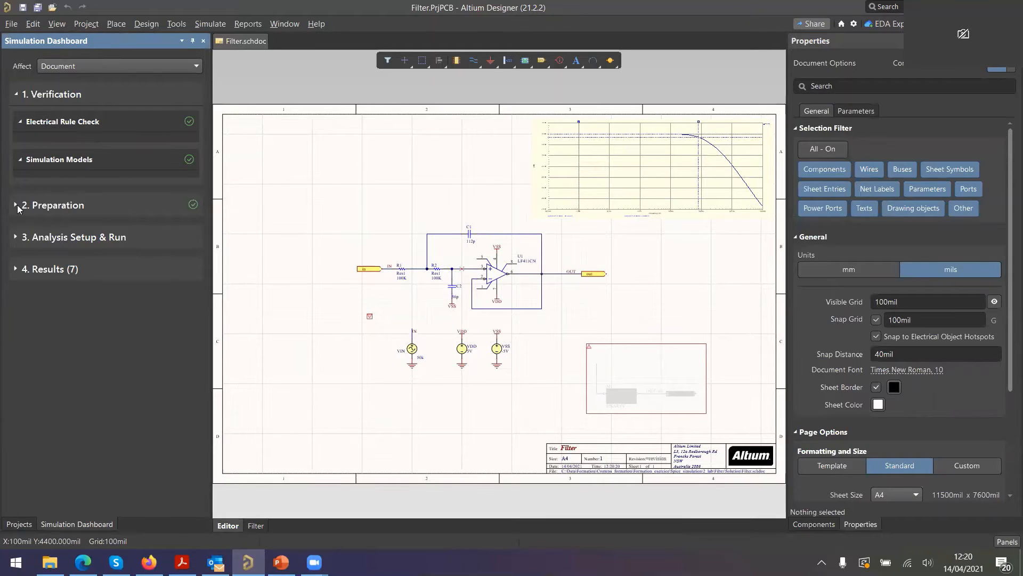
pyautogui.click(17, 237)
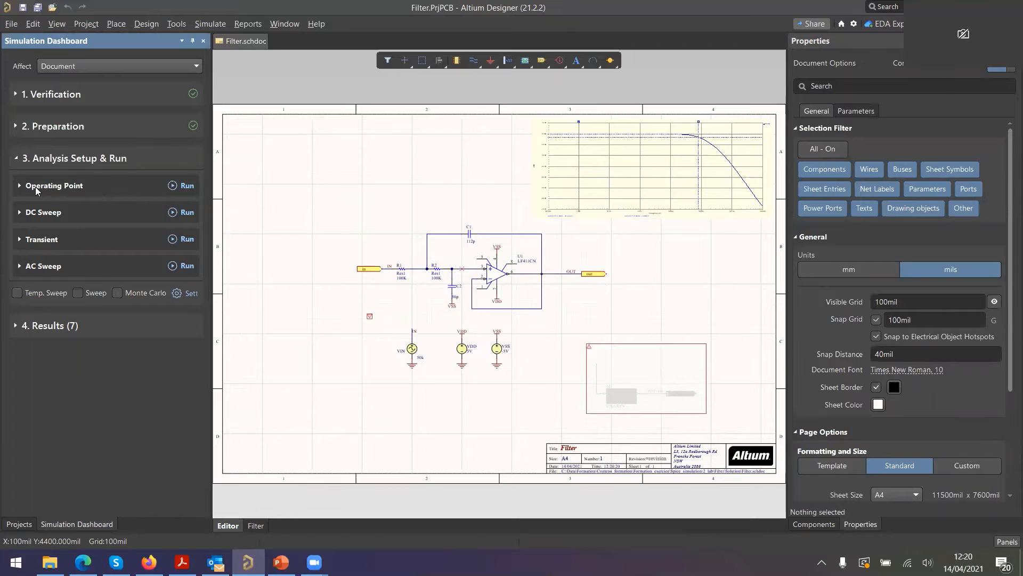
pyautogui.click(186, 185)
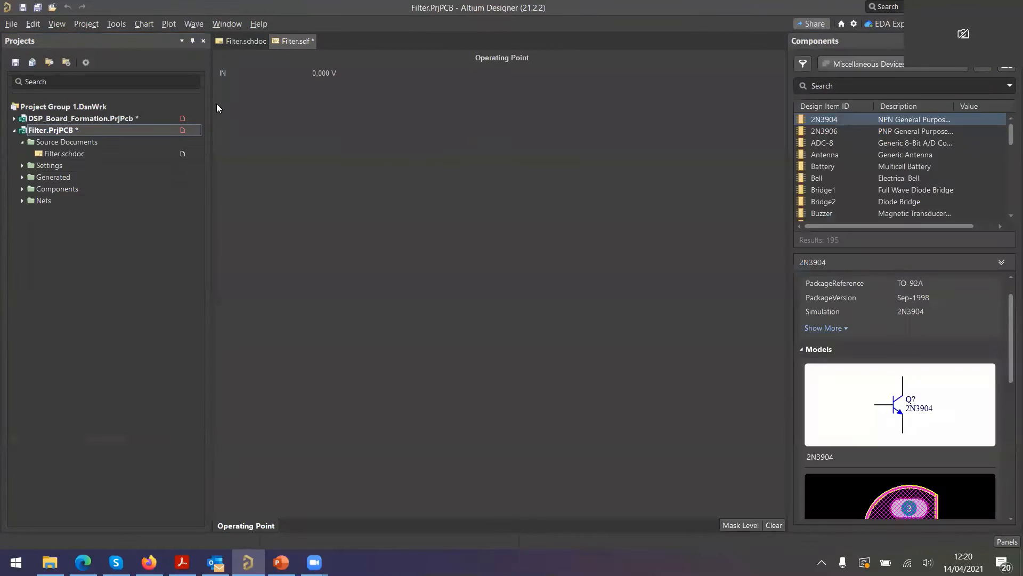
# Display the Operating Point voltages, powers and currents on the Filter schematic in turn, ending with the power values.
pyautogui.click(242, 43)
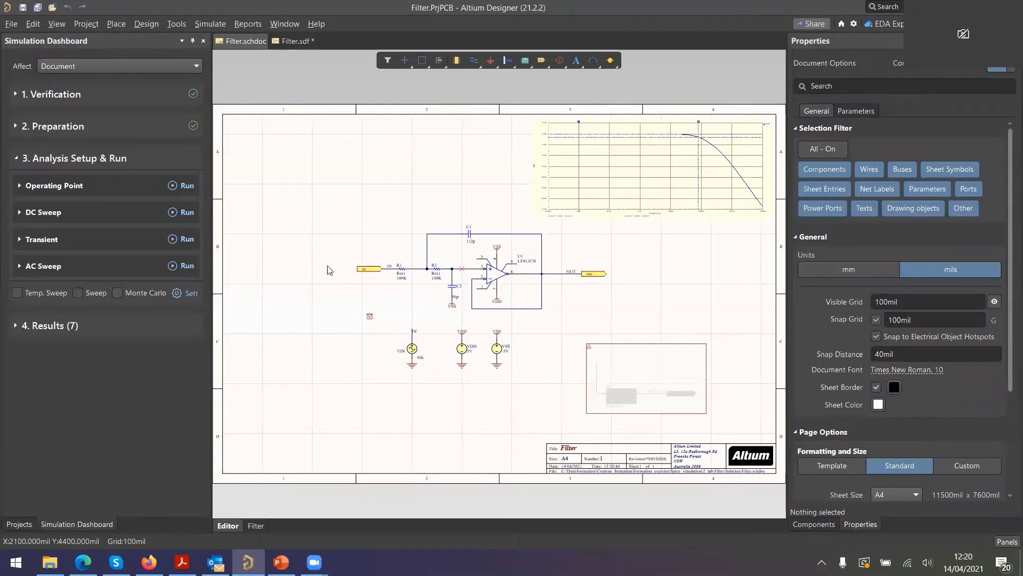
pyautogui.click(21, 186)
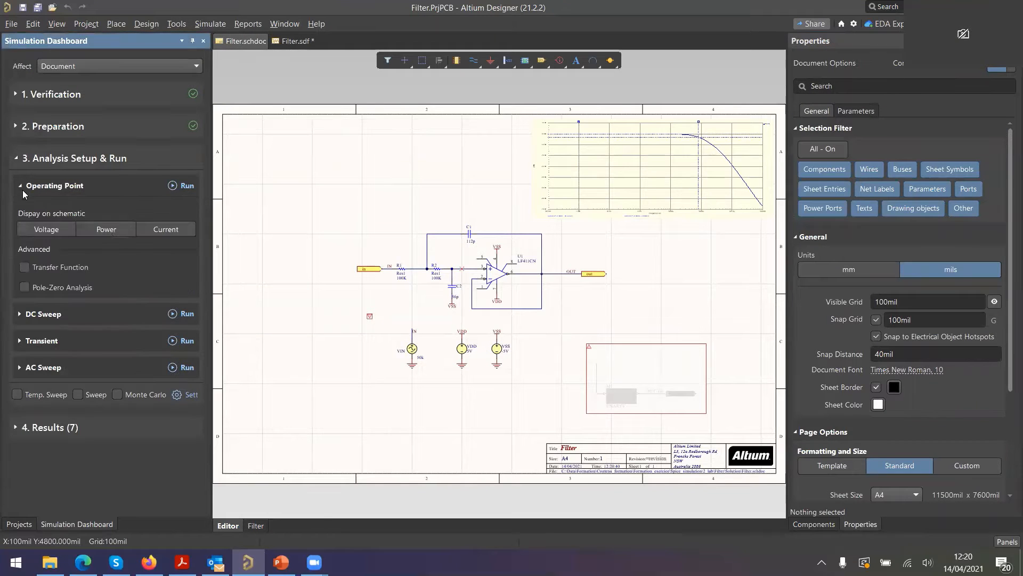
pyautogui.click(43, 229)
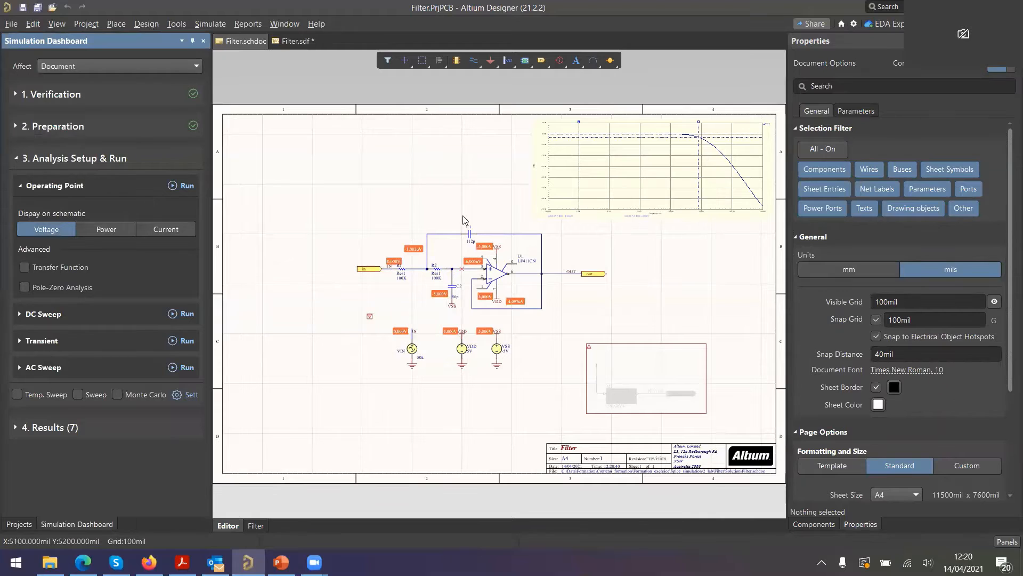
pyautogui.keyDown('ctrl'); pyautogui.scroll(3, 423, 259); pyautogui.keyUp('ctrl')
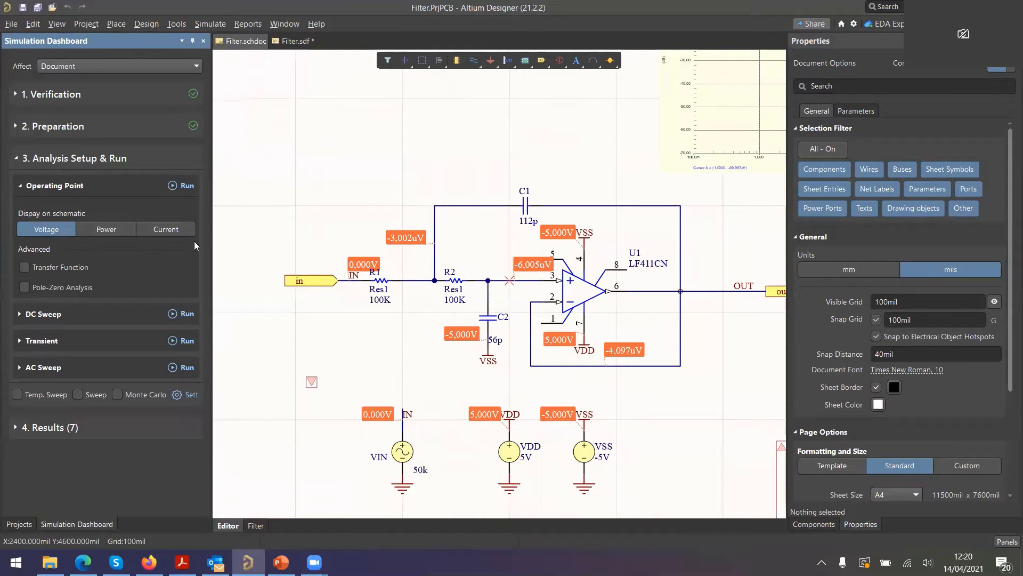
pyautogui.click(113, 231)
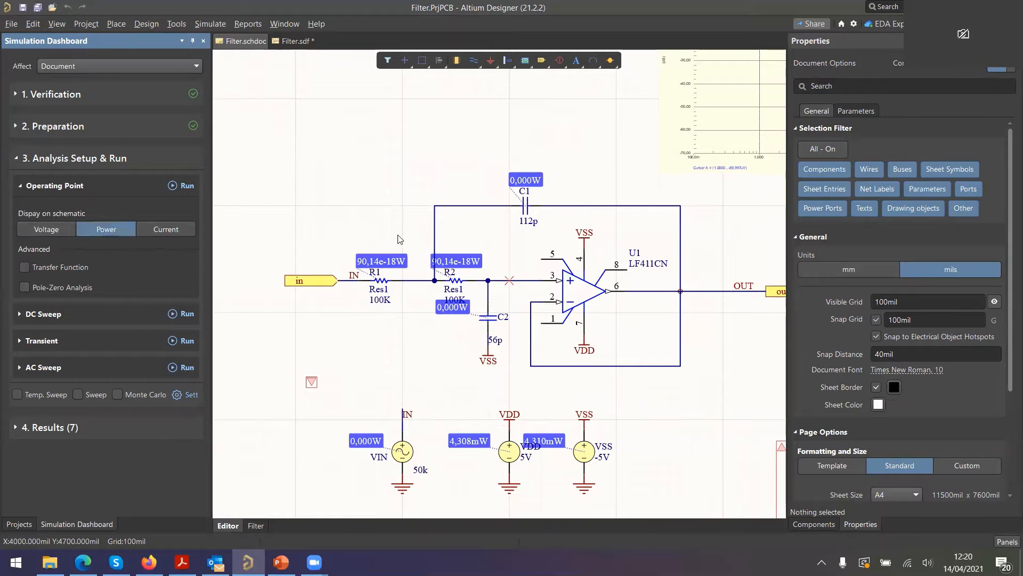
pyautogui.click(179, 230)
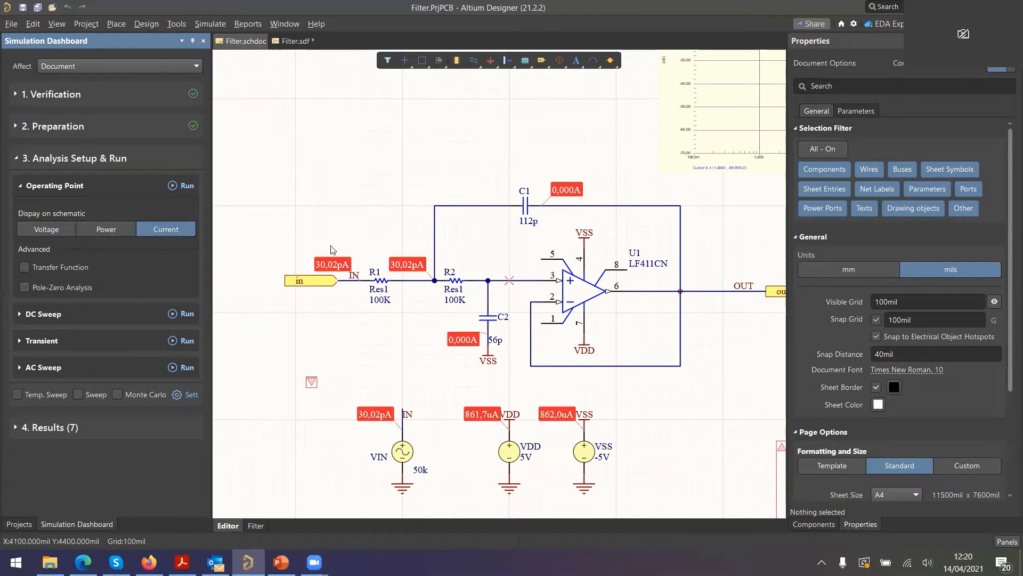
pyautogui.click(124, 228)
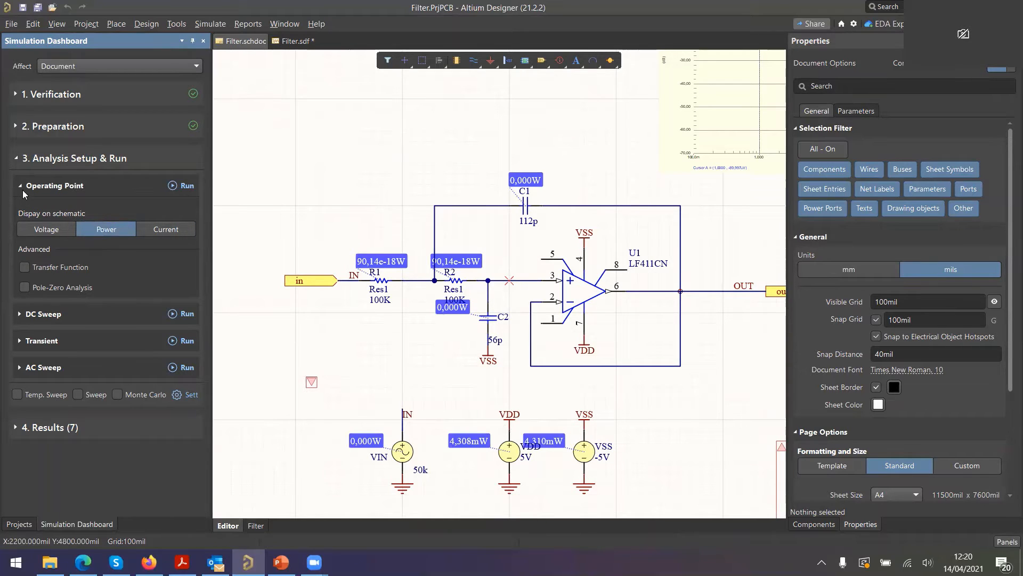
# Run the Transient analysis for the OUT expression and return to the Filter schematic with the output port in view.
pyautogui.click(21, 339)
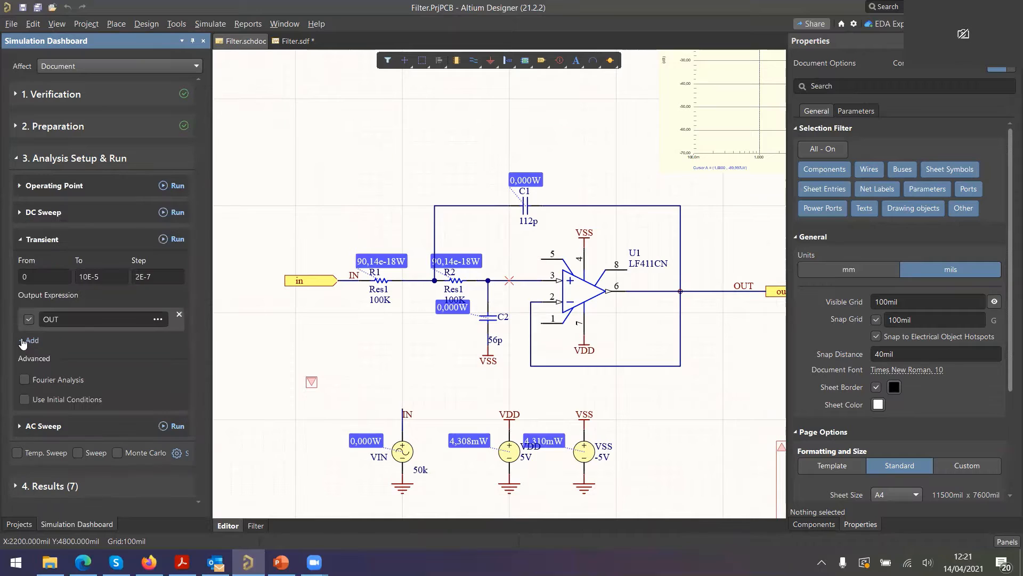
pyautogui.click(177, 240)
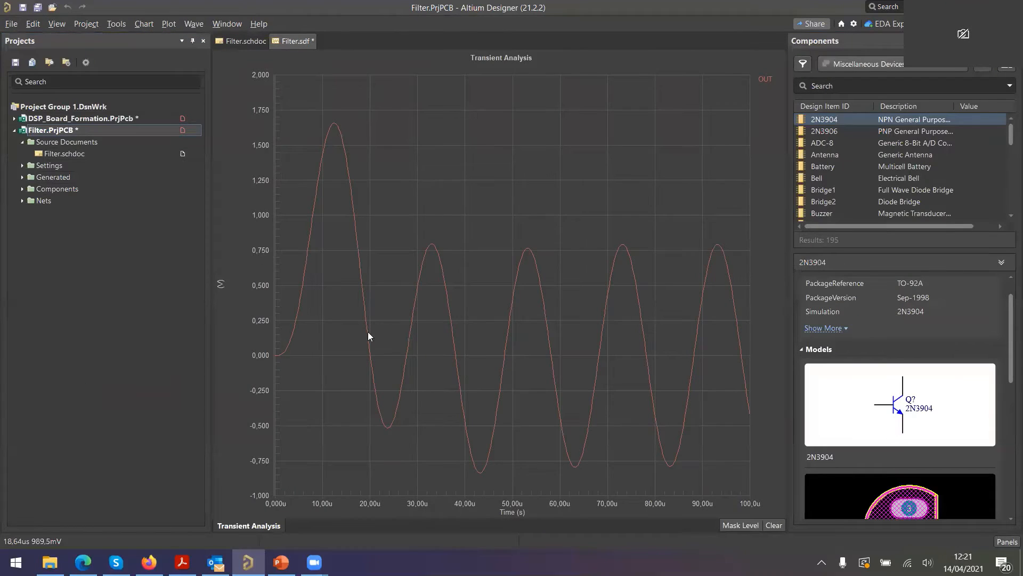
pyautogui.click(247, 42)
pyautogui.moveTo(688, 255); pyautogui.dragTo(622, 261, button='right')
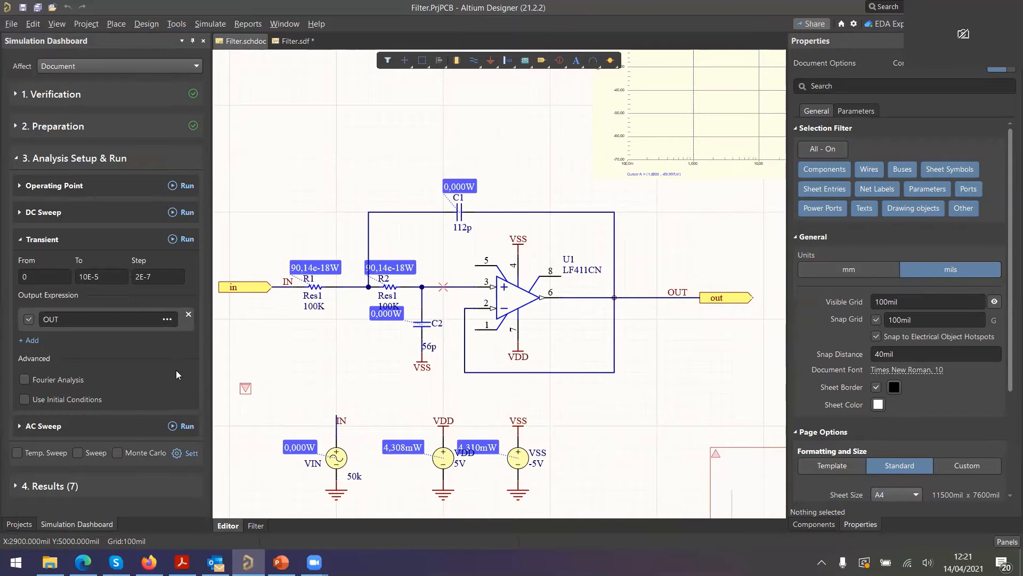
# Switch the Components library to Simulation Generic Components and browse its parts down past the MOSFET models.
pyautogui.click(809, 526)
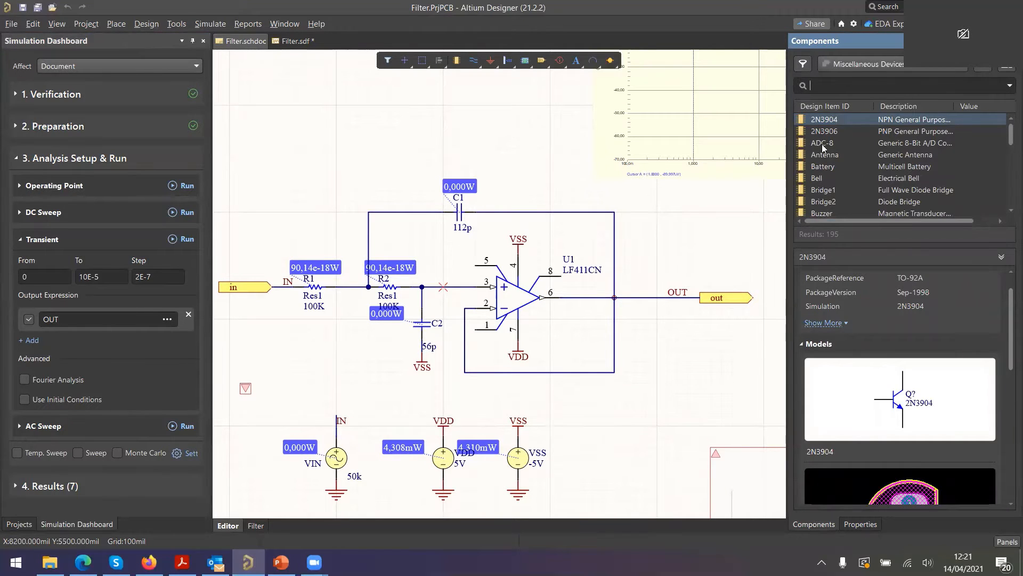
pyautogui.click(959, 68)
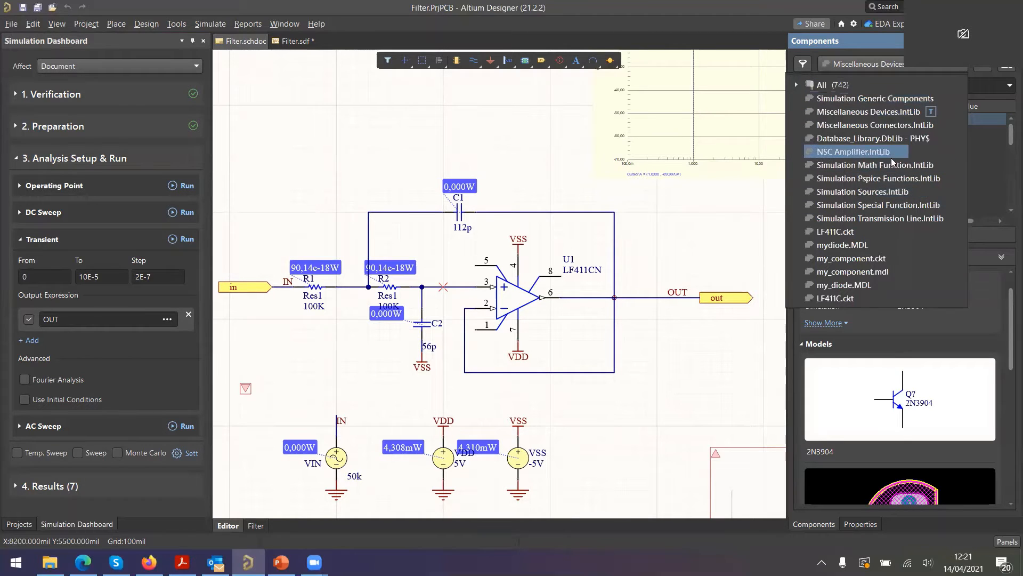
pyautogui.click(859, 99)
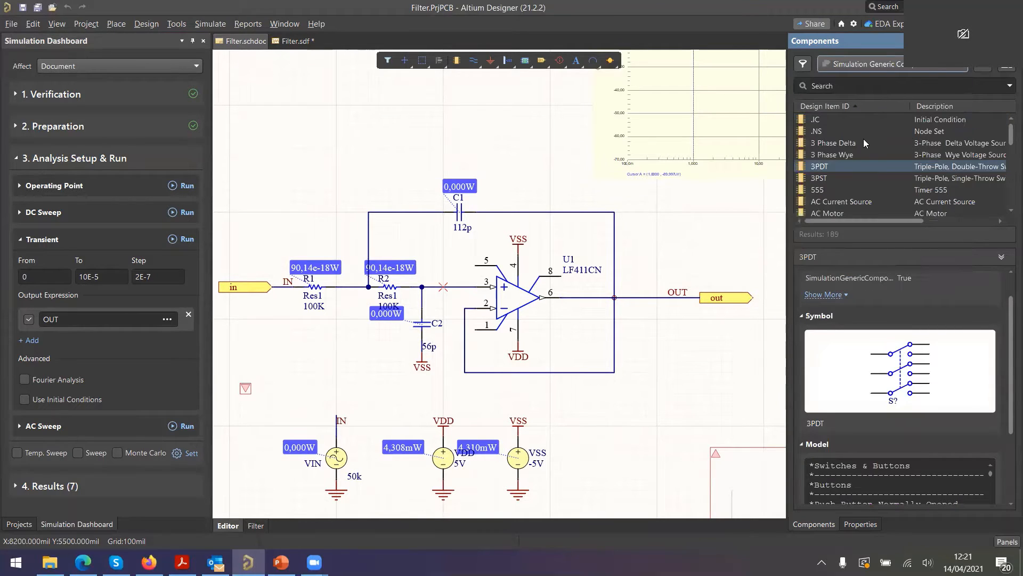
pyautogui.scroll(-8, 873, 139)
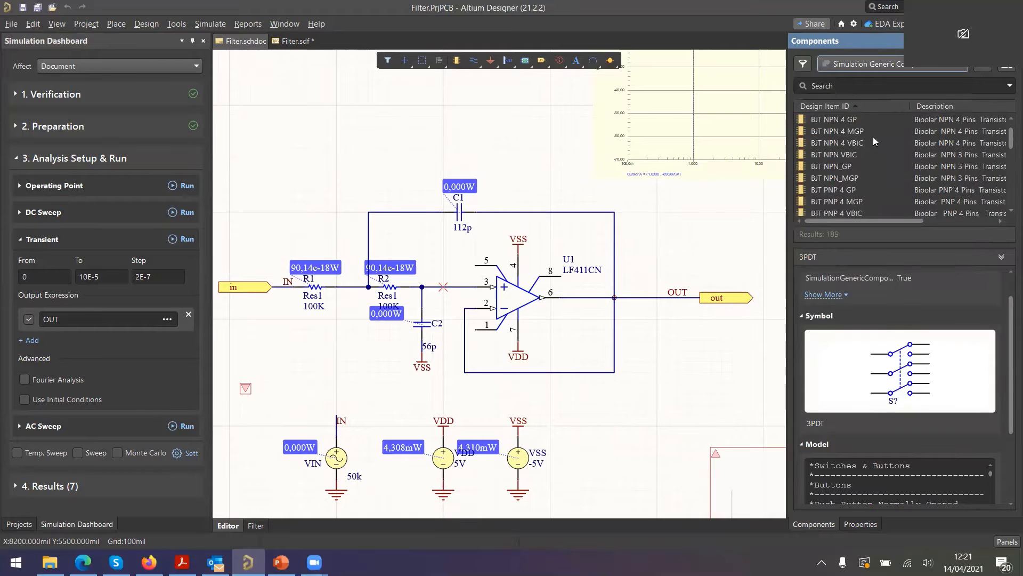
pyautogui.scroll(-20, 874, 138)
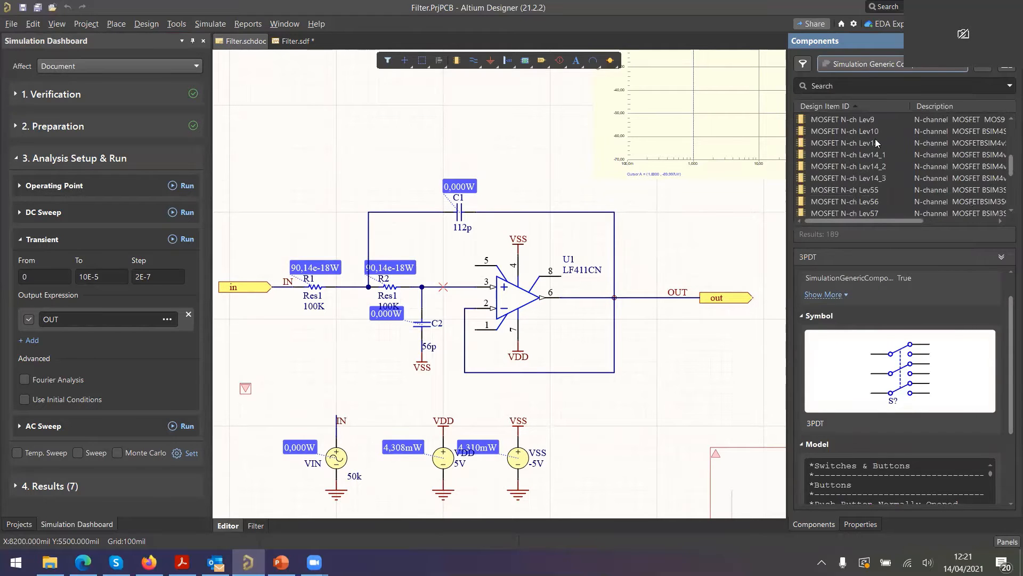
pyautogui.scroll(-10, 875, 139)
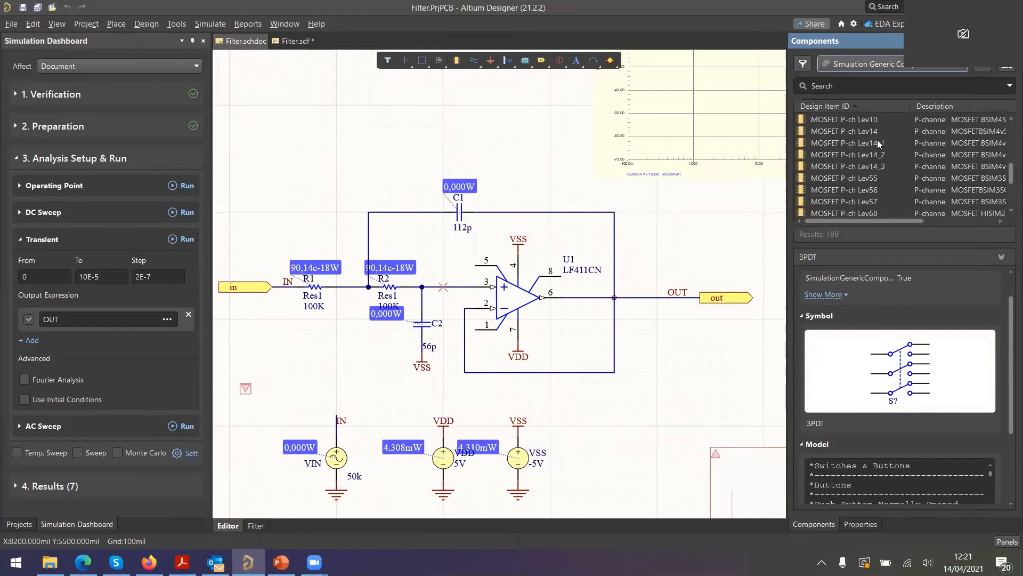
# Examine the symbol and simulation model text of the Mutual Inductance component and look back through the MOSFET P-ch entries.
pyautogui.click(864, 155)
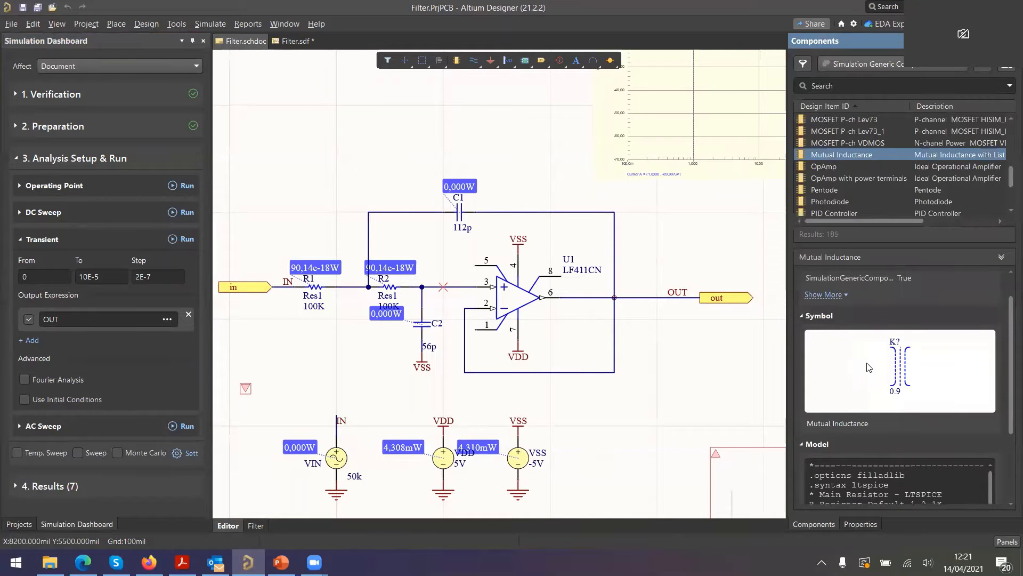
pyautogui.scroll(-5, 907, 440)
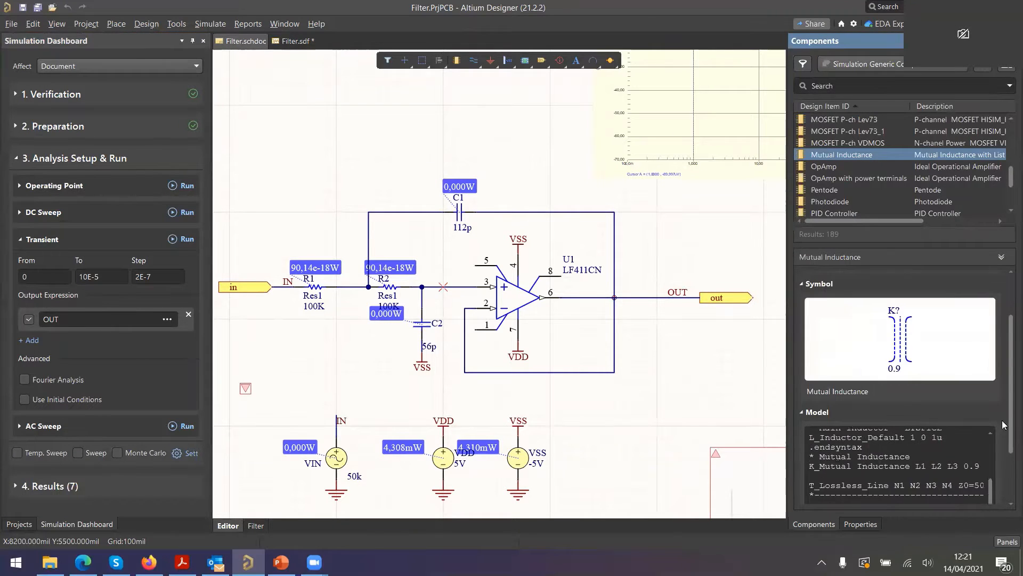
pyautogui.moveTo(1006, 405); pyautogui.dragTo(1002, 453)
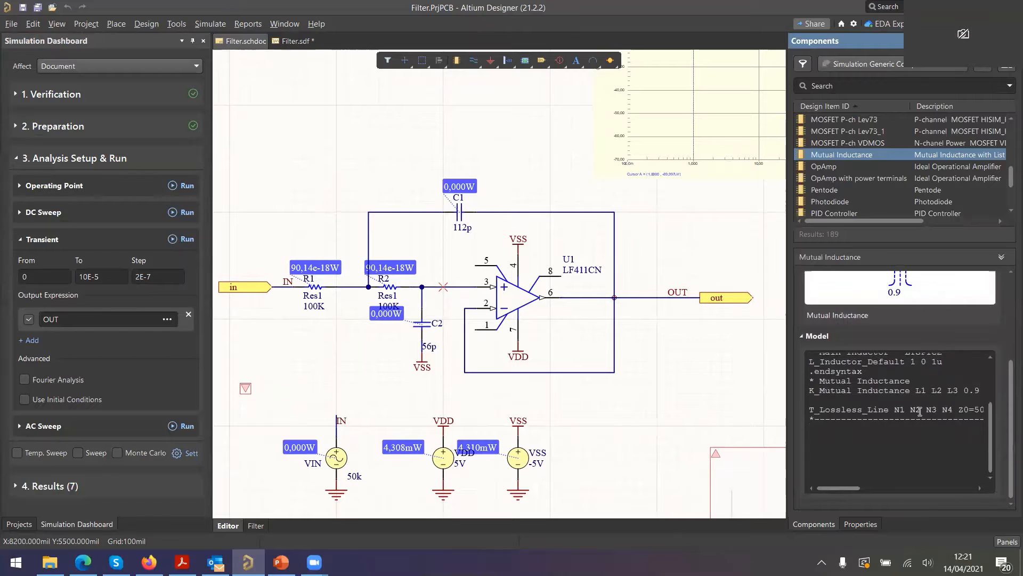
pyautogui.scroll(8, 920, 412)
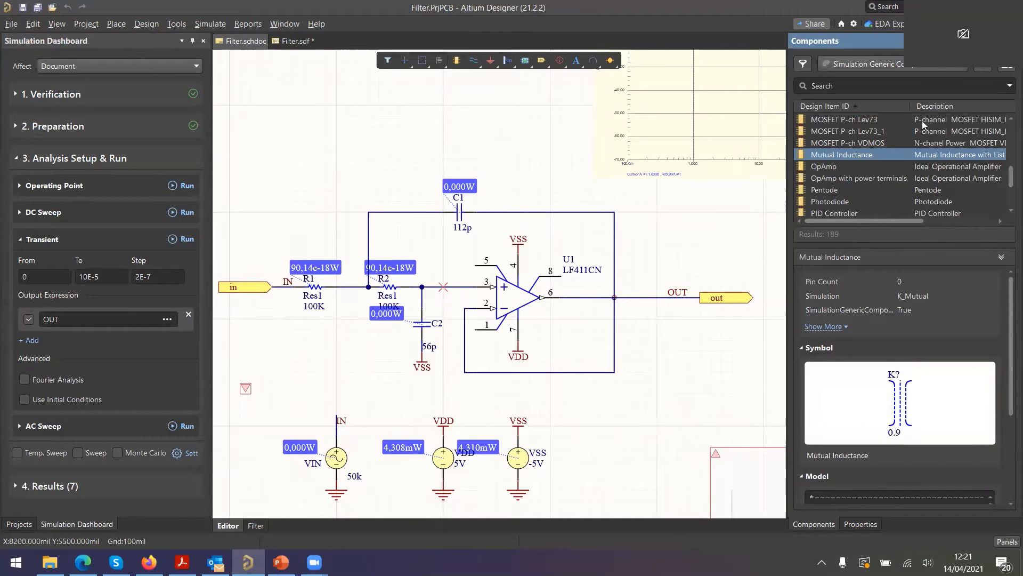
pyautogui.scroll(5, 878, 143)
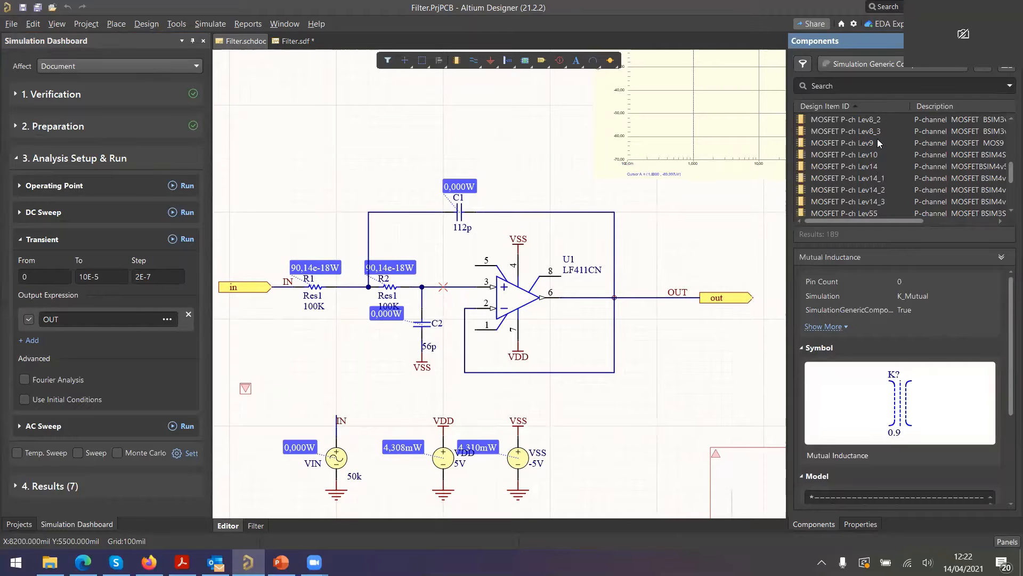
pyautogui.scroll(1, 874, 152)
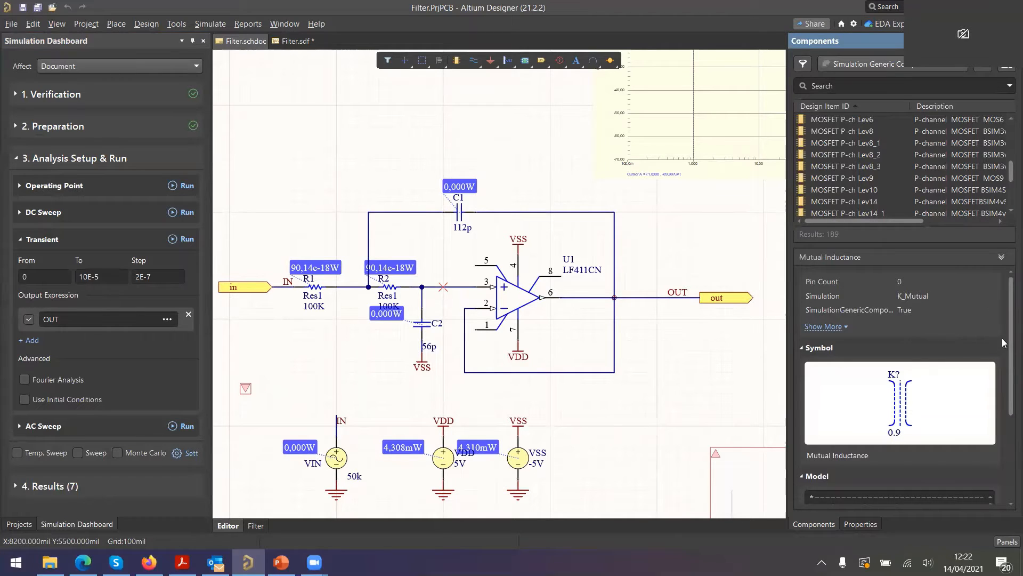
# Read the Mutual Inductance model text and check the Simulation Generic Components entry among the installed file-based libraries.
pyautogui.scroll(-1, 1006, 383)
pyautogui.scroll(-3, 1006, 384)
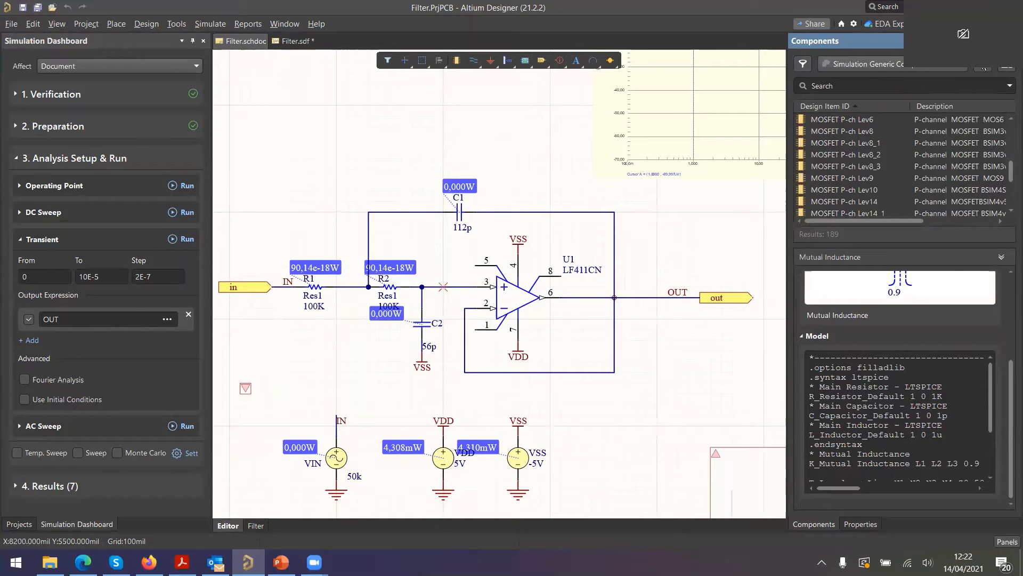
pyautogui.click(985, 68)
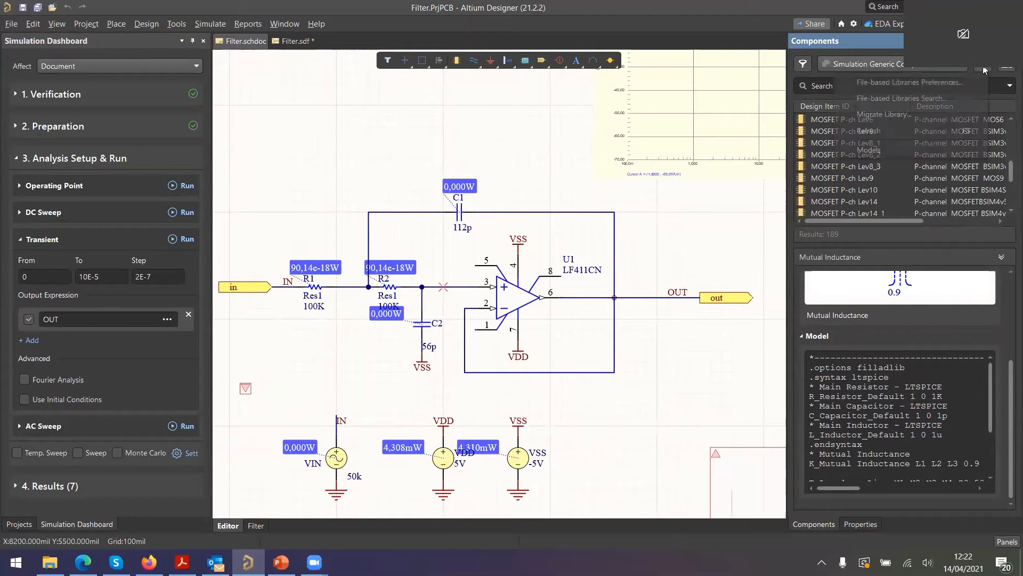
pyautogui.click(885, 83)
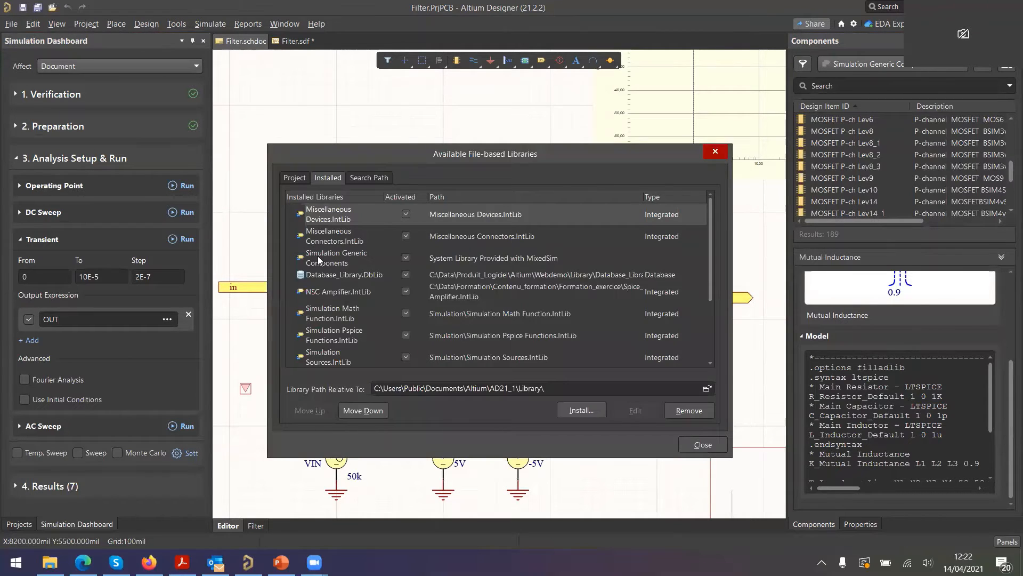
pyautogui.click(327, 257)
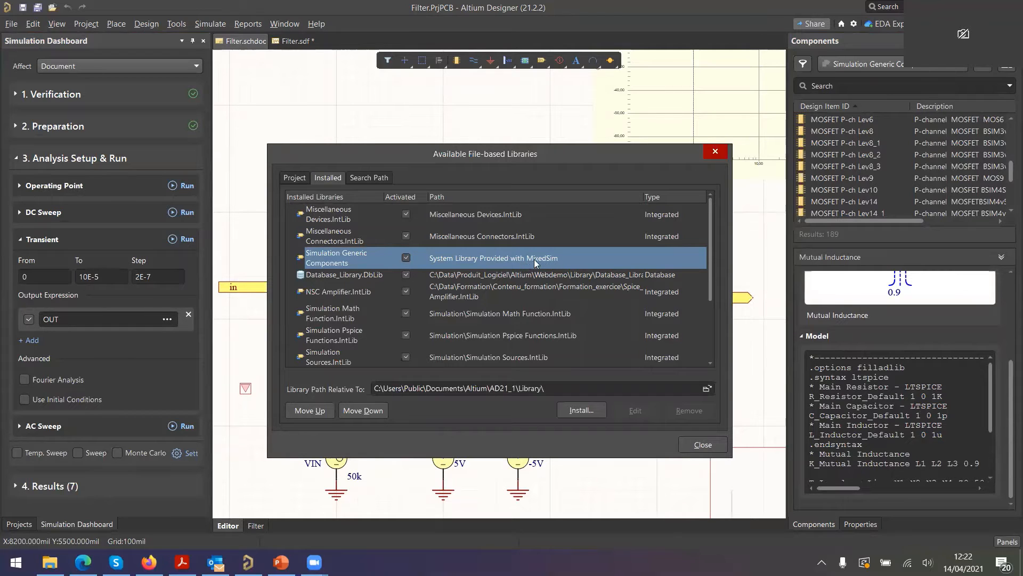
pyautogui.click(702, 444)
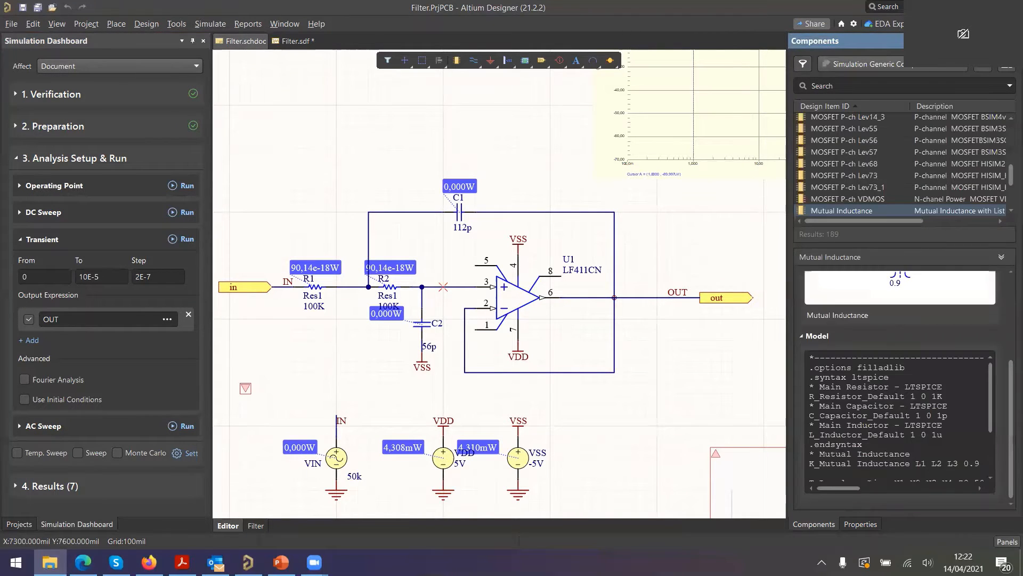
# Extract the sources of the Simulation Generic Components integrated library as a project and open its Simulation Generic Components.SchLib.
pyautogui.click(521, 215)
pyautogui.click(19, 524)
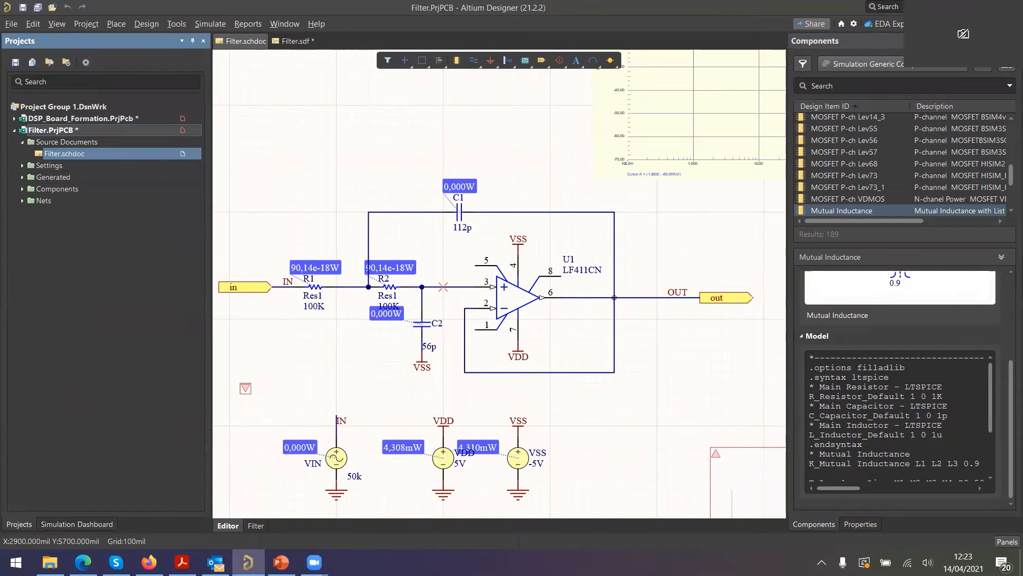
pyautogui.moveTo(126, 350); pyautogui.dragTo(127, 350)
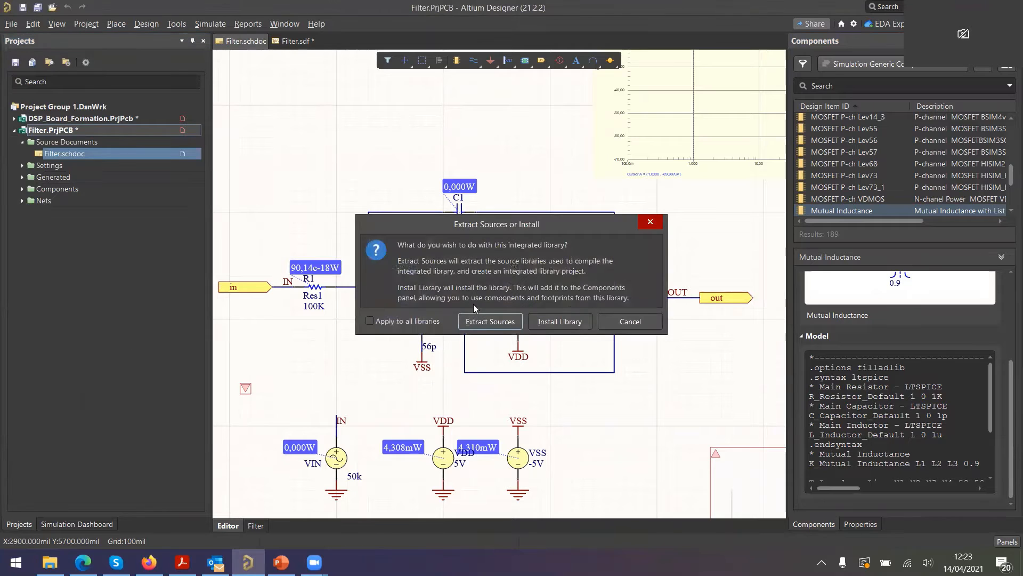
pyautogui.click(490, 322)
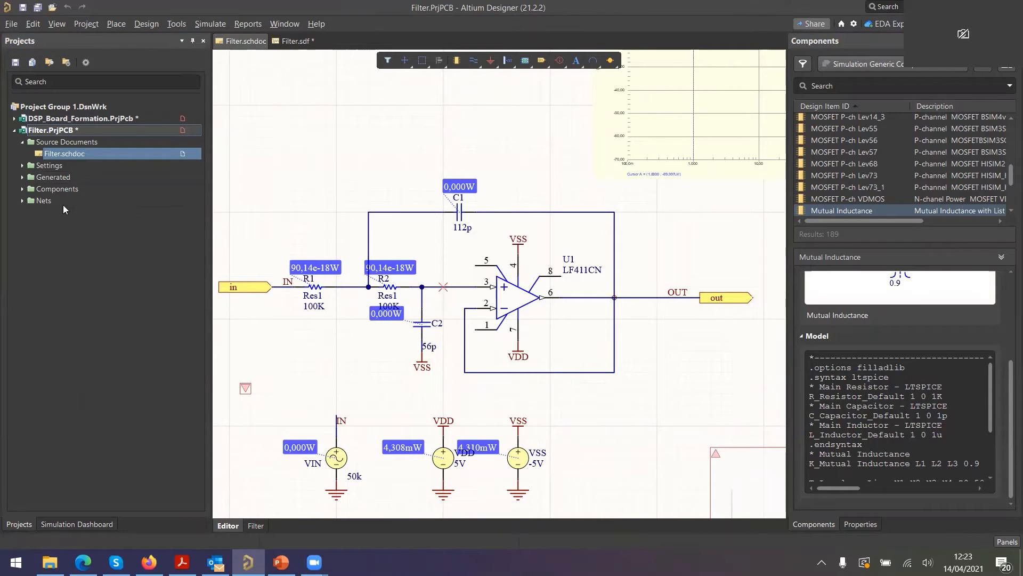
pyautogui.doubleClick(92, 236)
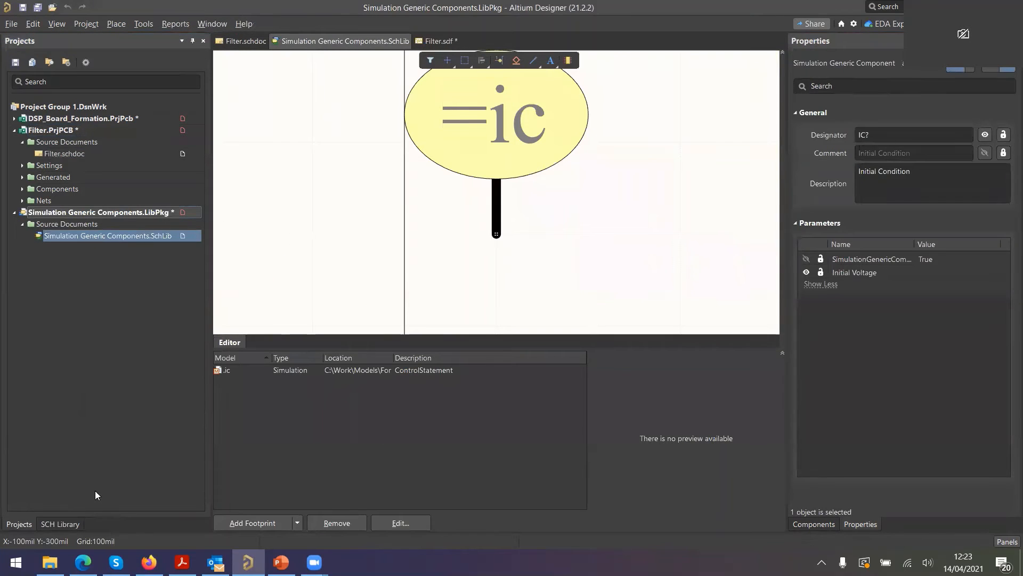
# Browse the library's parts and inspect the simulation model file of the AC Current Source.
pyautogui.click(71, 522)
pyautogui.click(49, 130)
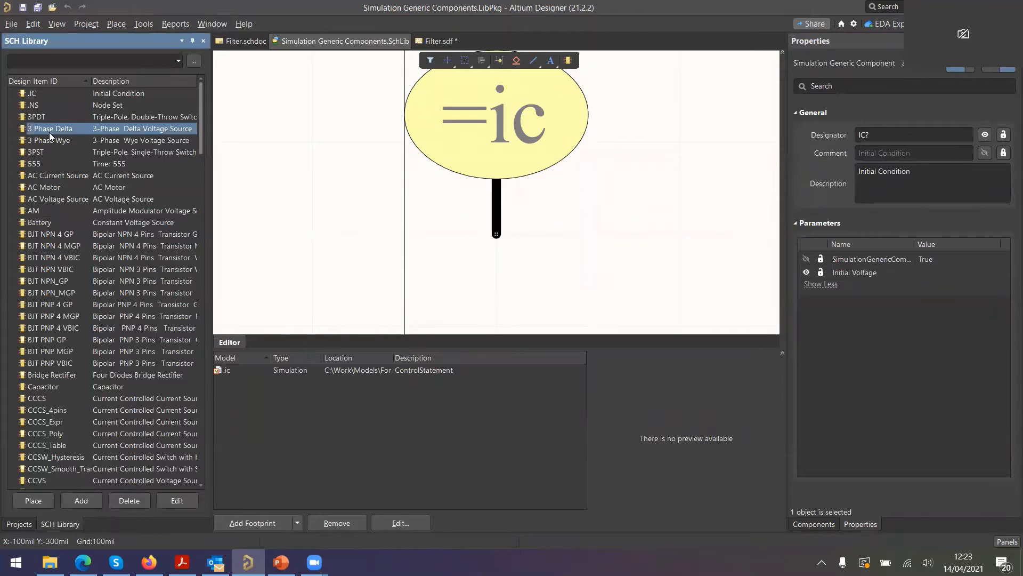
pyautogui.click(44, 151)
pyautogui.click(59, 175)
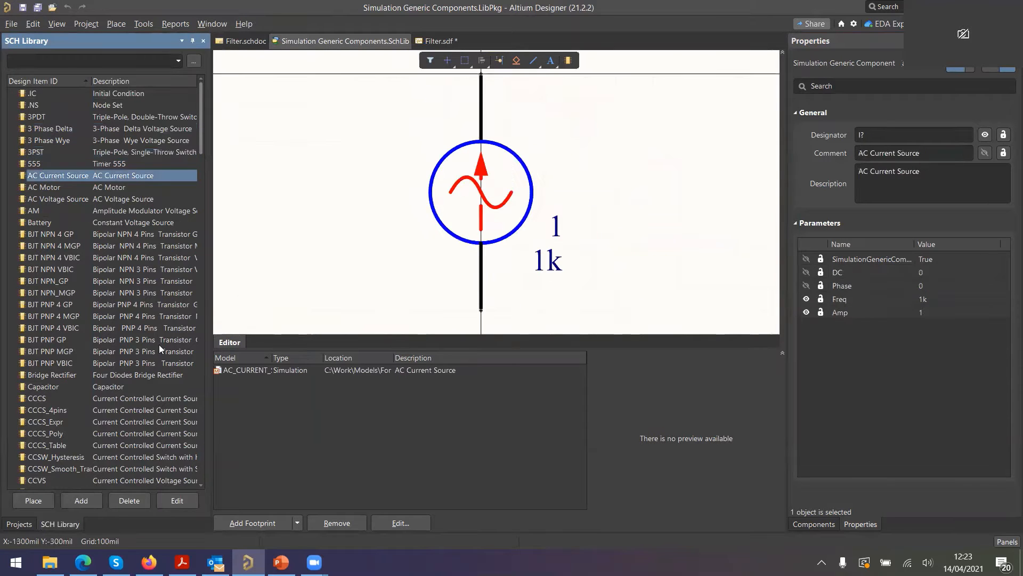
pyautogui.doubleClick(257, 371)
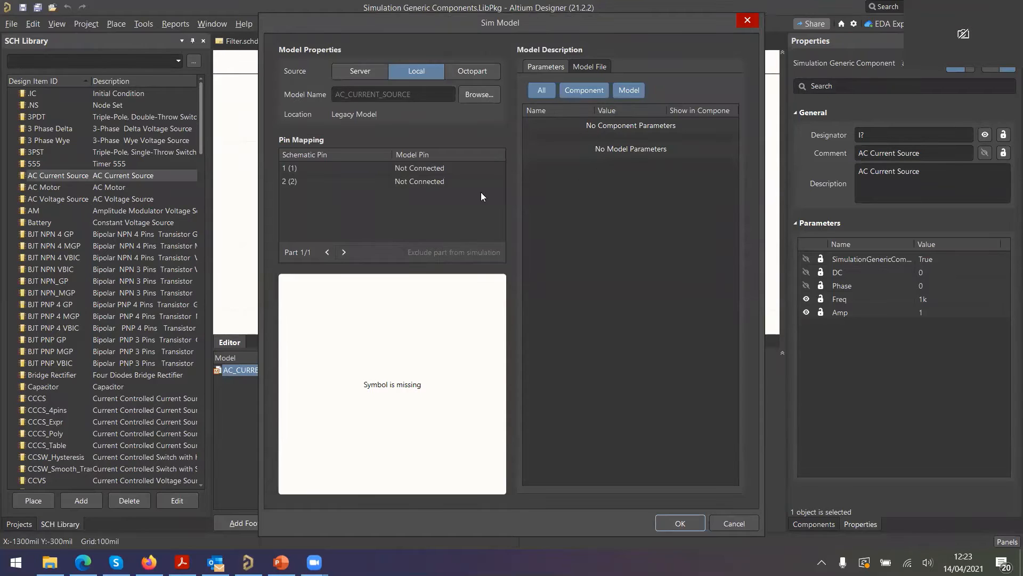
pyautogui.click(599, 69)
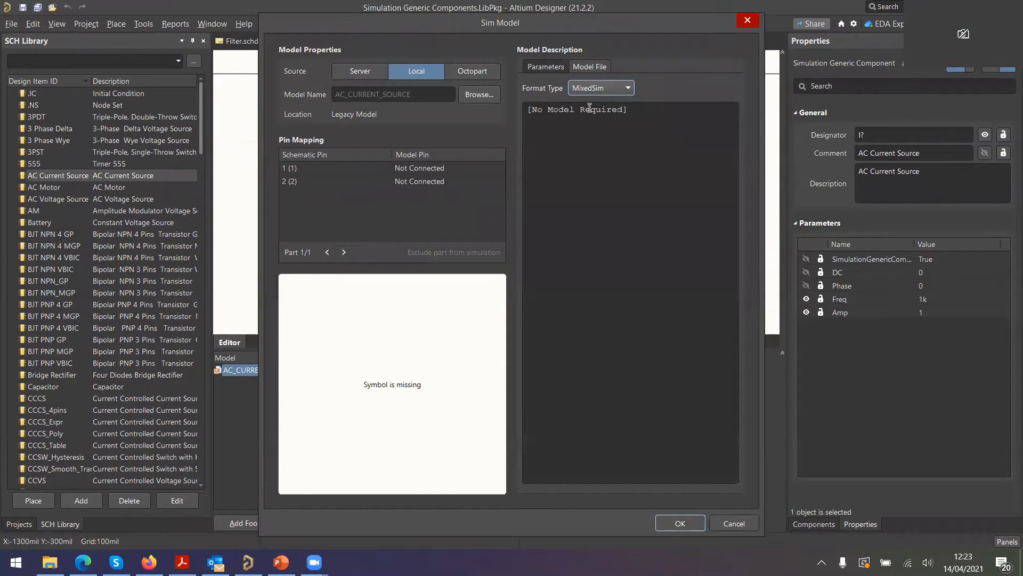
pyautogui.click(747, 21)
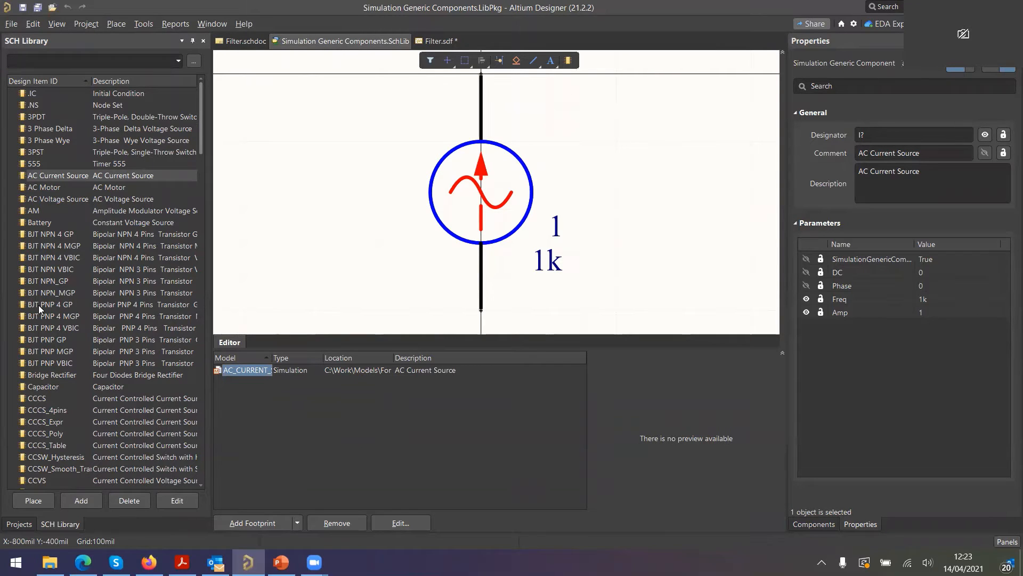
# View the CCCS part, find the positive adjustable linear voltage regulator and show its LM317 simulation model file.
pyautogui.click(39, 397)
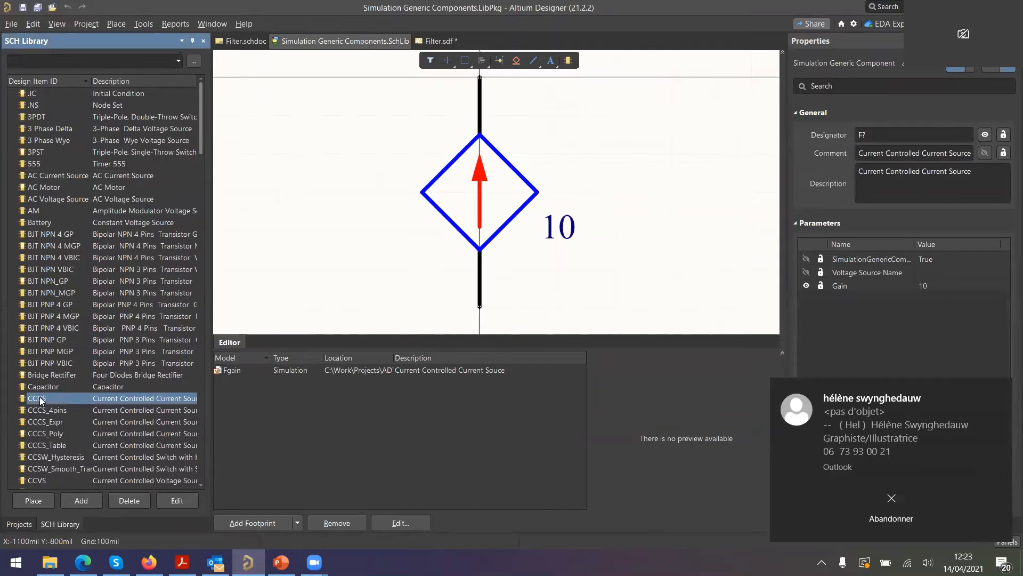
pyautogui.scroll(-8, 63, 415)
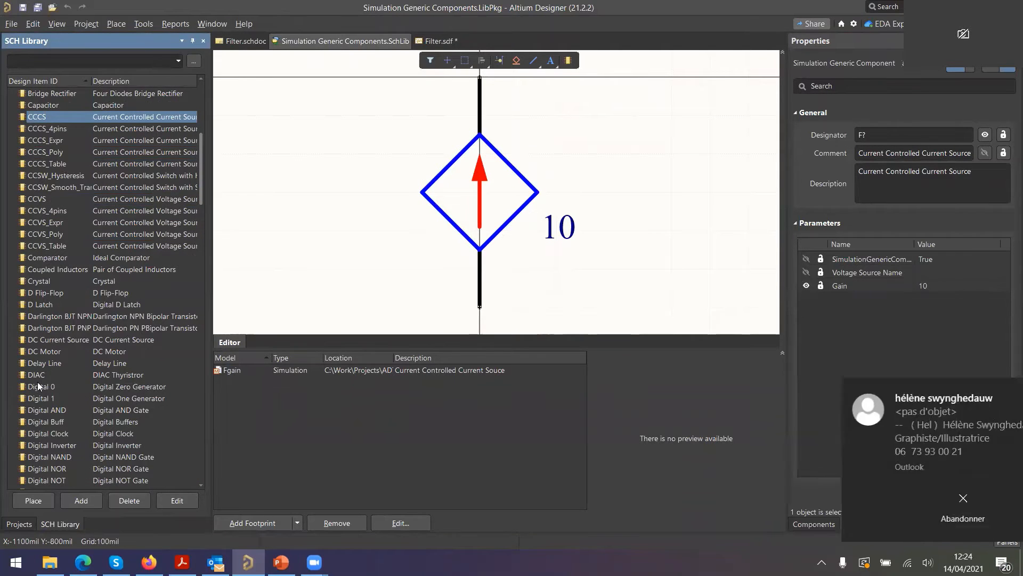
pyautogui.scroll(-11, 62, 386)
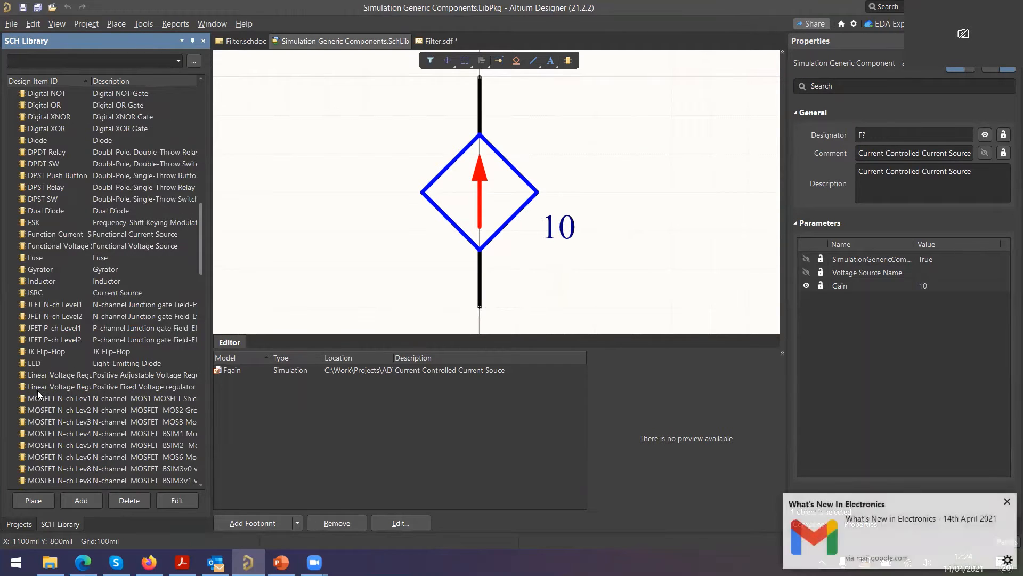
pyautogui.click(42, 375)
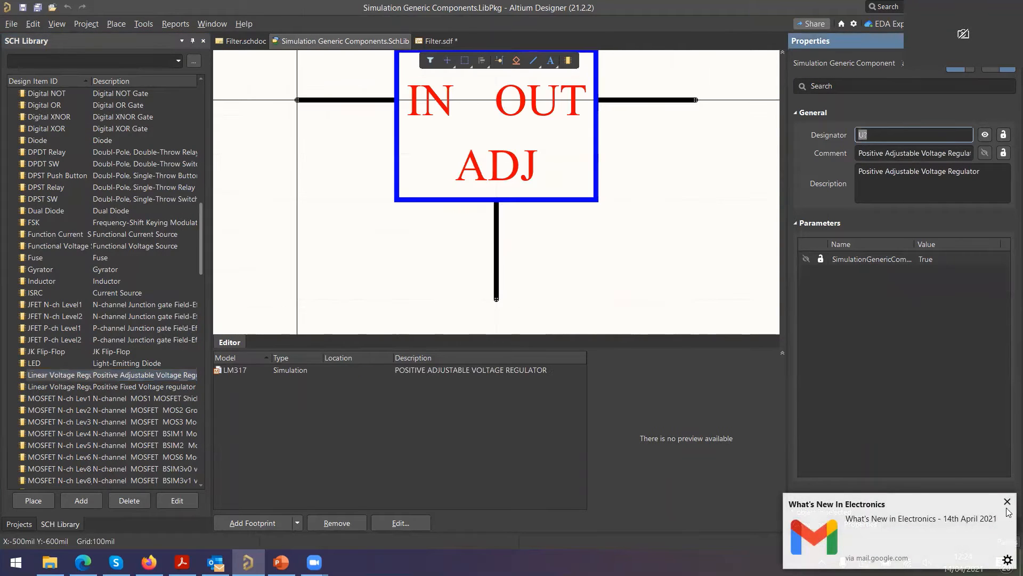
pyautogui.doubleClick(250, 368)
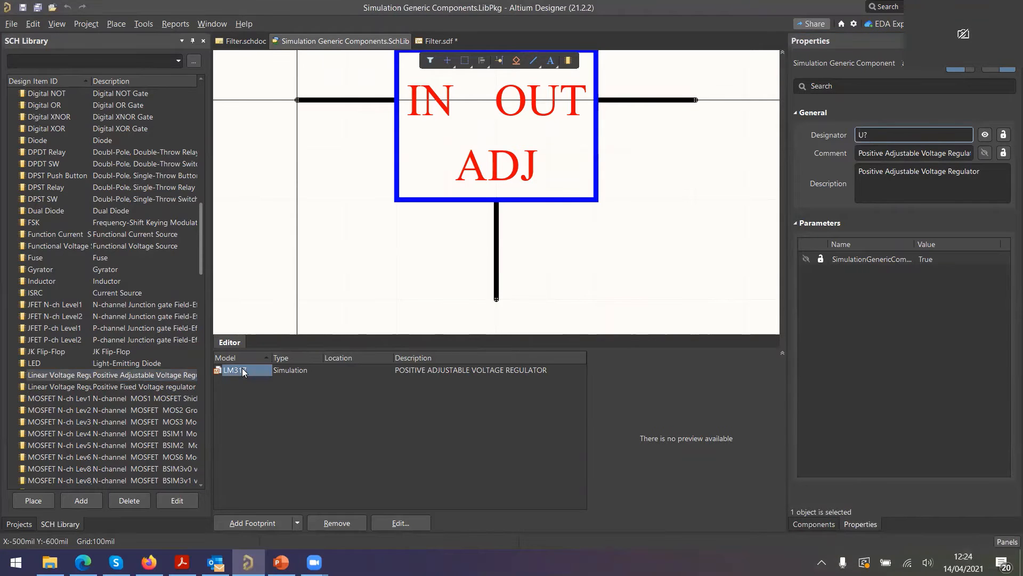
pyautogui.click(595, 67)
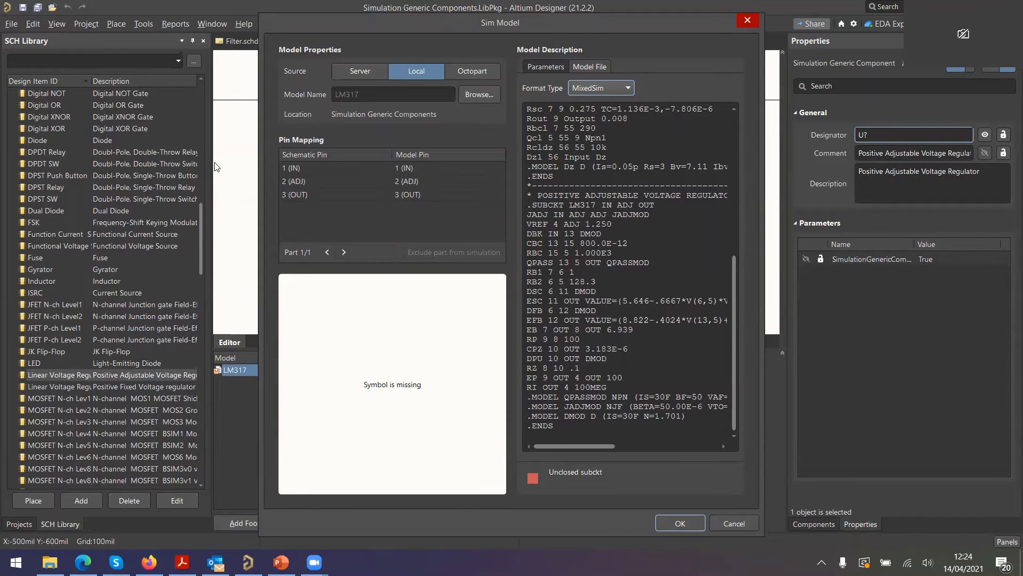
# Examine the available format types and the full LM317 model text, and leave the simulation model unchanged.
pyautogui.click(627, 88)
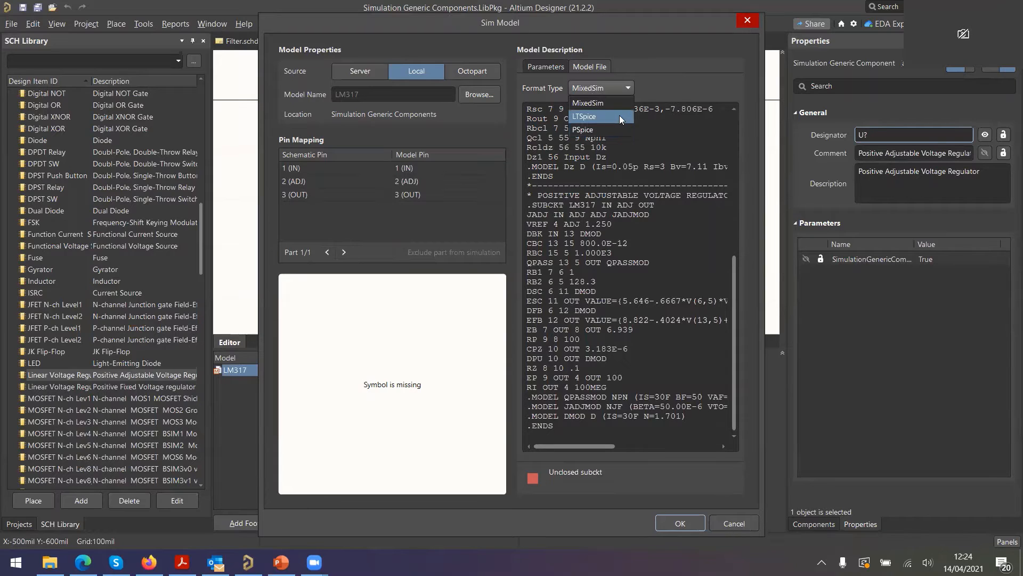
pyautogui.click(593, 184)
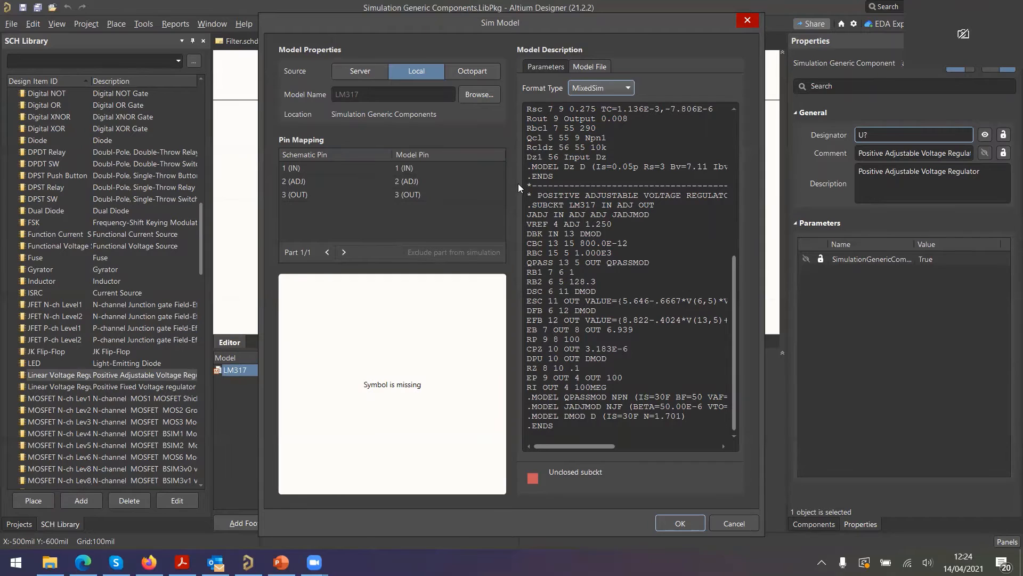
pyautogui.scroll(8, 578, 177)
pyautogui.scroll(2, 579, 177)
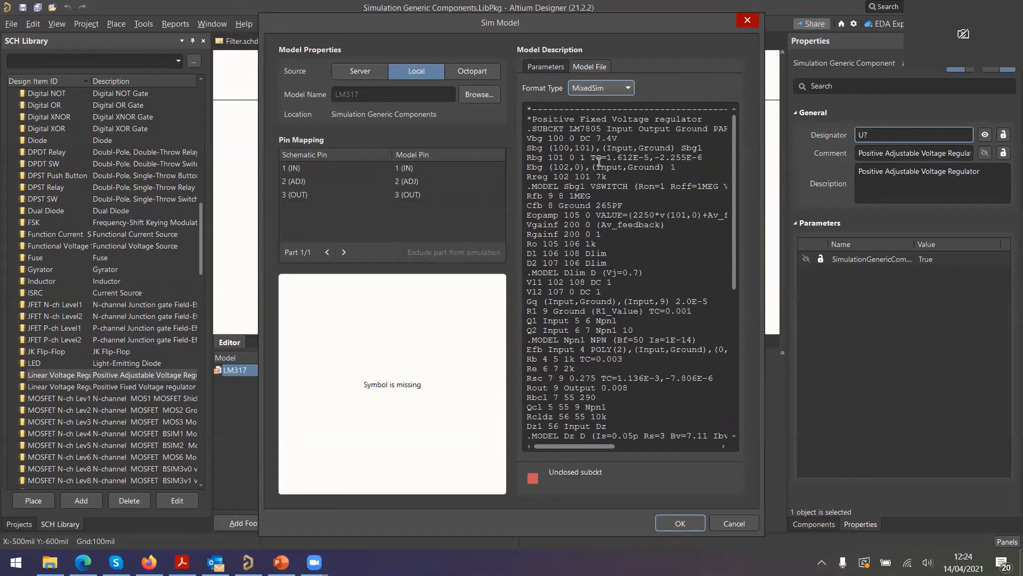
pyautogui.scroll(-10, 600, 162)
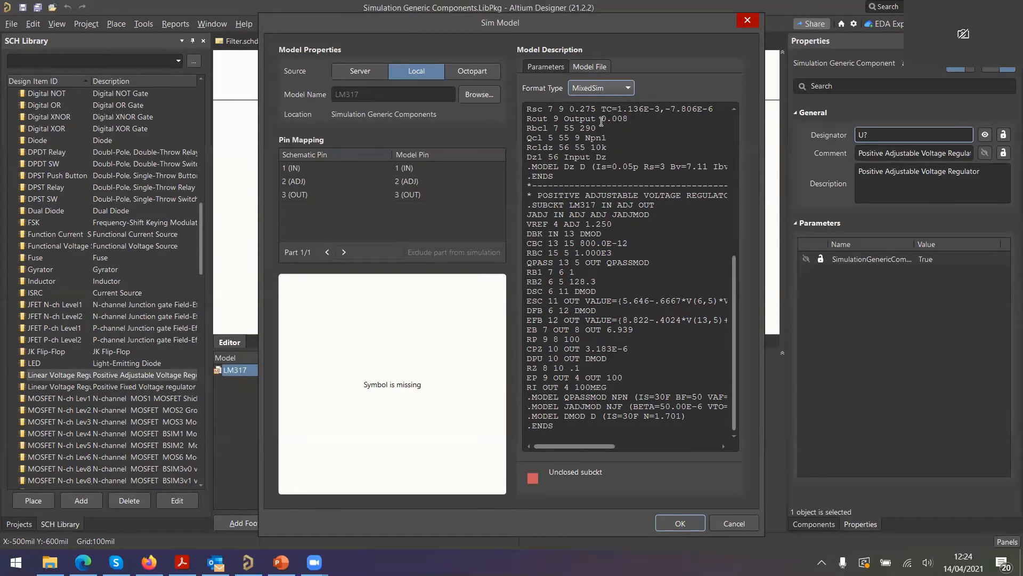
pyautogui.click(627, 92)
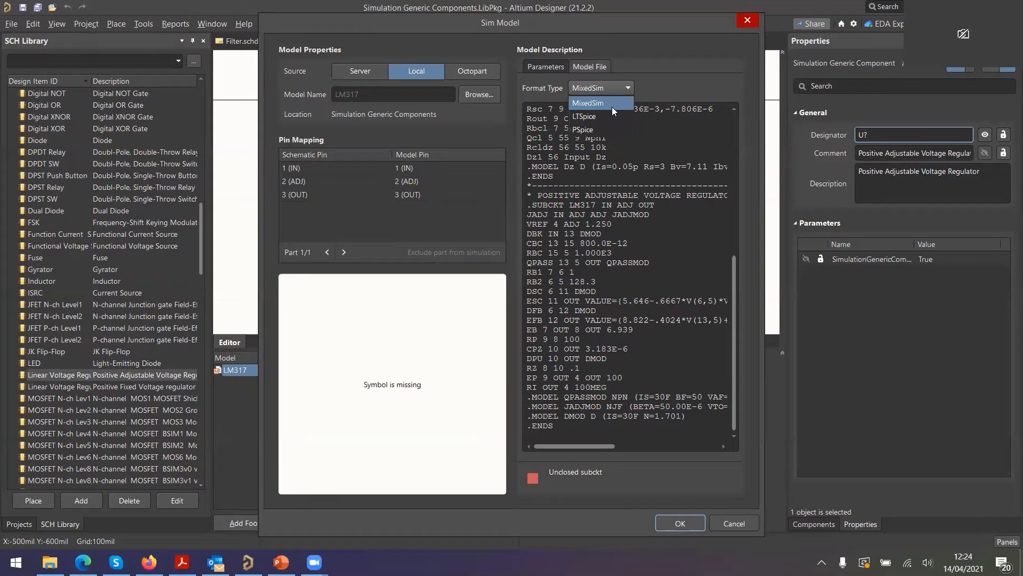
pyautogui.click(666, 143)
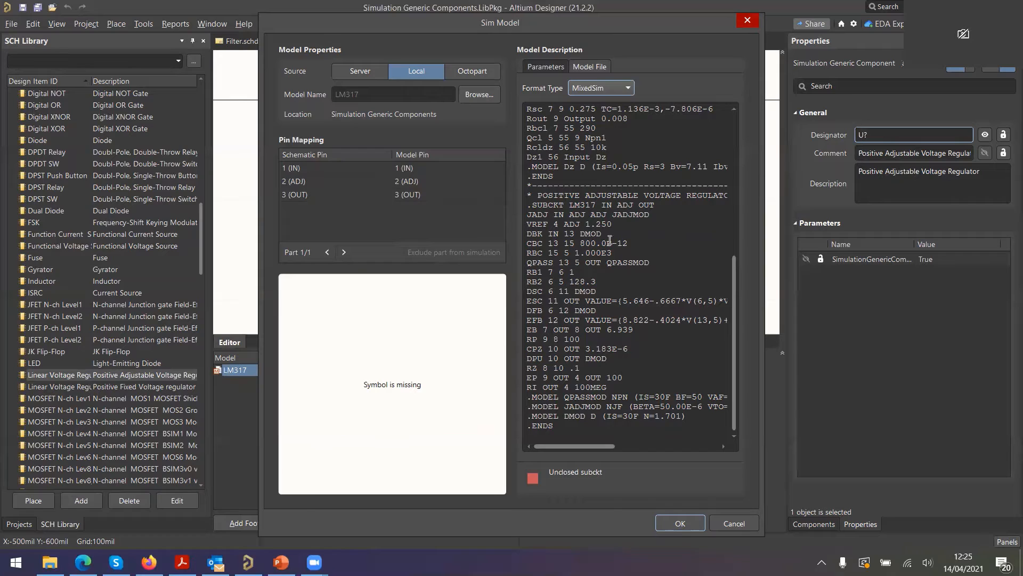
pyautogui.click(739, 523)
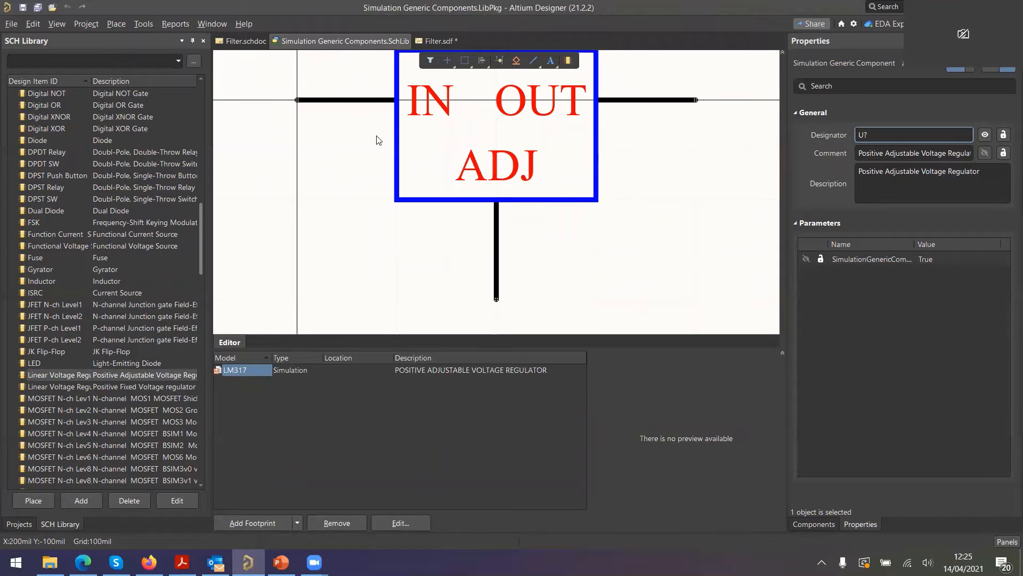
# Close the Filter.sdf results, the Filter.schdoc schematic and the Simulation Generic Components.SchLib library document.
pyautogui.rightClick(432, 41)
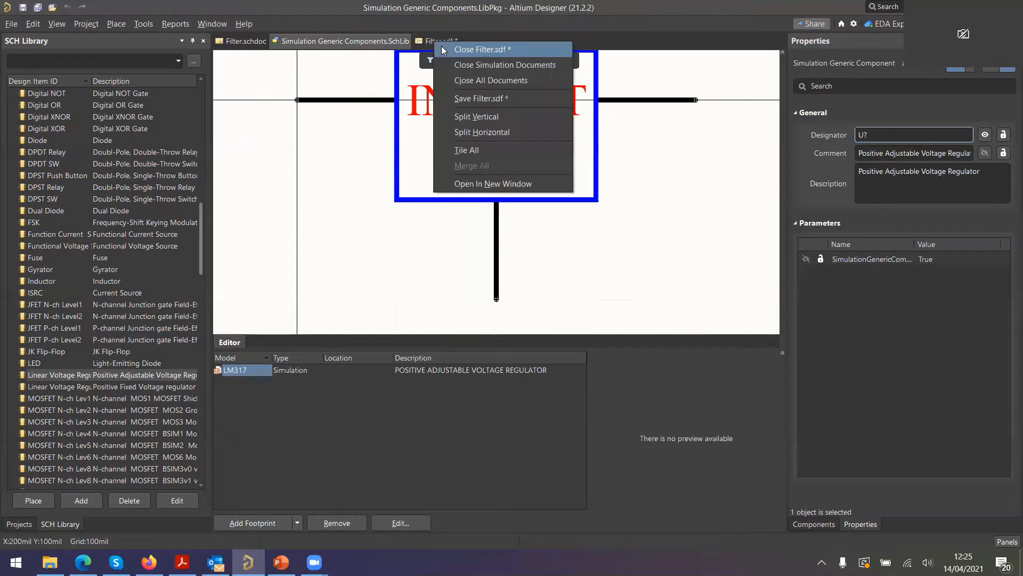
pyautogui.click(443, 46)
pyautogui.click(526, 305)
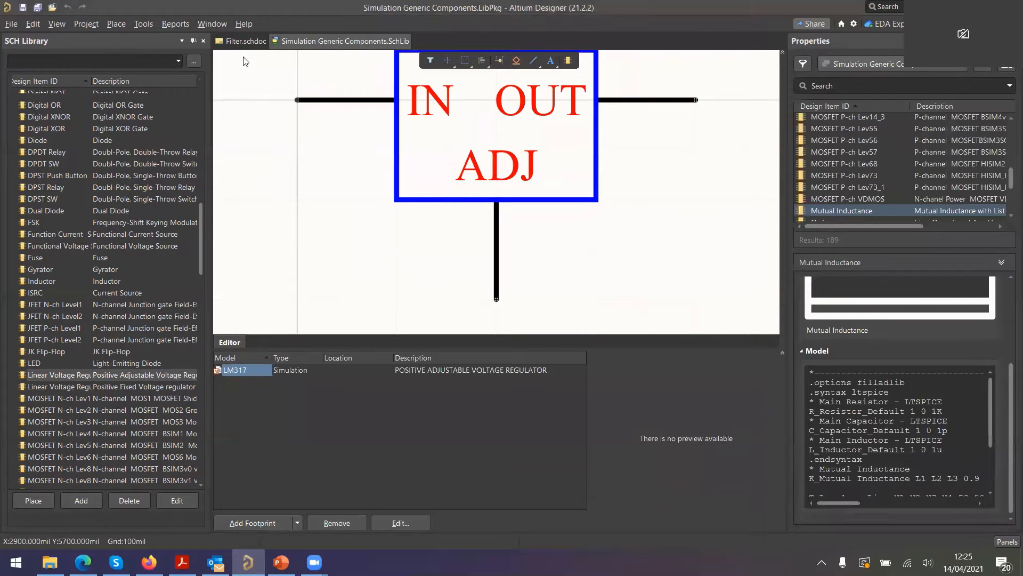
pyautogui.click(247, 43)
pyautogui.rightClick(247, 42)
pyautogui.click(261, 47)
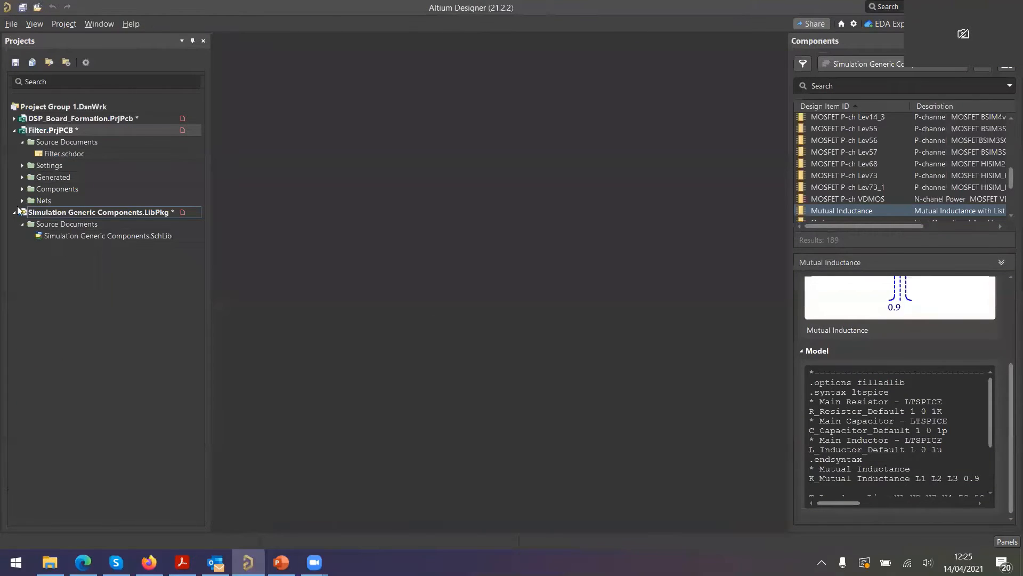
# Collapse the Filter project, expand DSP_Board_Formation and open DSP_board.PcbDoc at the connections between memory Z2 and processor Z1.
pyautogui.click(15, 130)
pyautogui.click(14, 118)
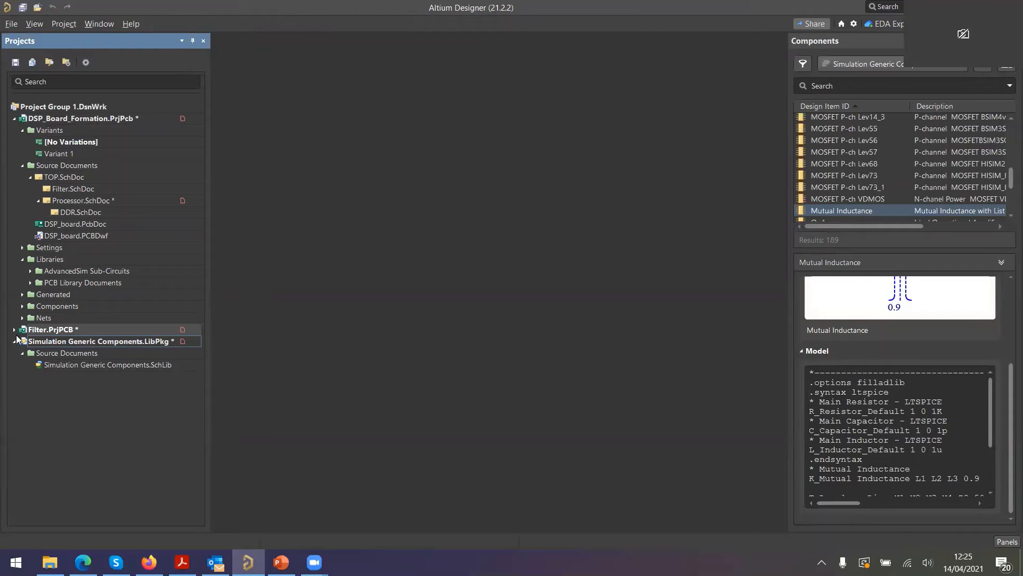
pyautogui.click(84, 225)
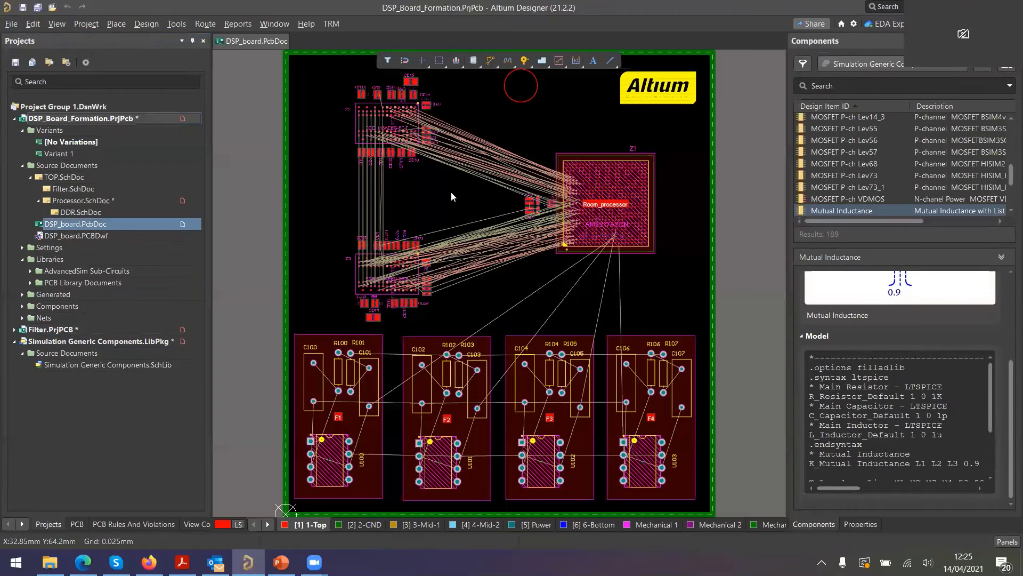
pyautogui.moveTo(541, 124); pyautogui.dragTo(504, 217, button='right')
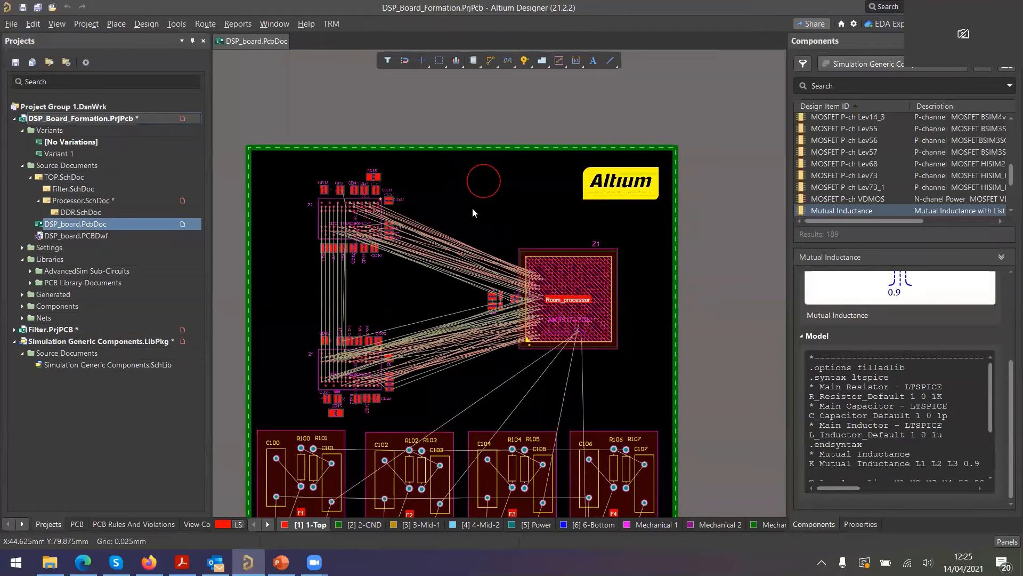
pyautogui.keyDown('ctrl'); pyautogui.scroll(1, 469, 210); pyautogui.keyUp('ctrl')
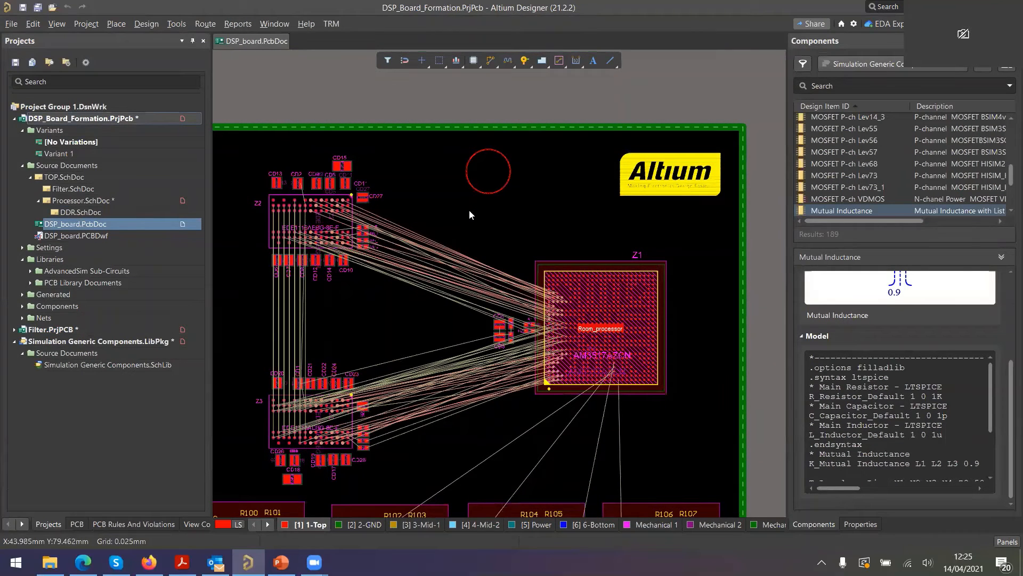
pyautogui.keyDown('ctrl'); pyautogui.scroll(2, 469, 211); pyautogui.keyUp('ctrl')
pyautogui.moveTo(456, 207); pyautogui.dragTo(573, 222, button='right')
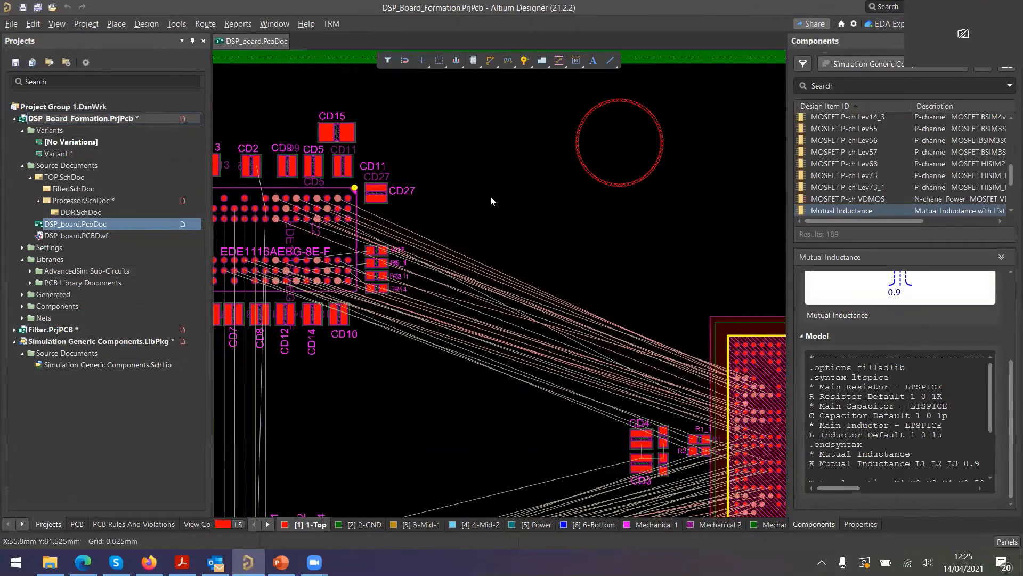
# View the room around processor Z1 and inspect the Room_processor definition, leaving it unchanged.
pyautogui.keyDown('ctrl'); pyautogui.scroll(-1, 568, 219); pyautogui.keyUp('ctrl')
pyautogui.keyDown('ctrl'); pyautogui.scroll(-1, 536, 206); pyautogui.keyUp('ctrl')
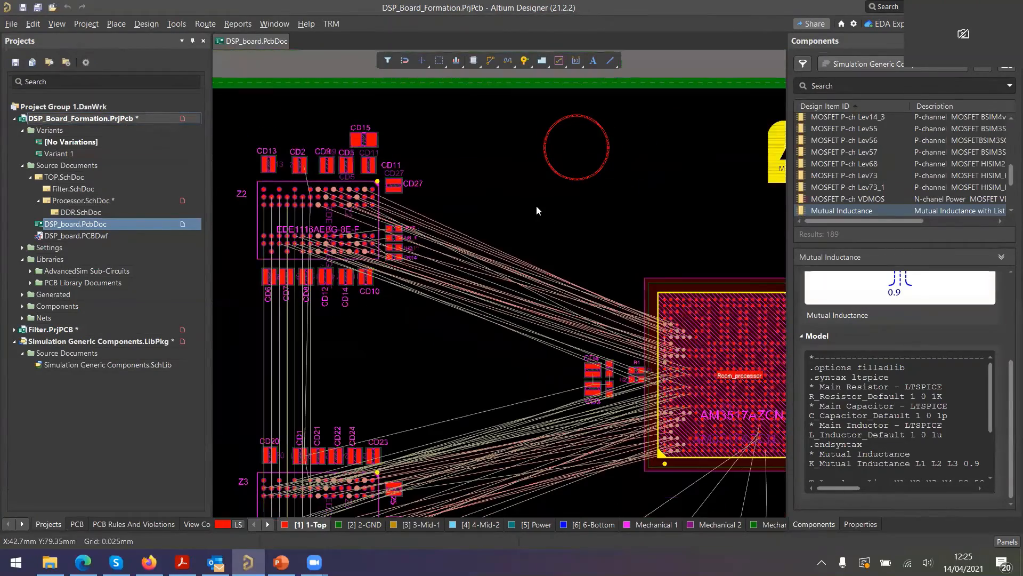
pyautogui.keyDown('ctrl'); pyautogui.scroll(-1, 549, 200); pyautogui.keyUp('ctrl')
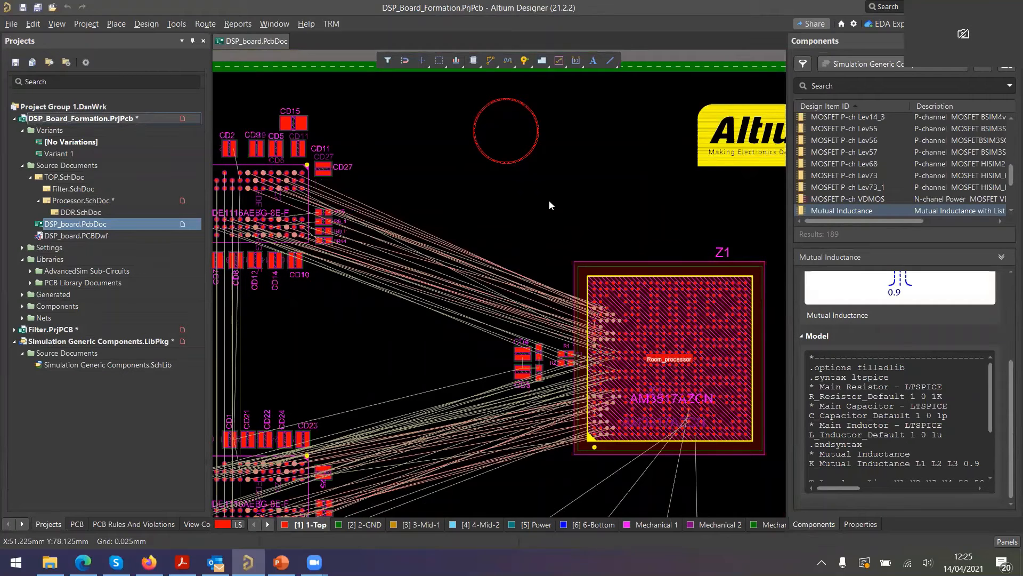
pyautogui.click(639, 268)
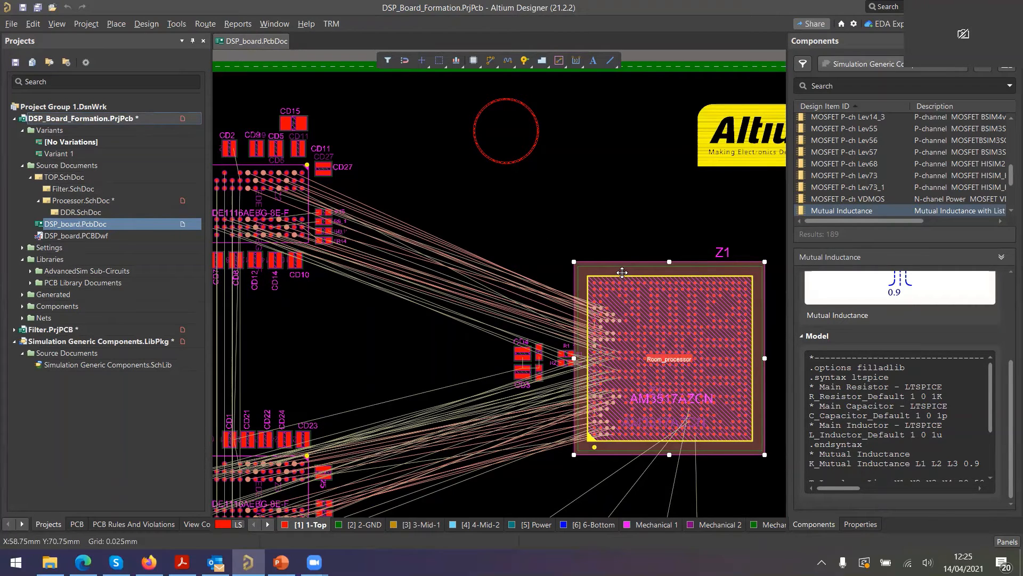
pyautogui.moveTo(613, 228); pyautogui.dragTo(511, 170, button='right')
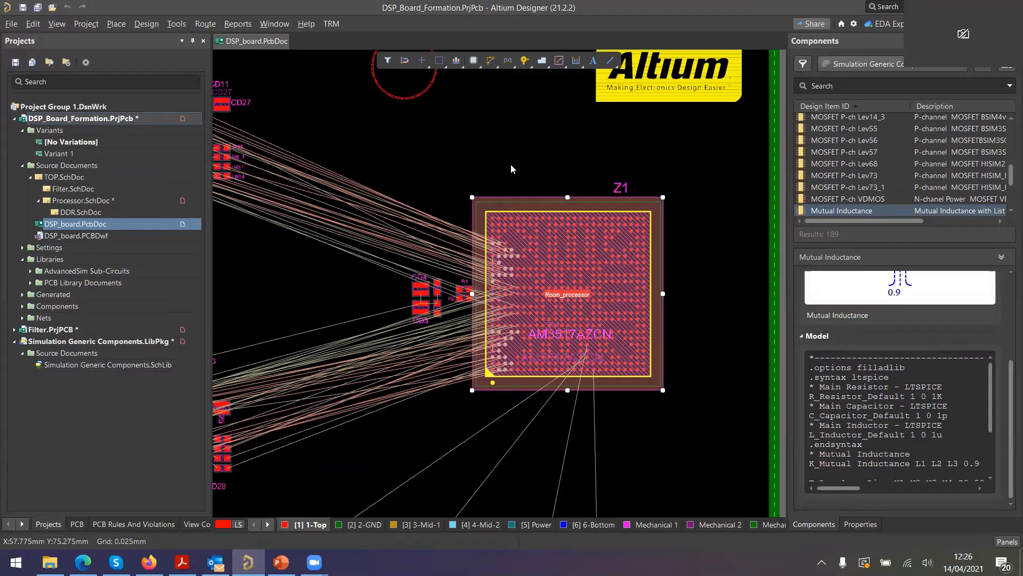
pyautogui.click(531, 208)
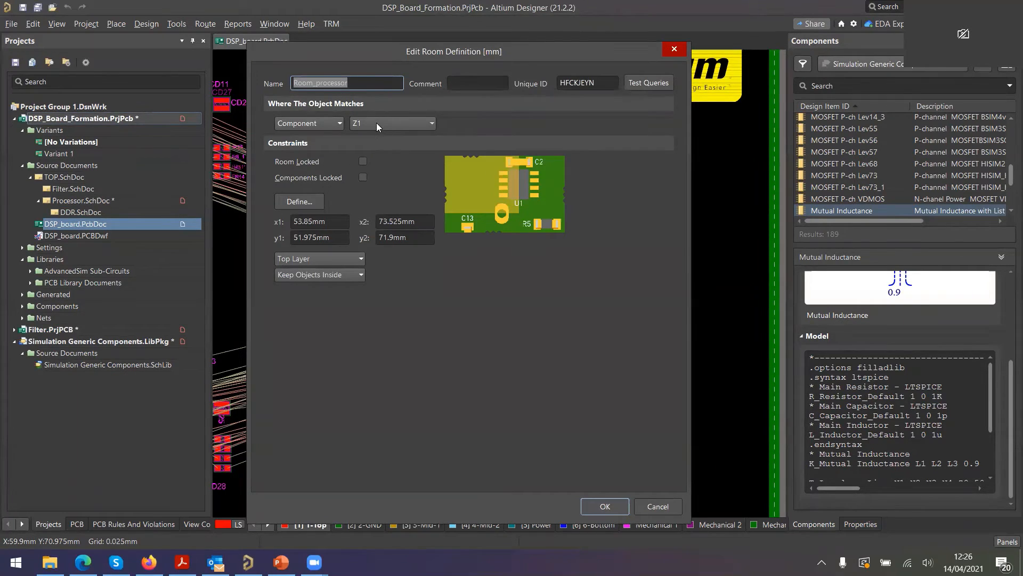
pyautogui.click(658, 506)
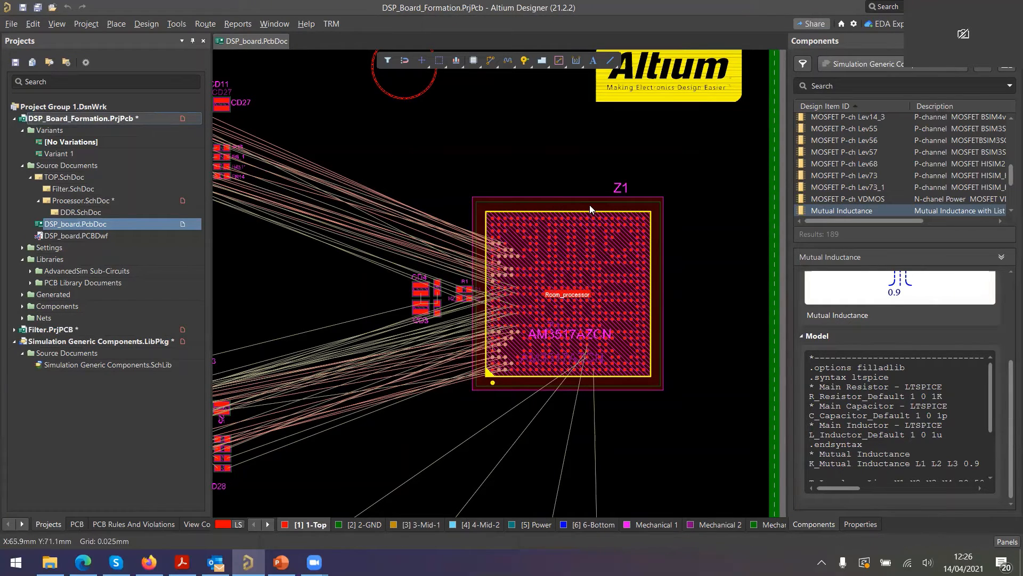
# Inspect the Width_processor design rule and its WithinRoom('Room_processor') query, leaving the rules unchanged.
pyautogui.click(146, 23)
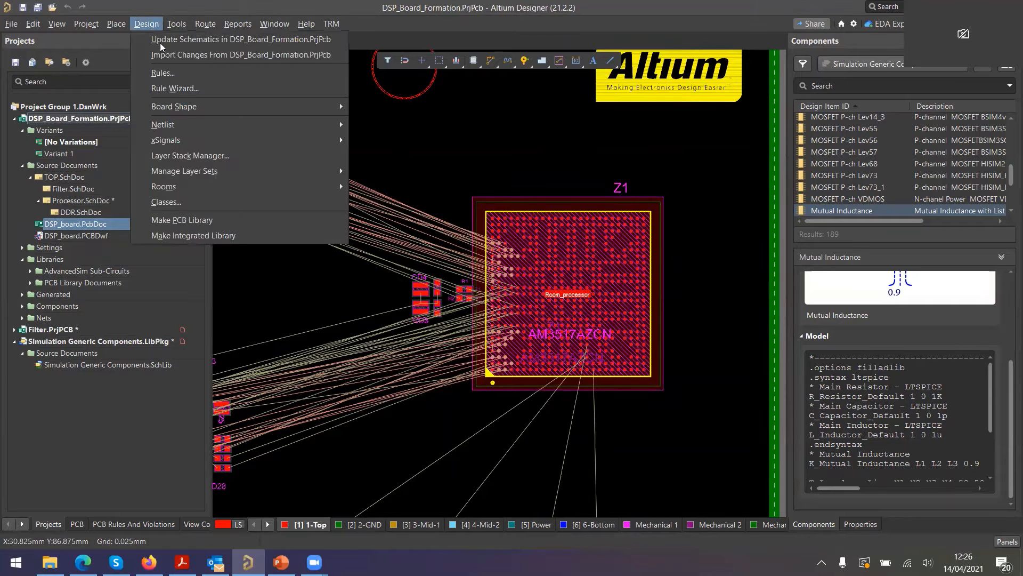
pyautogui.click(175, 72)
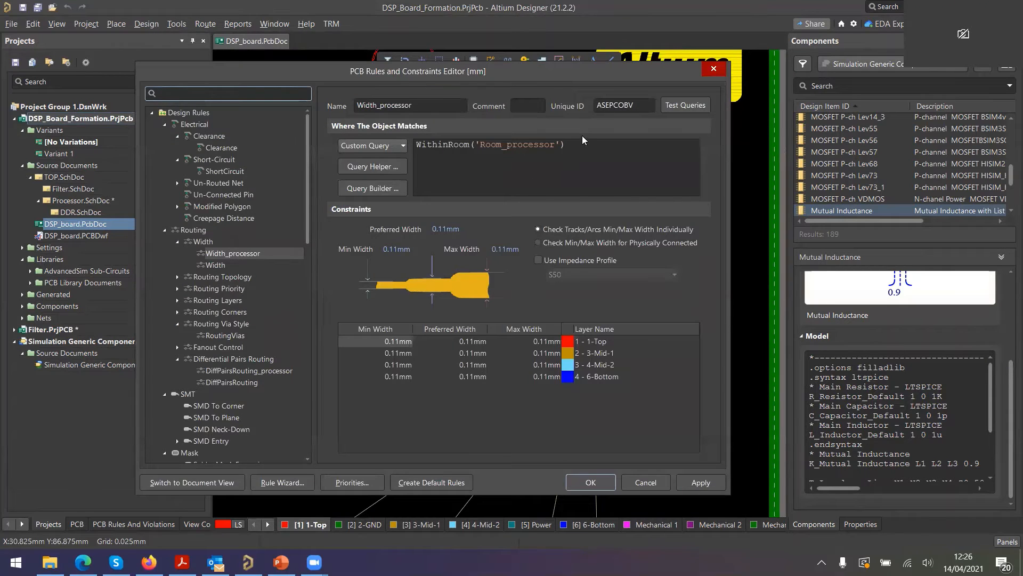
pyautogui.tripleClick(421, 144)
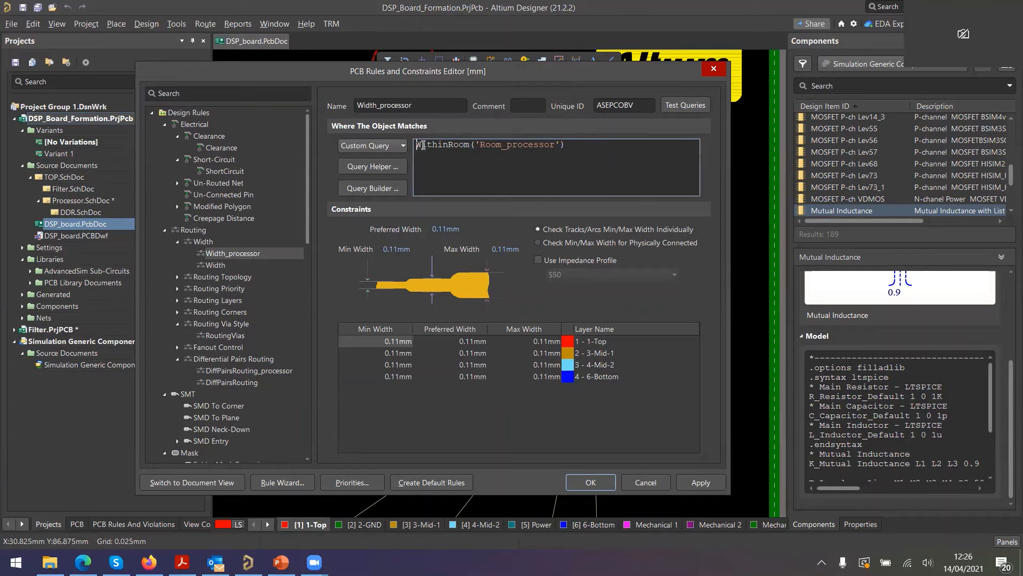
pyautogui.click(471, 157)
pyautogui.click(645, 482)
# Try to route net uP_DDR_D10 from pad A21 of processor Z1 to beyond the room boundary, and abandon the track.
pyautogui.keyDown('ctrl'); pyautogui.scroll(5, 474, 283); pyautogui.keyUp('ctrl')
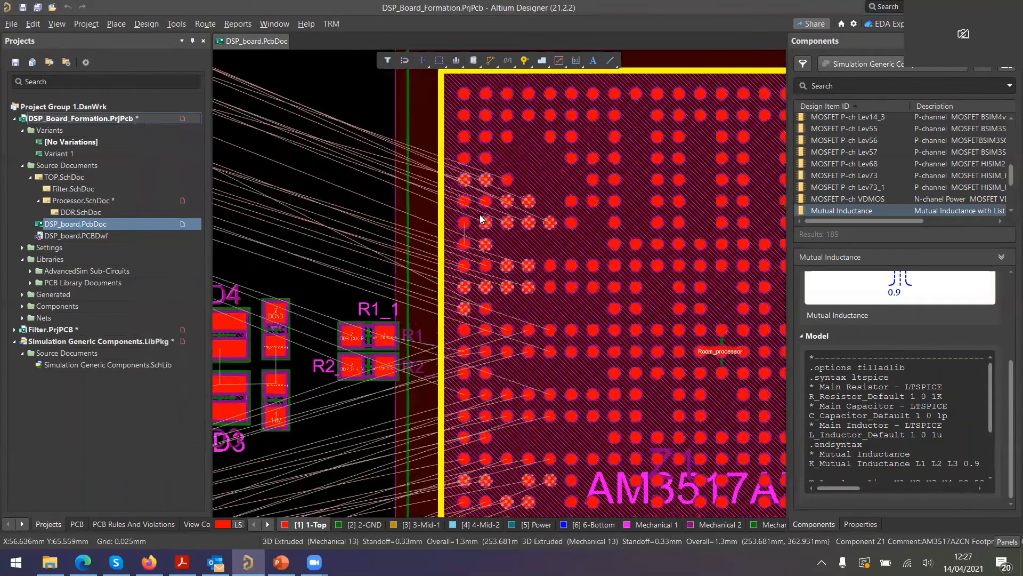
pyautogui.keyDown('ctrl'); pyautogui.scroll(5, 480, 219); pyautogui.keyUp('ctrl')
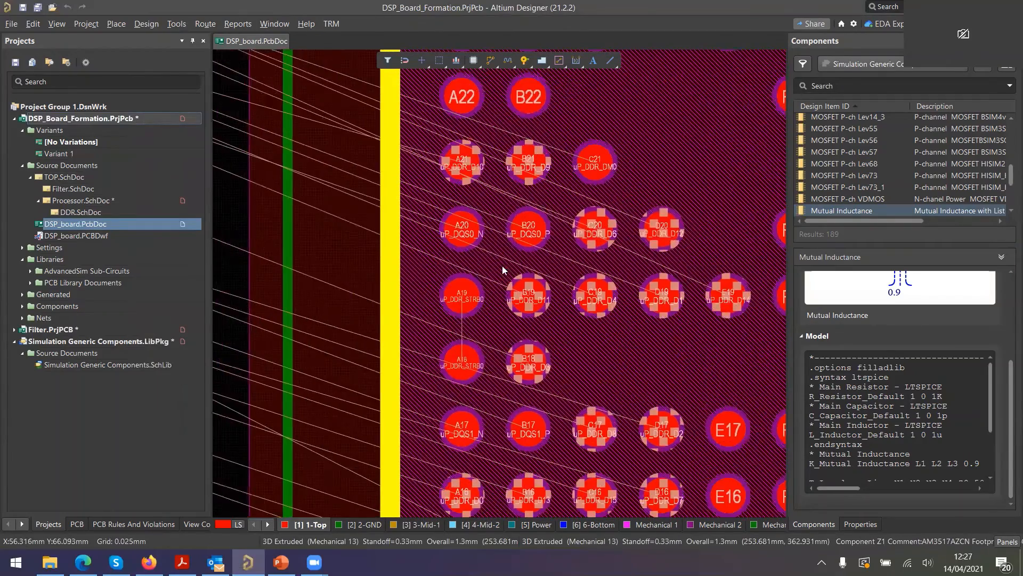
pyautogui.keyDown('ctrl'); pyautogui.scroll(2, 502, 266); pyautogui.keyUp('ctrl')
pyautogui.moveTo(463, 223); pyautogui.dragTo(590, 344, button='right')
pyautogui.click(489, 60)
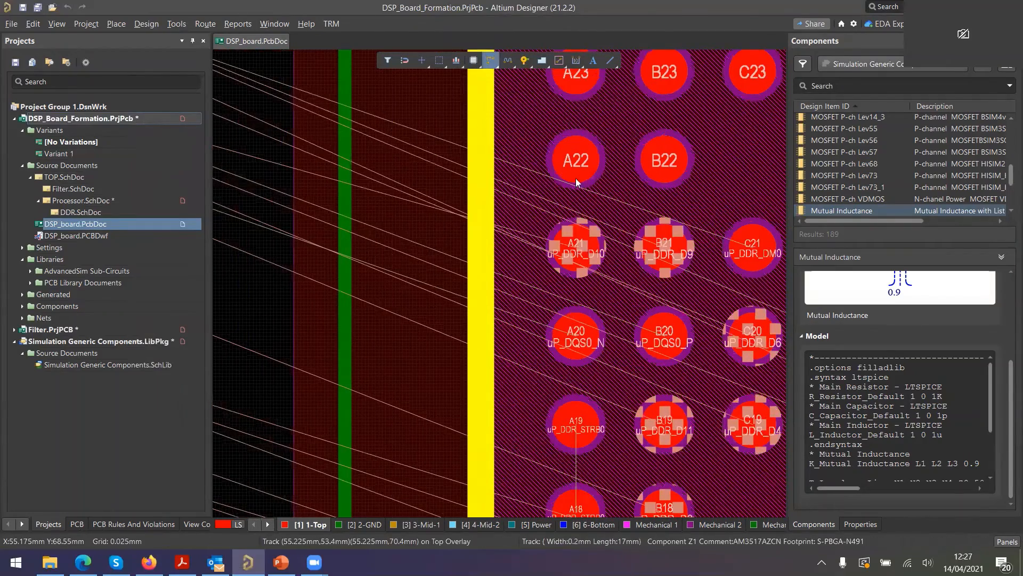
pyautogui.click(576, 248)
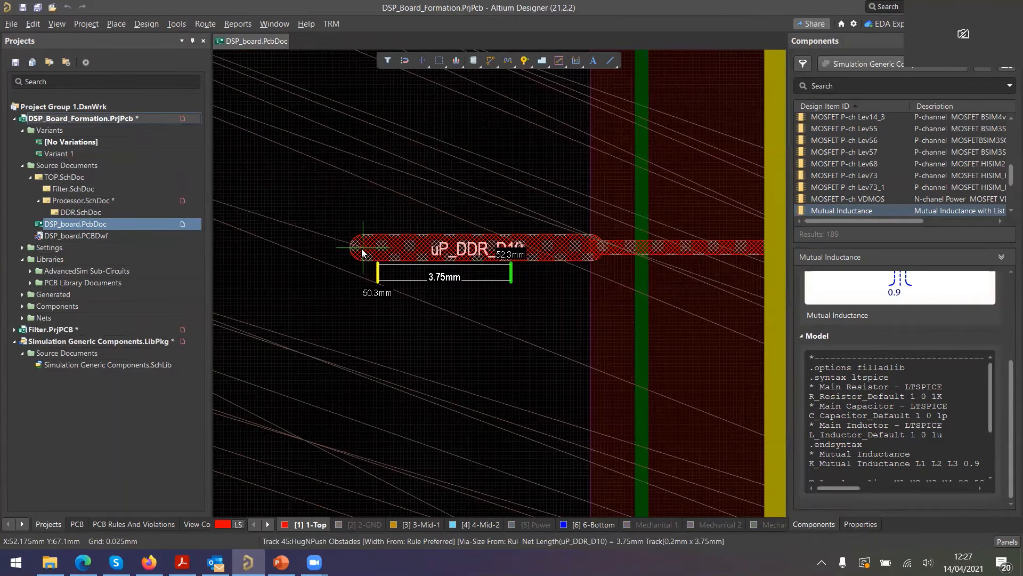
pyautogui.press('Escape')
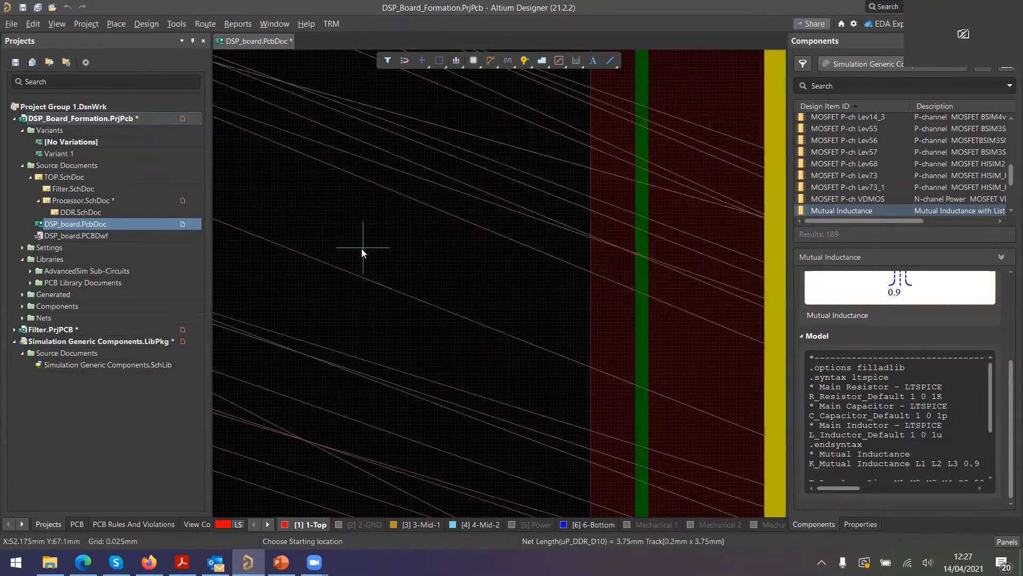
pyautogui.press('Escape')
# Examine the connection lines running between memory Z2 and processor Z1 and the whole processor room.
pyautogui.keyDown('ctrl'); pyautogui.scroll(-4, 548, 232); pyautogui.keyUp('ctrl')
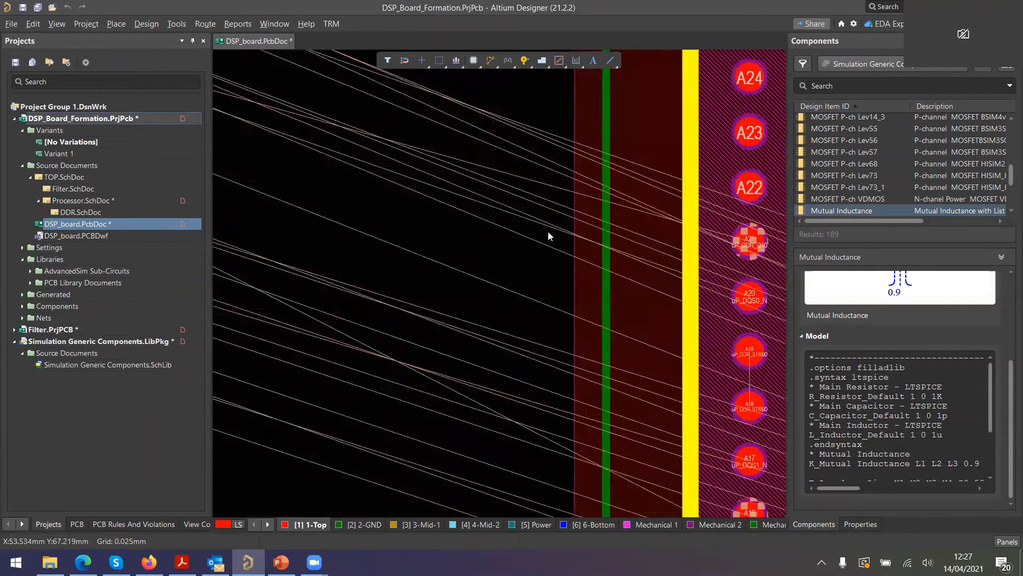
pyautogui.moveTo(605, 221); pyautogui.dragTo(406, 237, button='right')
pyautogui.keyDown('ctrl'); pyautogui.scroll(-1, 406, 241); pyautogui.keyUp('ctrl')
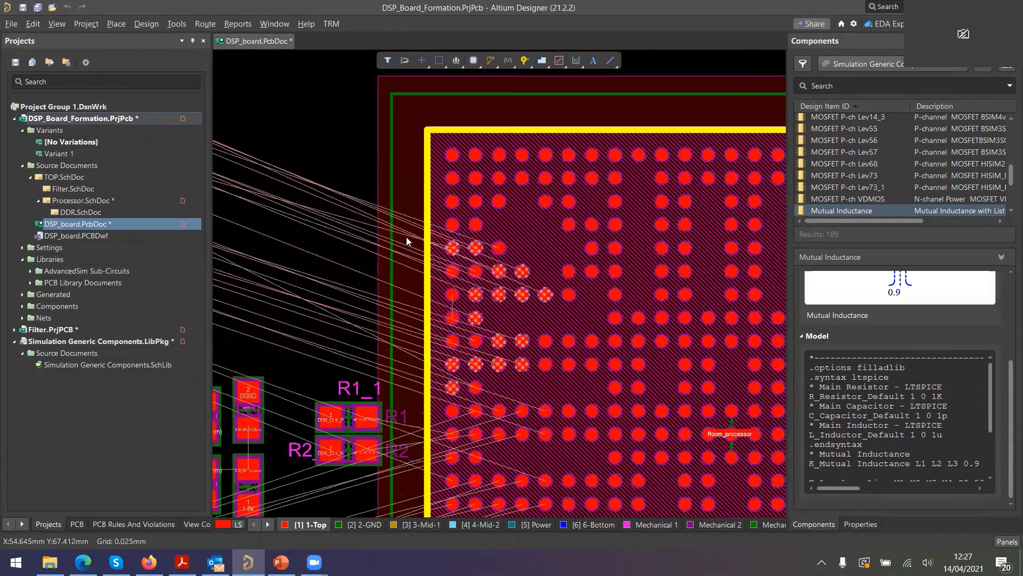
pyautogui.keyDown('ctrl'); pyautogui.scroll(-1, 406, 240); pyautogui.keyUp('ctrl')
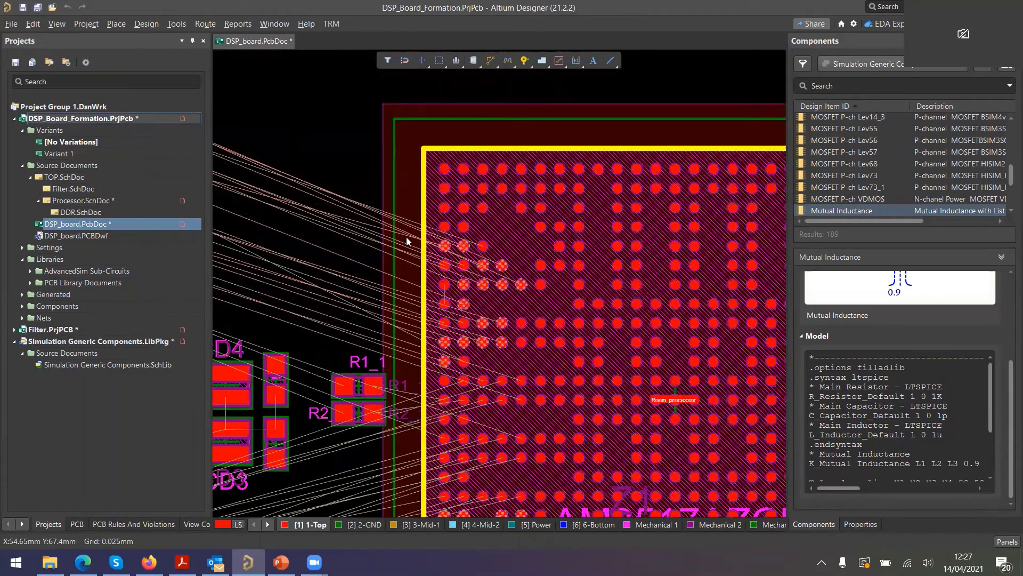
pyautogui.moveTo(406, 236); pyautogui.dragTo(651, 267, button='right')
pyautogui.keyDown('ctrl'); pyautogui.scroll(-1, 515, 166); pyautogui.keyUp('ctrl')
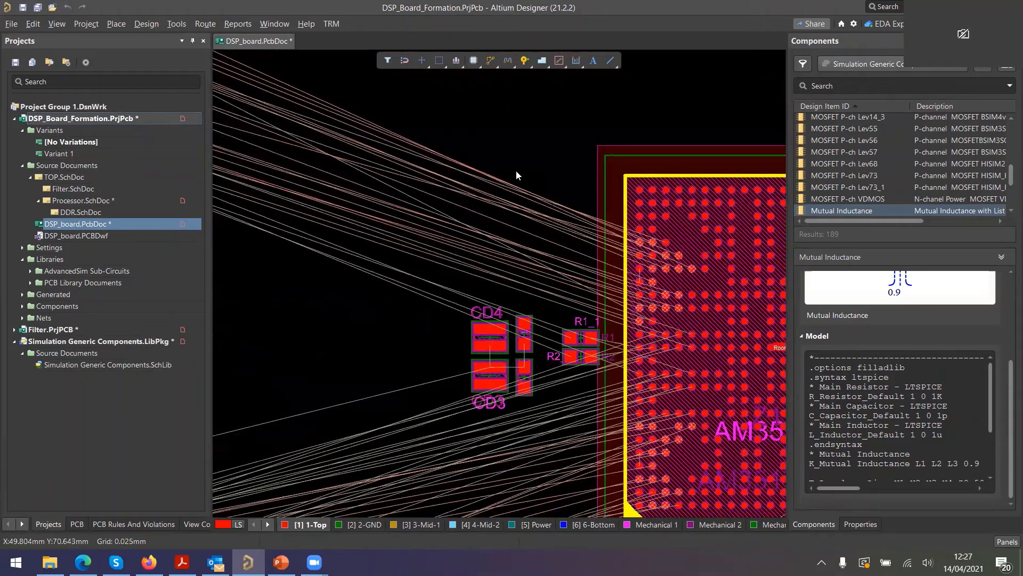
pyautogui.moveTo(524, 174); pyautogui.dragTo(627, 228, button='right')
pyautogui.keyDown('ctrl'); pyautogui.scroll(-1, 627, 225); pyautogui.keyUp('ctrl')
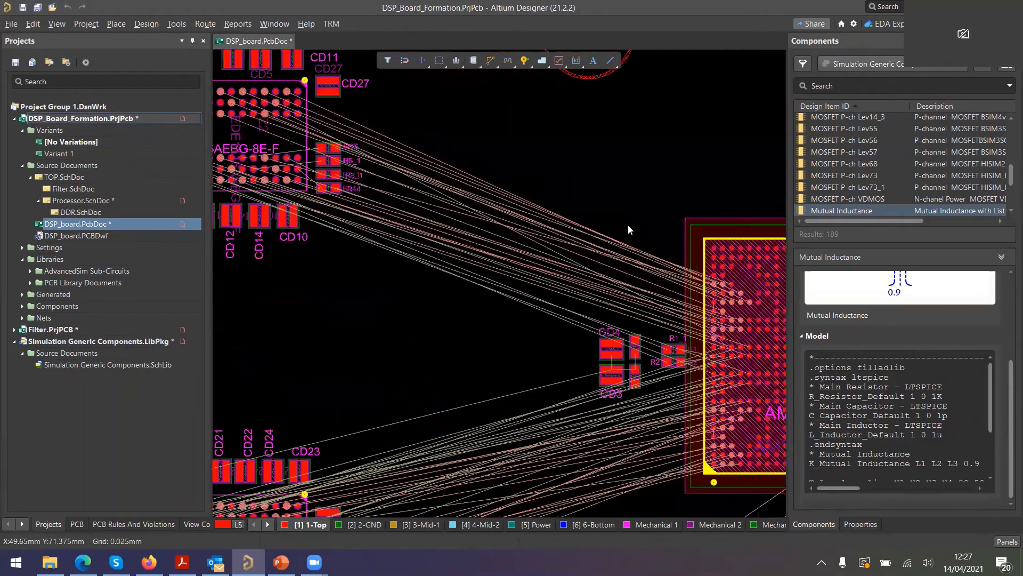
pyautogui.moveTo(484, 198); pyautogui.dragTo(507, 242, button='right')
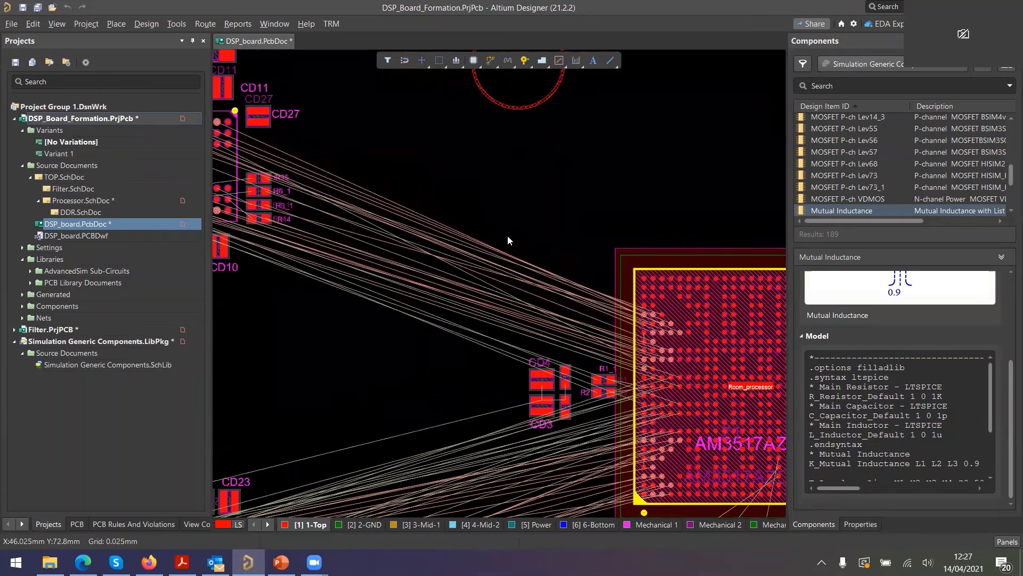
pyautogui.moveTo(571, 237); pyautogui.dragTo(547, 171, button='right')
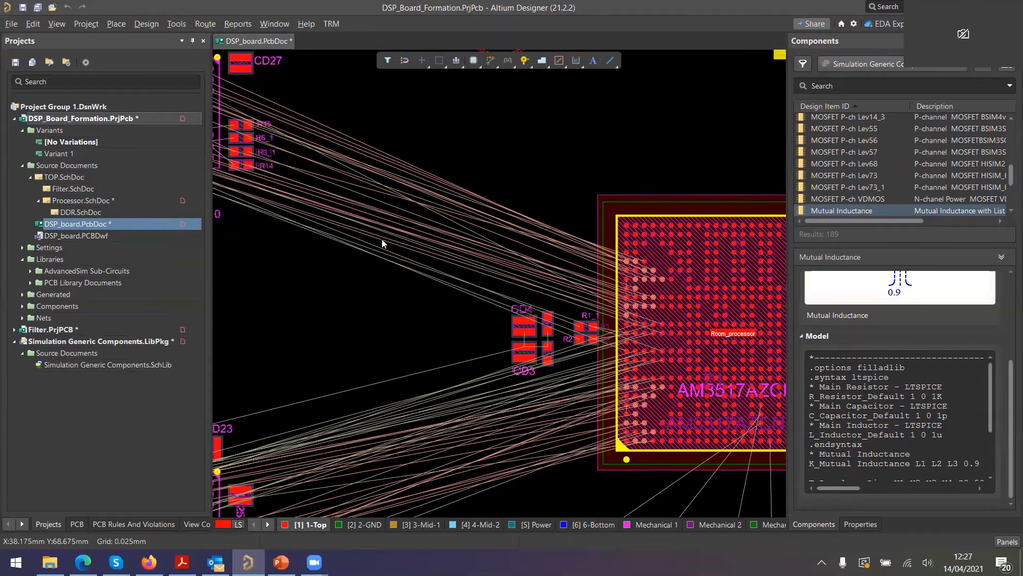
pyautogui.moveTo(571, 173); pyautogui.dragTo(454, 139, button='right')
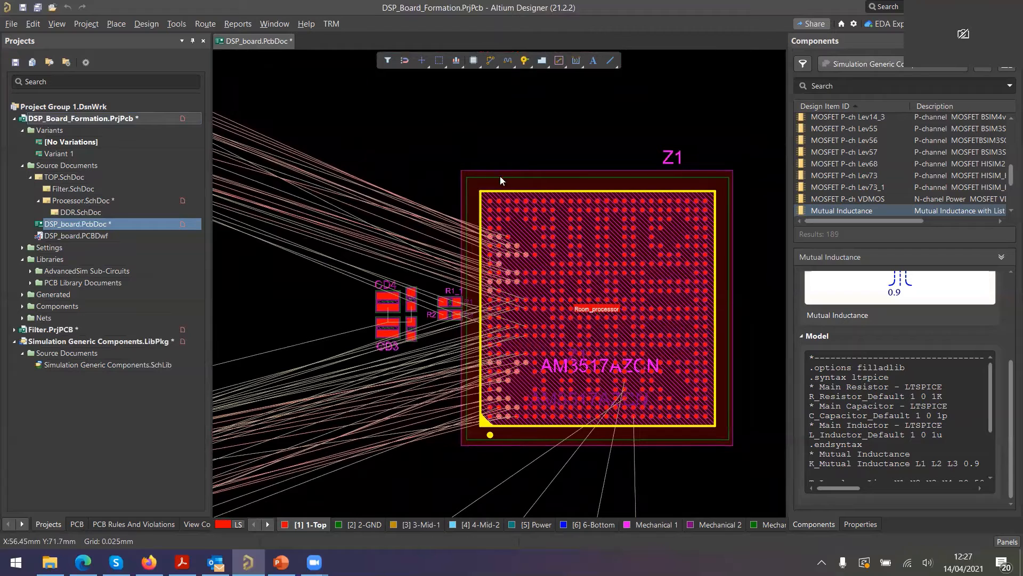
# Show the swapping options in the properties of processor Z1 and view the project options of DSP_Board_Formation.
pyautogui.doubleClick(520, 226)
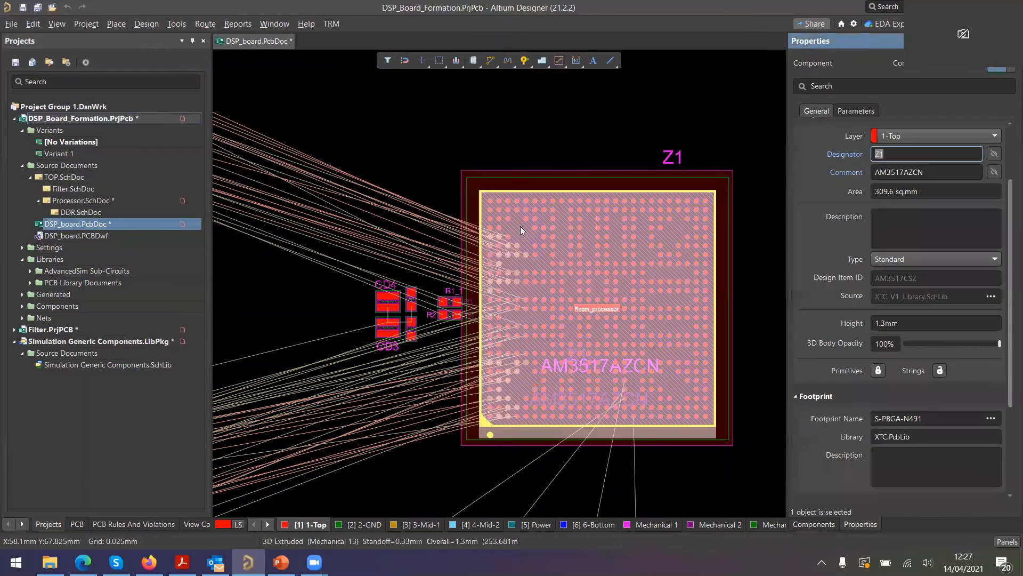
pyautogui.scroll(-2, 925, 364)
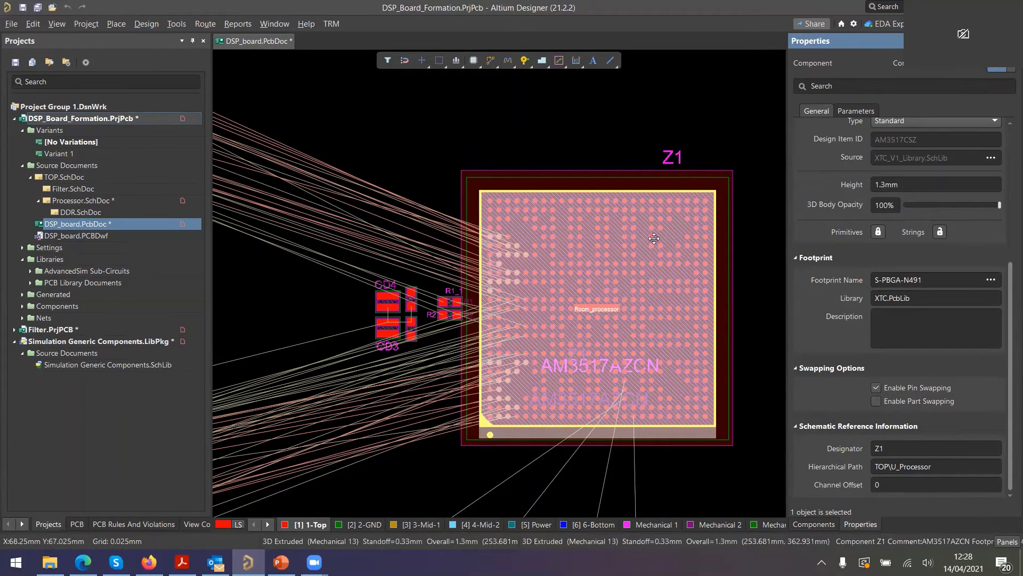
pyautogui.rightClick(108, 116)
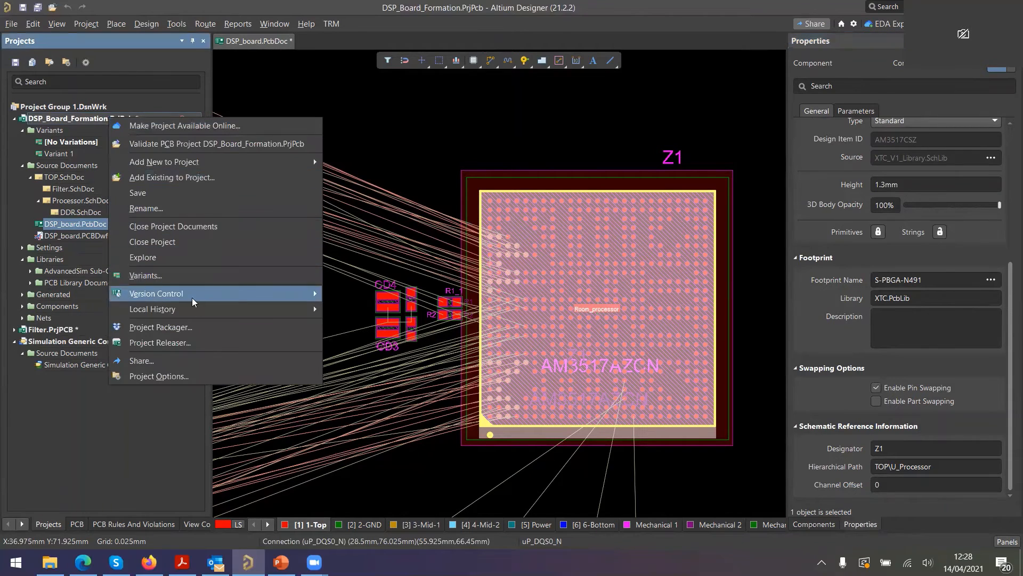
pyautogui.click(206, 370)
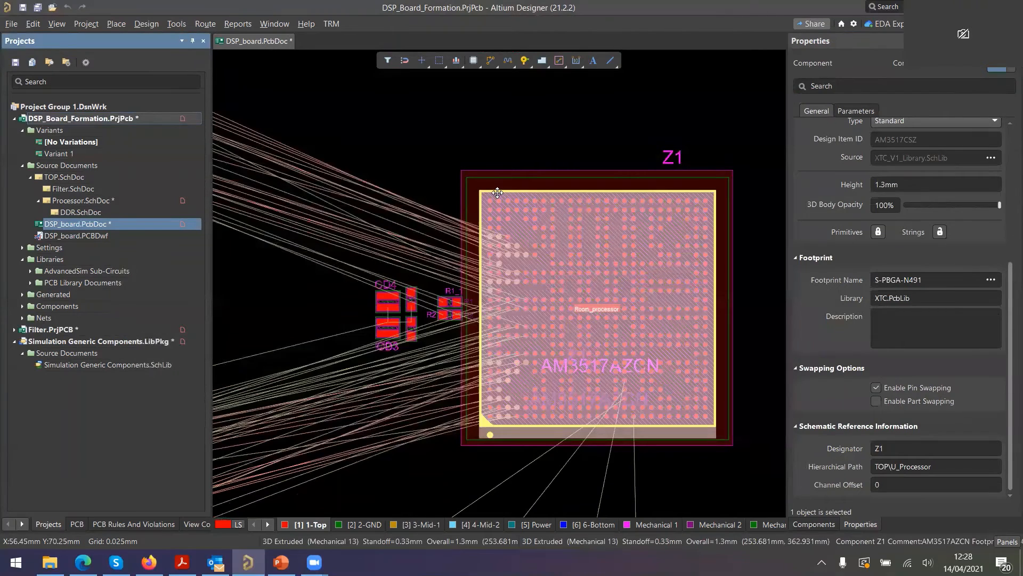
# Inspect the pin swapping configuration of Z1, highlight pins SDRC_D0 to SDRC_D6, and leave the configuration unchanged.
pyautogui.rightClick(523, 224)
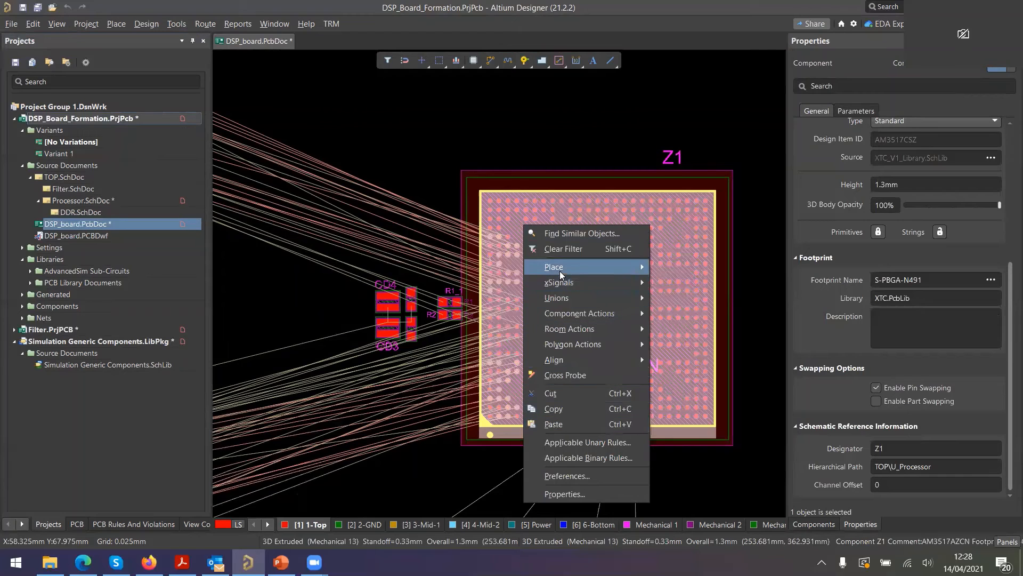
pyautogui.moveTo(581, 317)
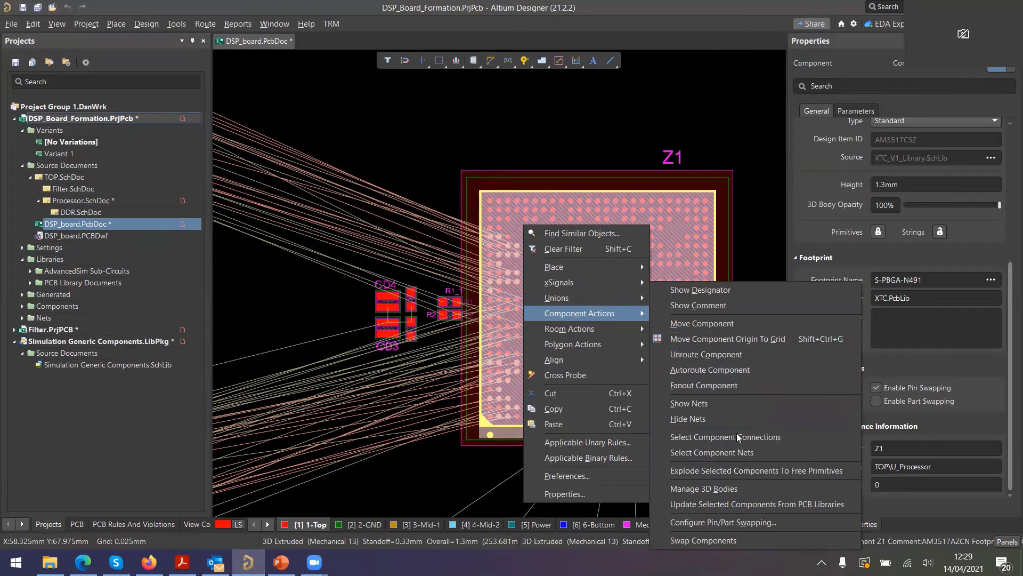
pyautogui.click(724, 522)
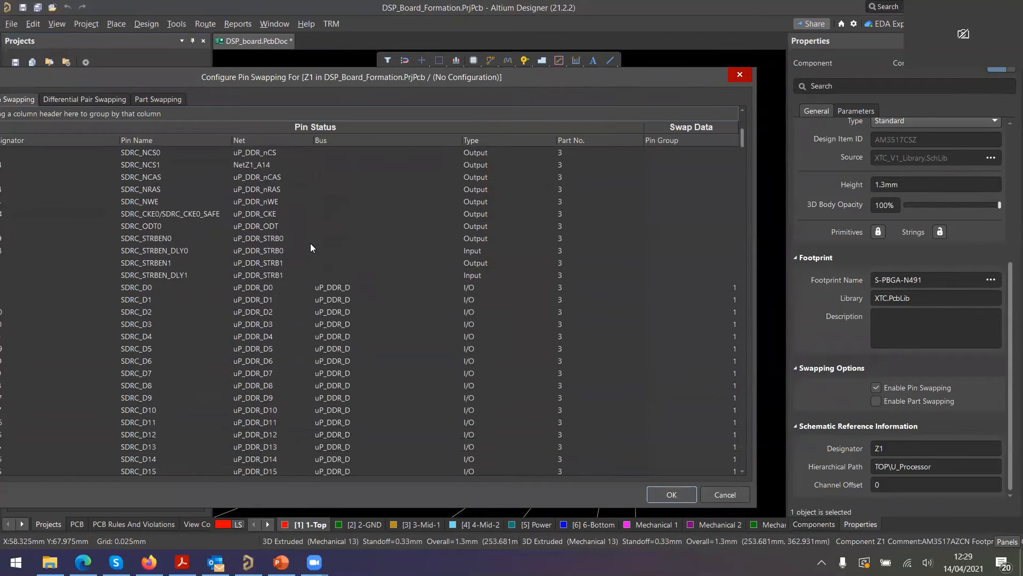
pyautogui.scroll(-4, 311, 247)
pyautogui.scroll(-1, 312, 247)
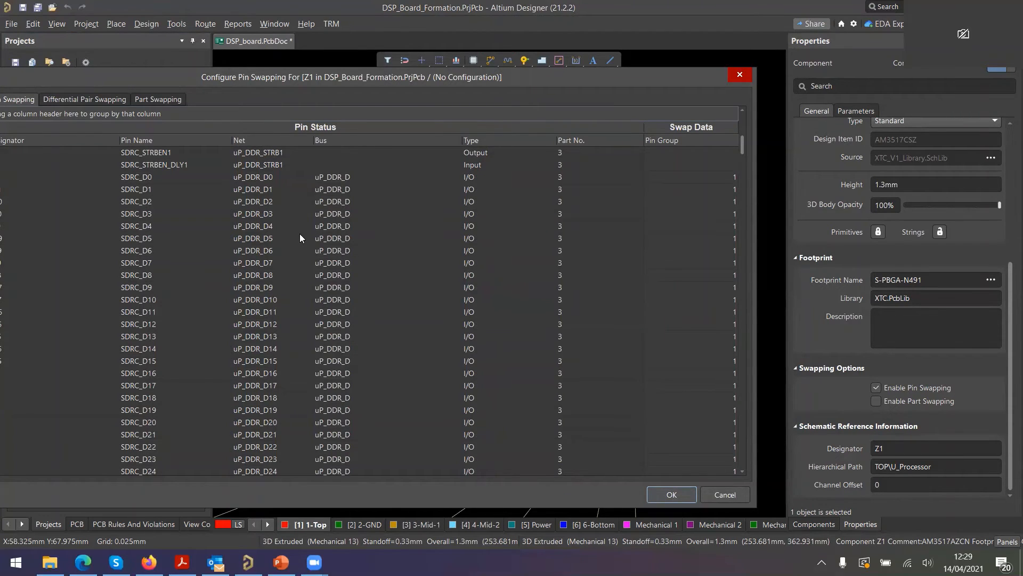
pyautogui.click(272, 178)
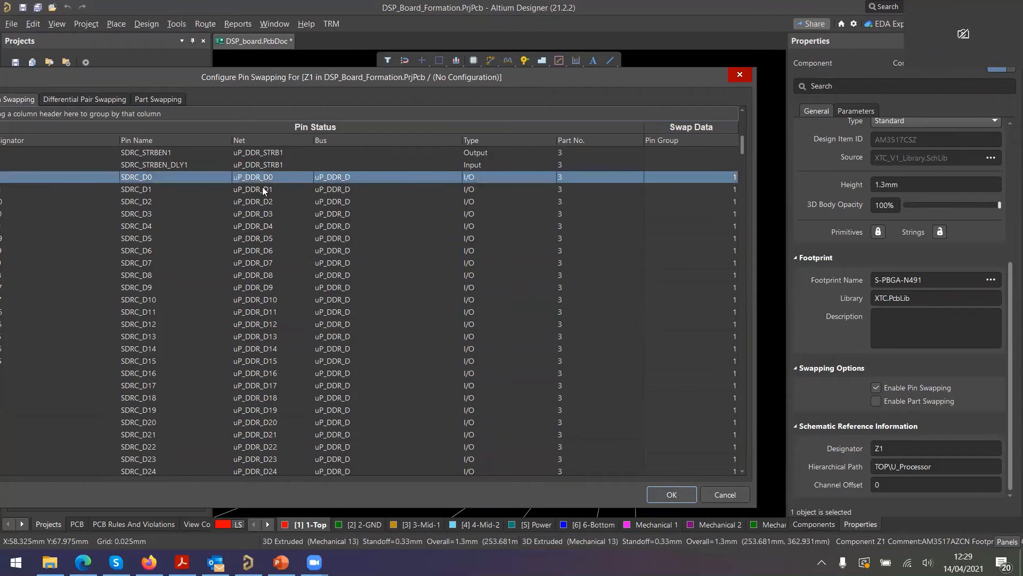
pyautogui.keyDown('shift'); pyautogui.click(271, 246); pyautogui.keyUp('shift')
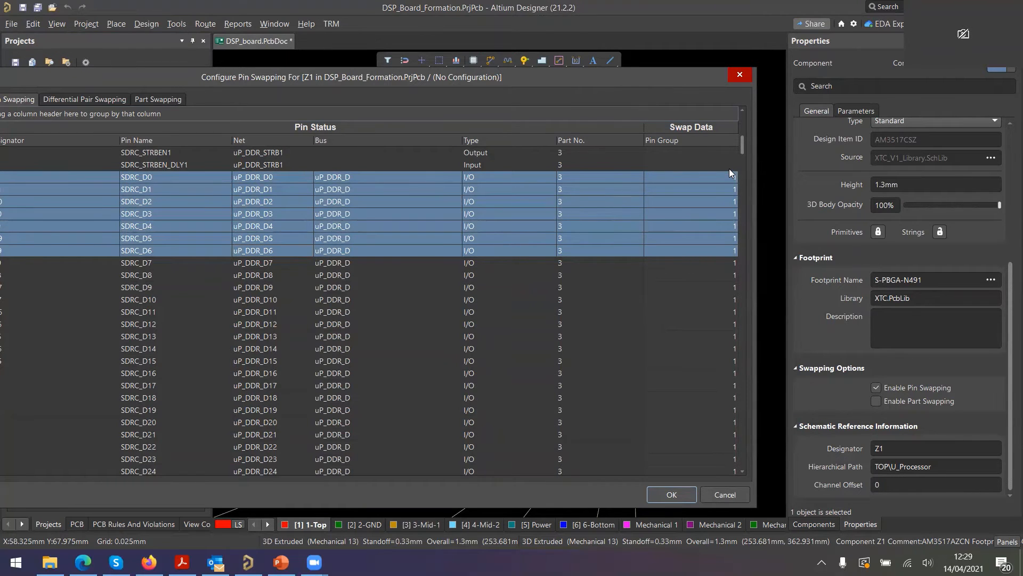
pyautogui.click(727, 493)
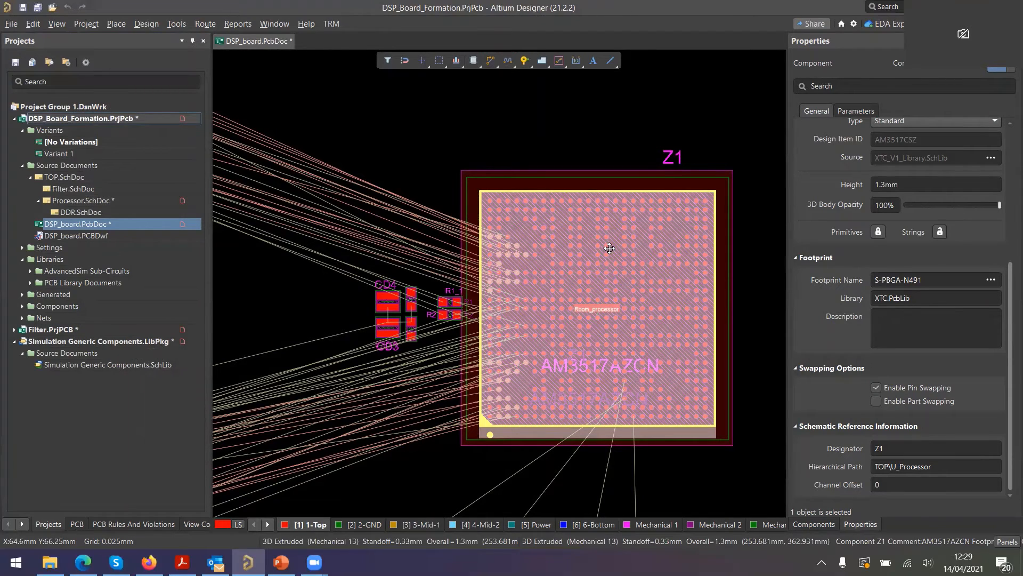
# Look through the pin and part swapping commands available for the board.
pyautogui.moveTo(459, 150); pyautogui.dragTo(501, 146, button='right')
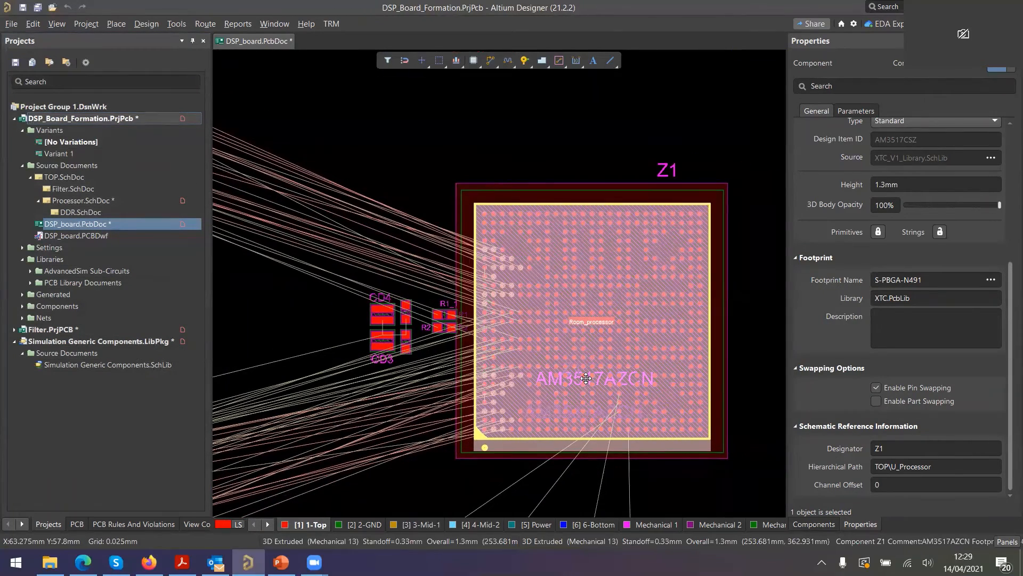
pyautogui.click(178, 25)
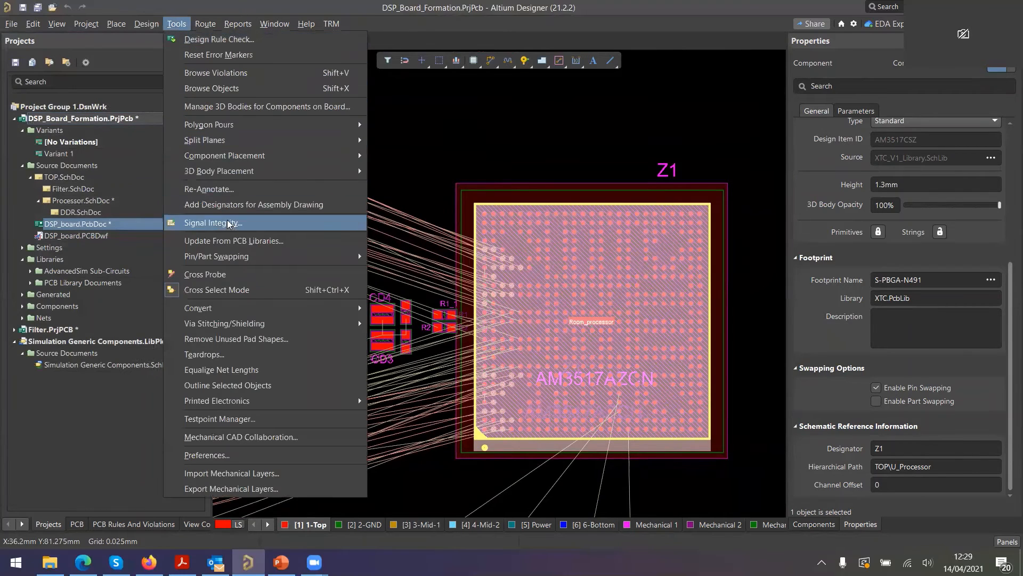
pyautogui.moveTo(252, 257)
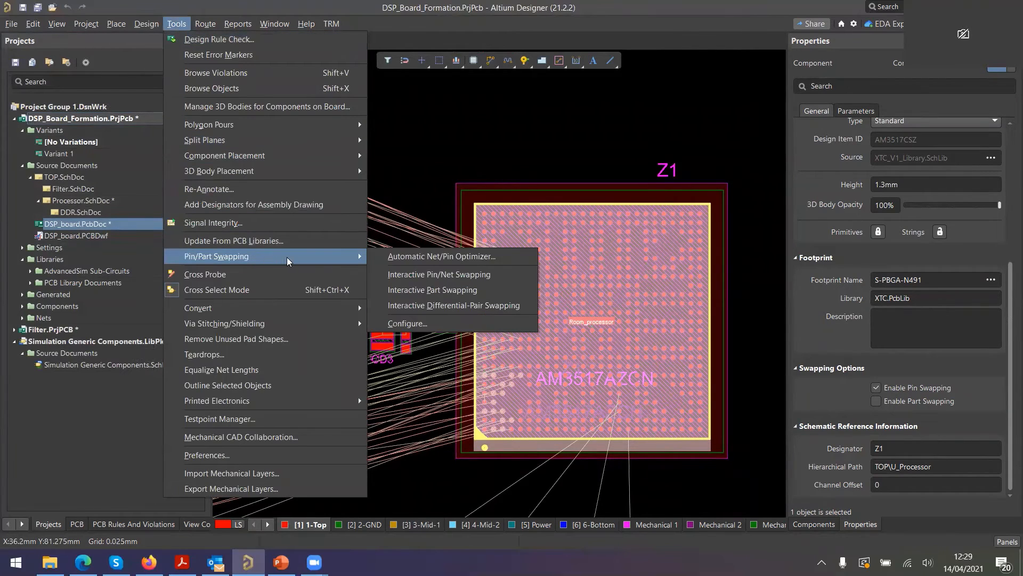
pyautogui.click(417, 281)
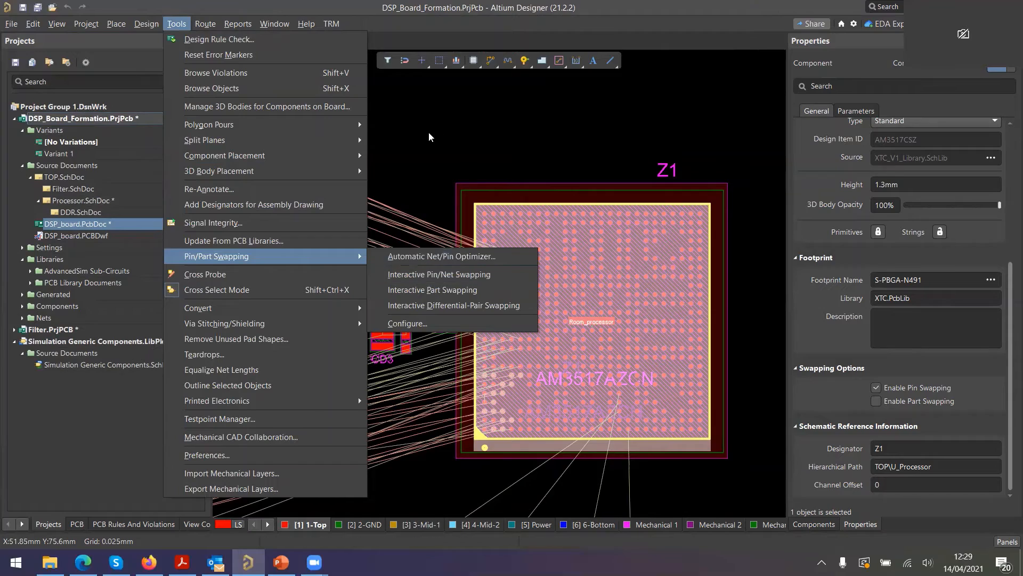
pyautogui.moveTo(409, 133); pyautogui.dragTo(507, 148, button='right')
pyautogui.keyDown('ctrl'); pyautogui.scroll(-3, 514, 169); pyautogui.keyUp('ctrl')
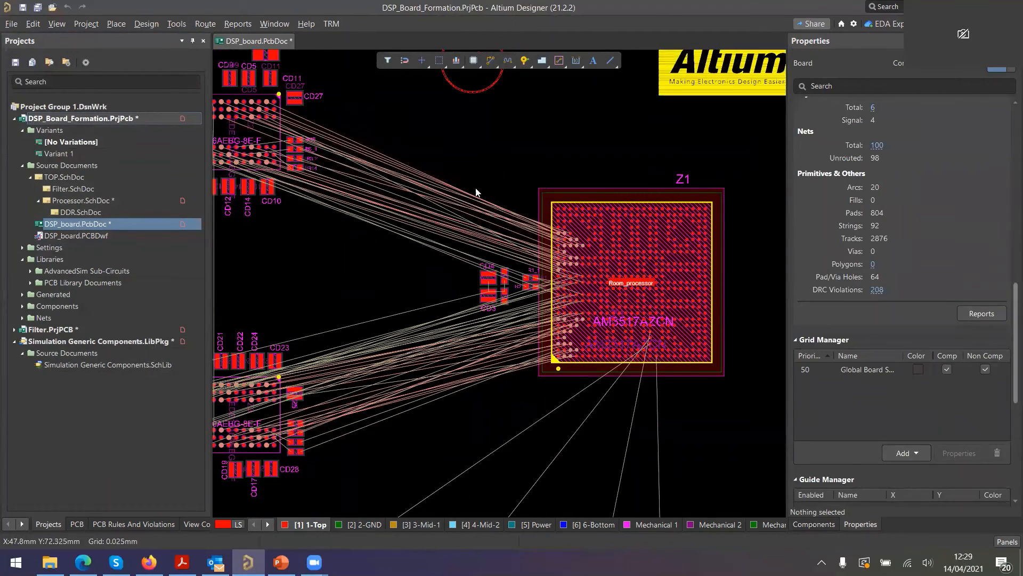
# Run the automatic net/pin optimizer on the board, continuing despite unmatched pins and including the iterative optimization.
pyautogui.click(176, 24)
pyautogui.moveTo(256, 256)
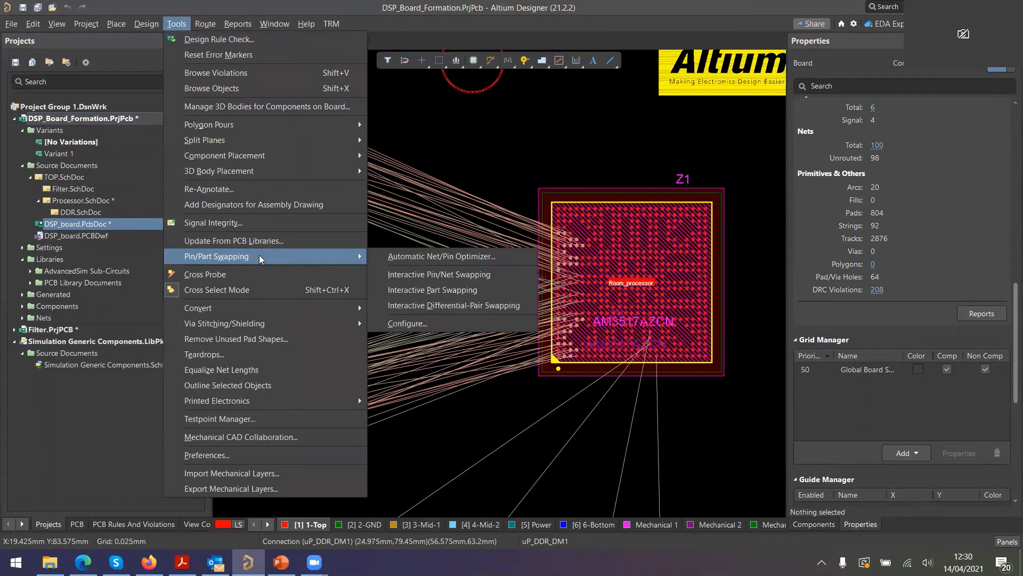
pyautogui.click(424, 256)
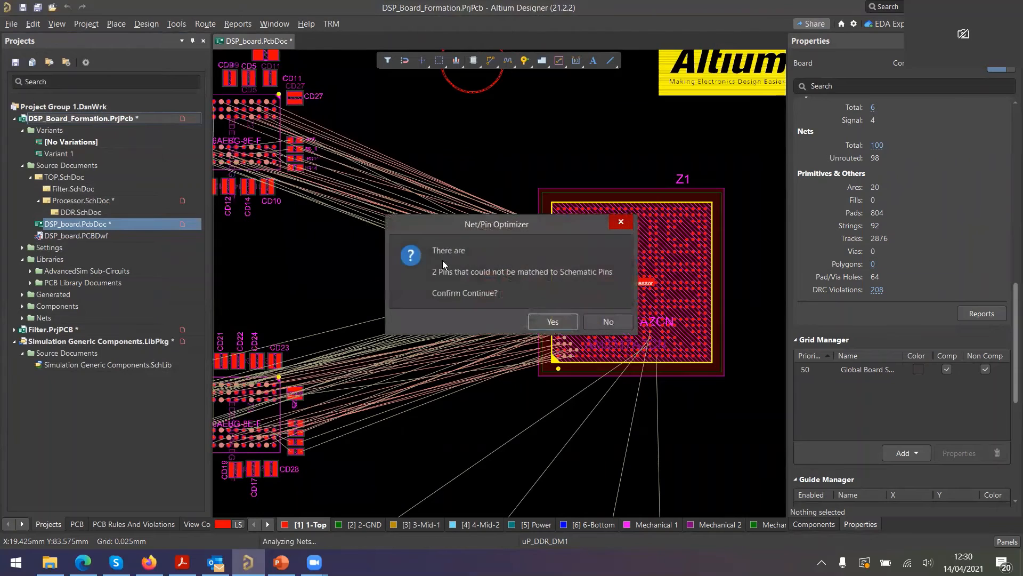
pyautogui.click(553, 323)
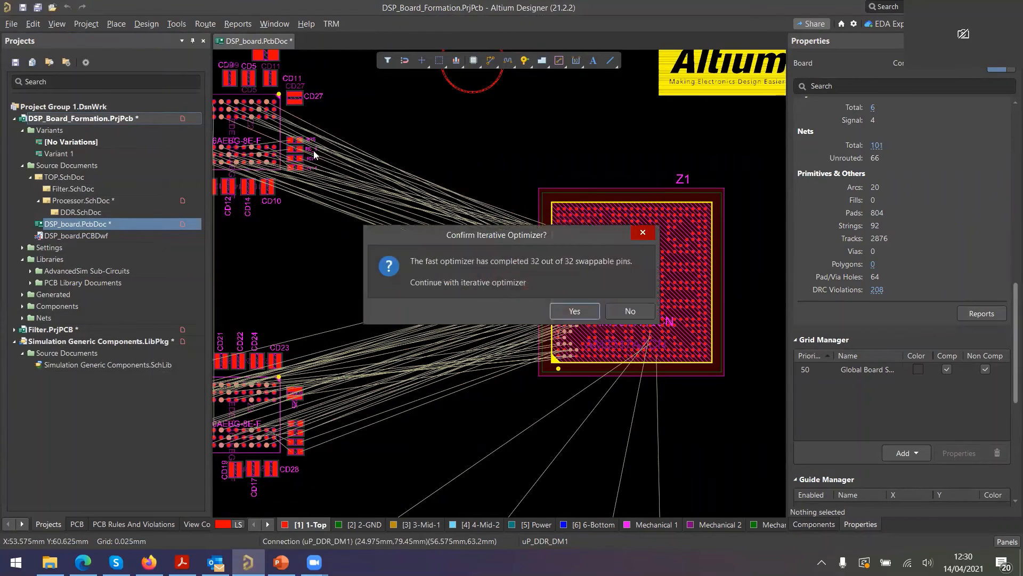
pyautogui.click(573, 312)
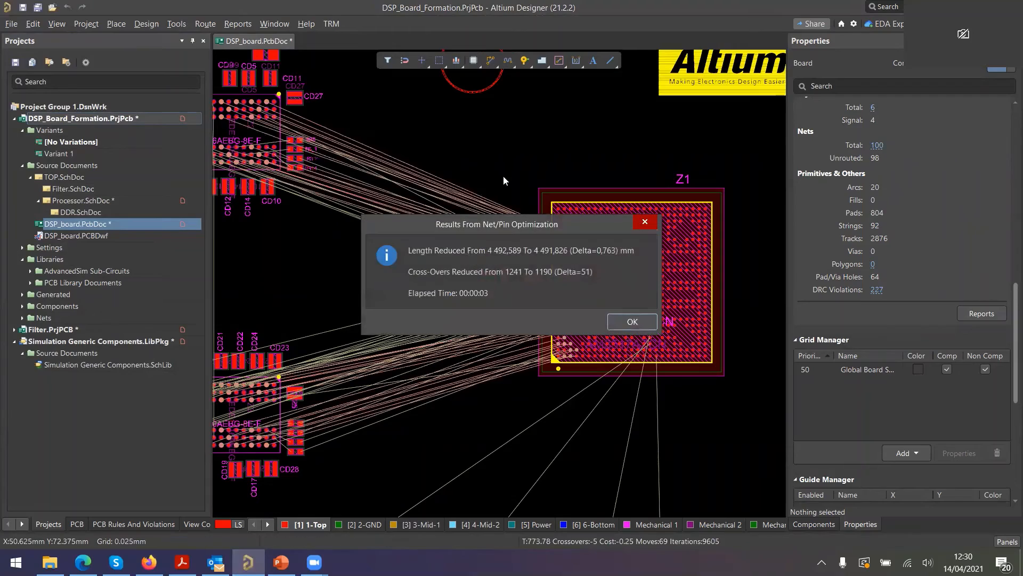
pyautogui.click(618, 323)
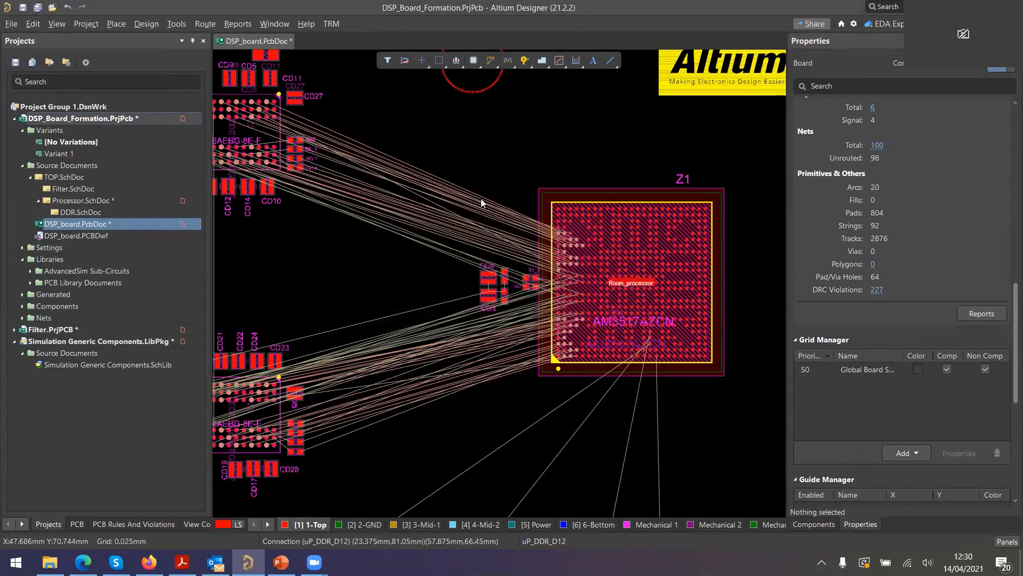
# Examine the optimized connection lines running from memories Z2 and Z3 to processor Z1.
pyautogui.keyDown('ctrl'); pyautogui.scroll(1, 477, 201); pyautogui.keyUp('ctrl')
pyautogui.moveTo(476, 184); pyautogui.dragTo(591, 219, button='right')
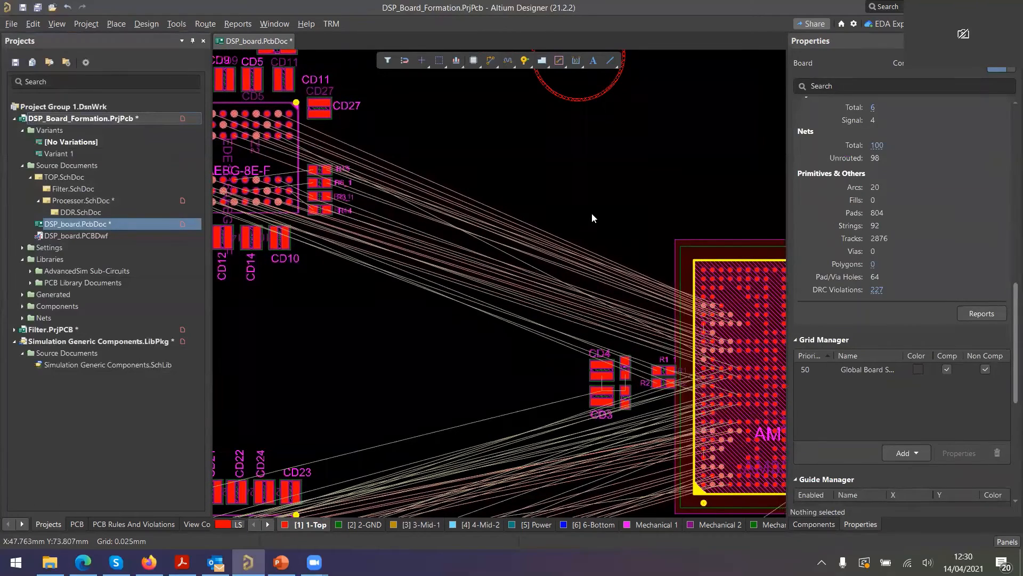
pyautogui.keyDown('ctrl'); pyautogui.scroll(-2, 592, 214); pyautogui.keyUp('ctrl')
pyautogui.keyDown('ctrl'); pyautogui.scroll(1, 592, 213); pyautogui.keyUp('ctrl')
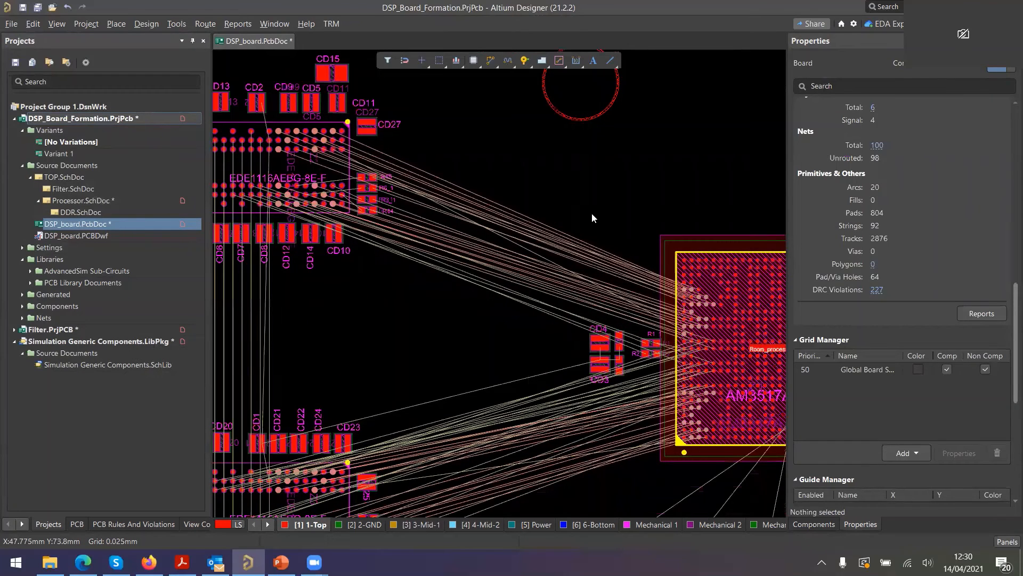
pyautogui.moveTo(595, 212); pyautogui.dragTo(553, 220, button='right')
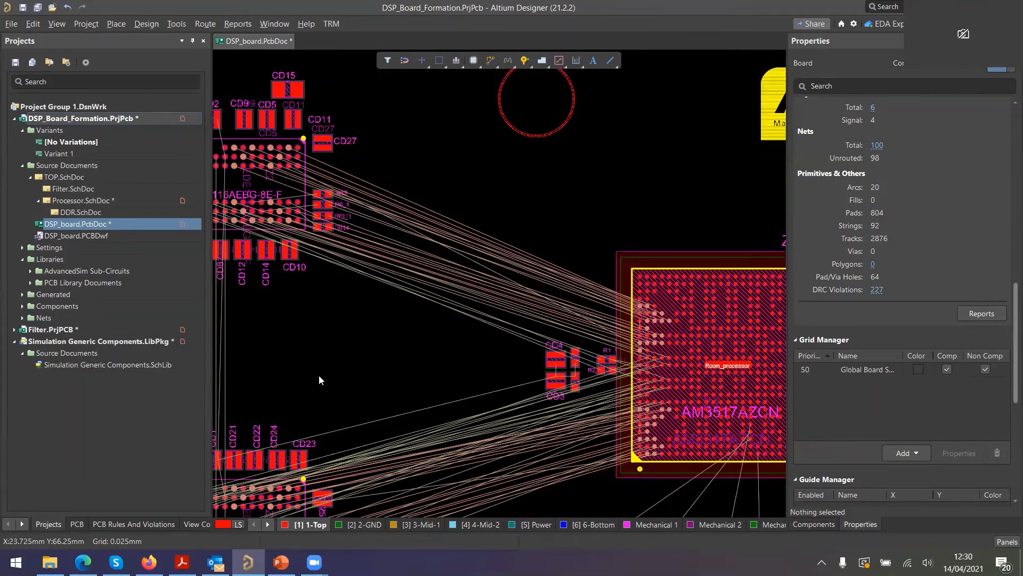
pyautogui.keyDown('ctrl'); pyautogui.scroll(-2, 491, 165); pyautogui.keyUp('ctrl')
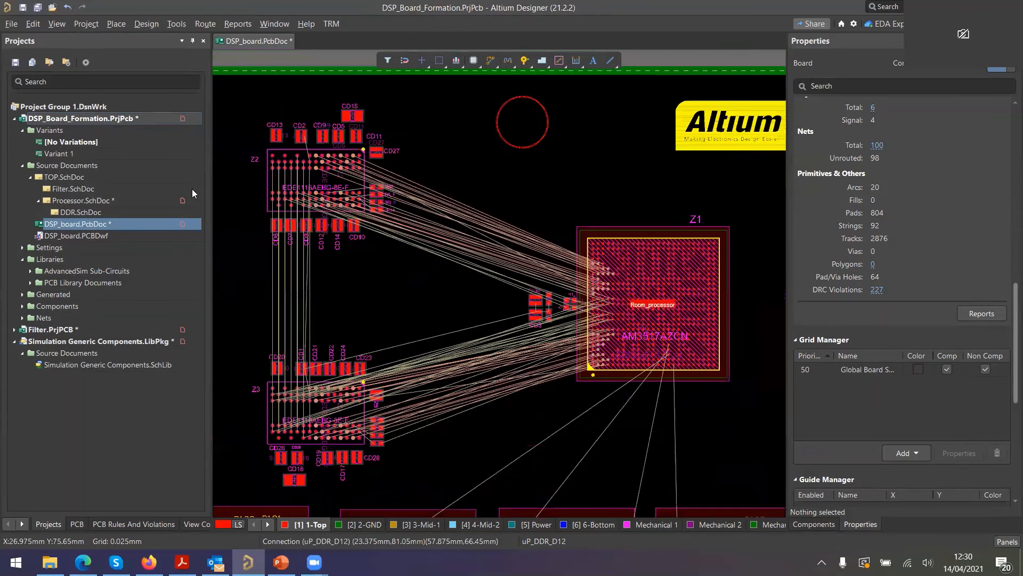
# Create a Draftsman document from the Default template for DSP_board.PcbDoc in the project DSP_Board_Formation.PrjPcb.
pyautogui.click(11, 23)
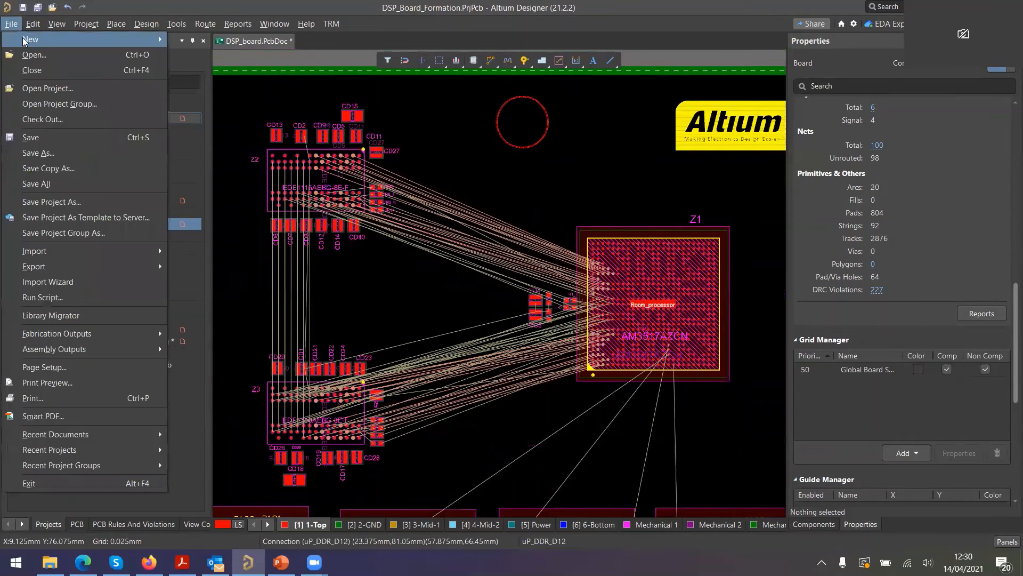
pyautogui.moveTo(85, 45)
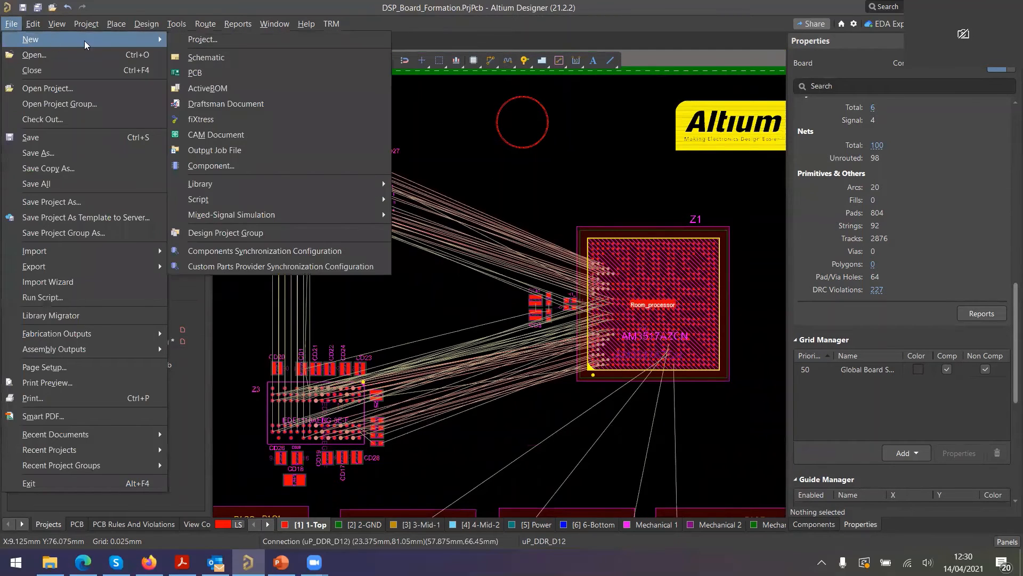
pyautogui.click(247, 105)
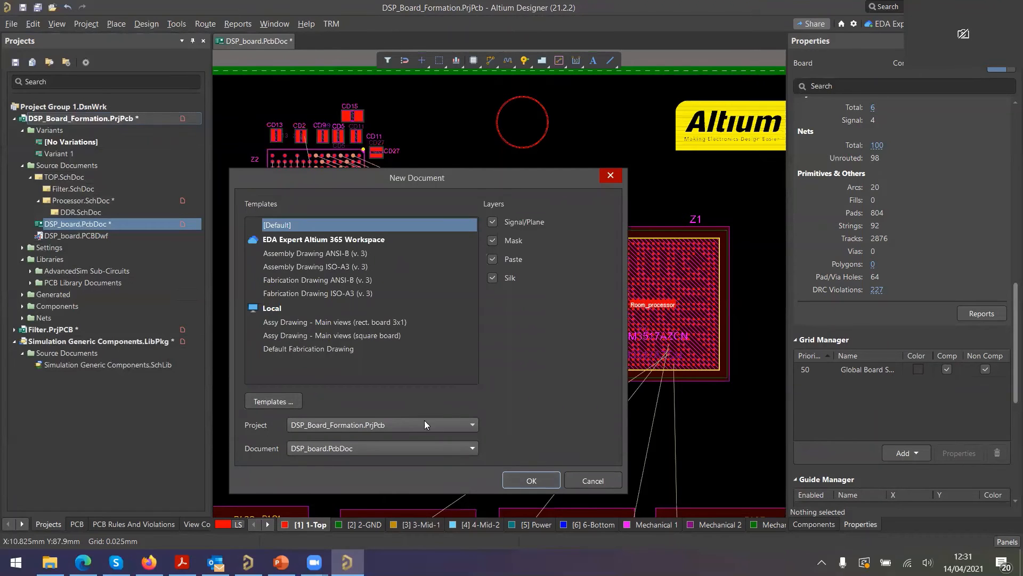
pyautogui.click(527, 480)
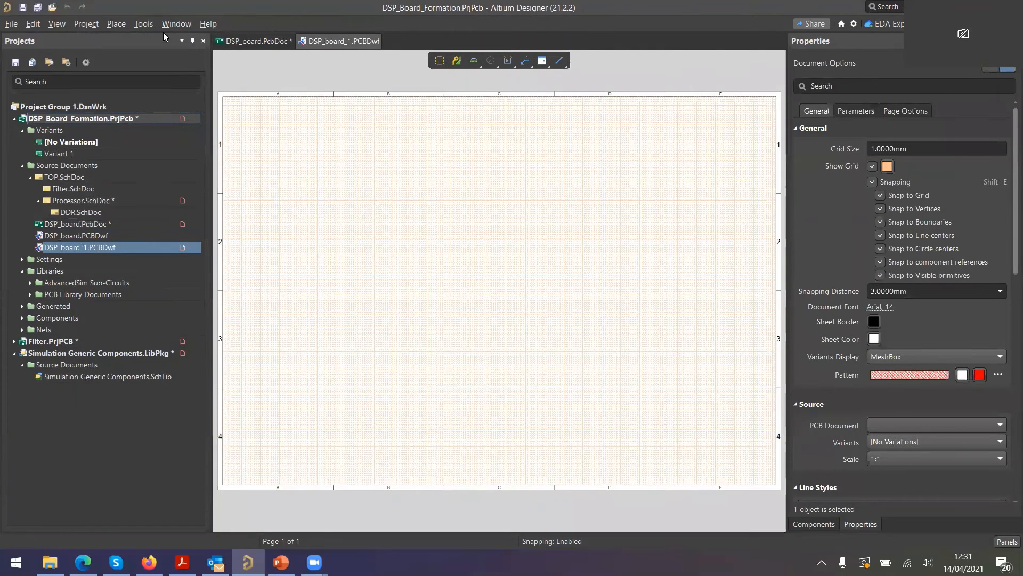
# Place a Board Realistic View of DSP_board near the middle of the drawing sheet.
pyautogui.click(116, 23)
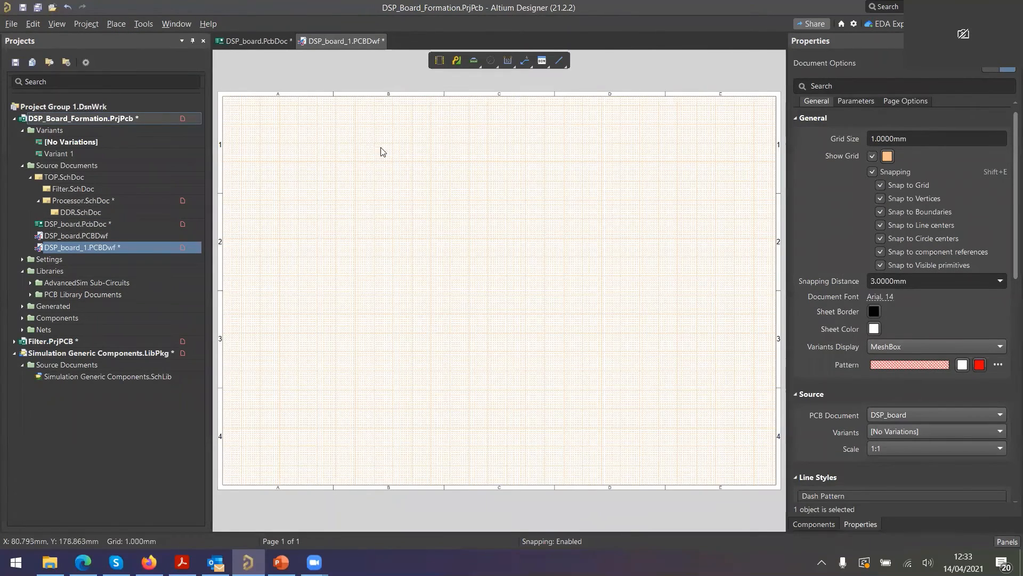
pyautogui.click(116, 23)
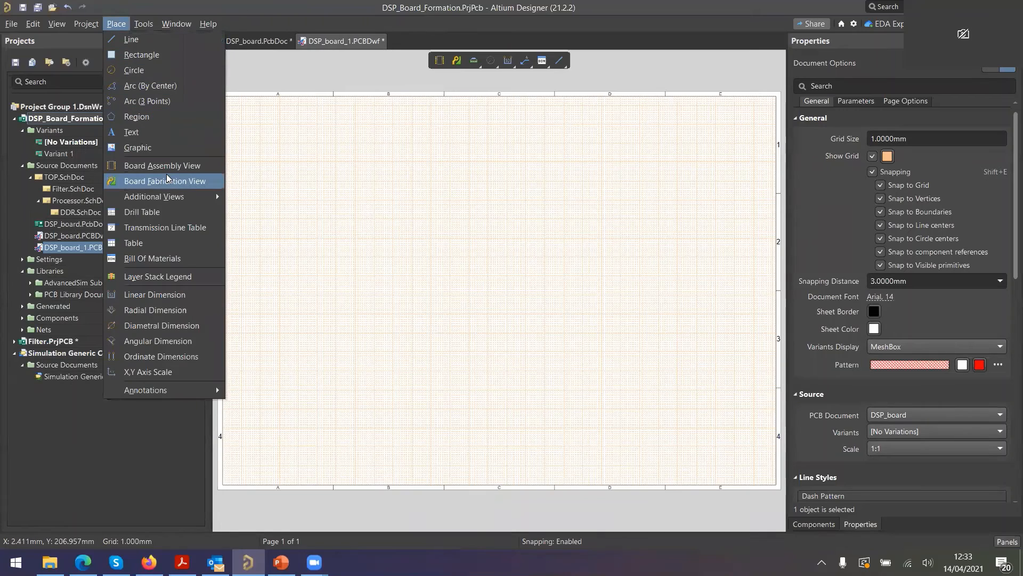
pyautogui.moveTo(216, 199)
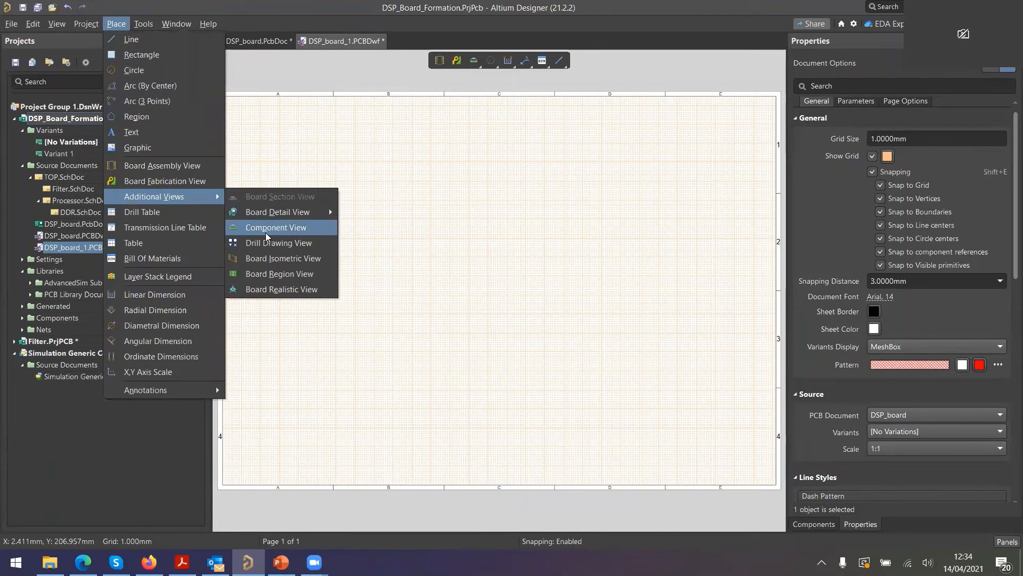
pyautogui.click(288, 290)
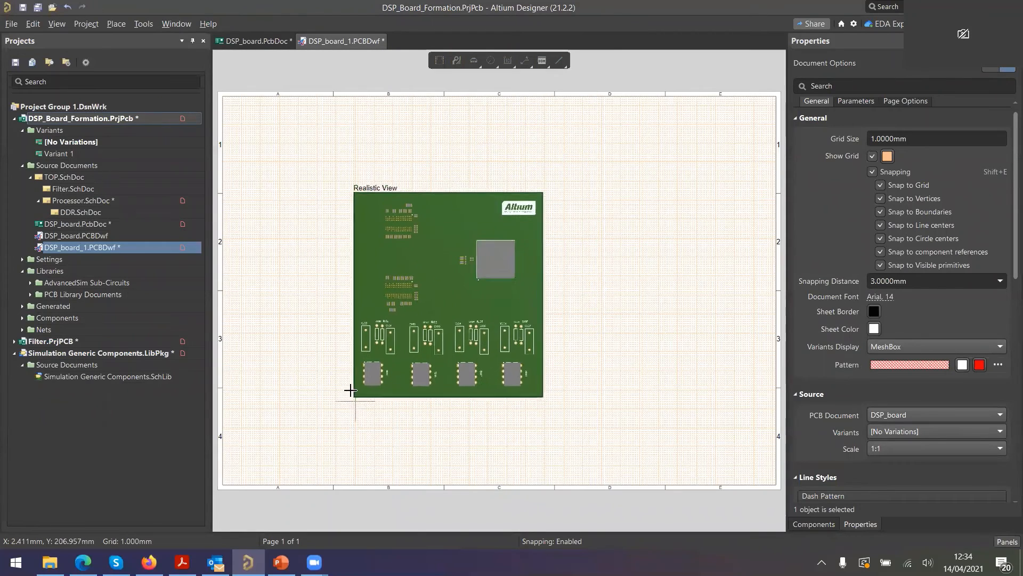
pyautogui.click(350, 389)
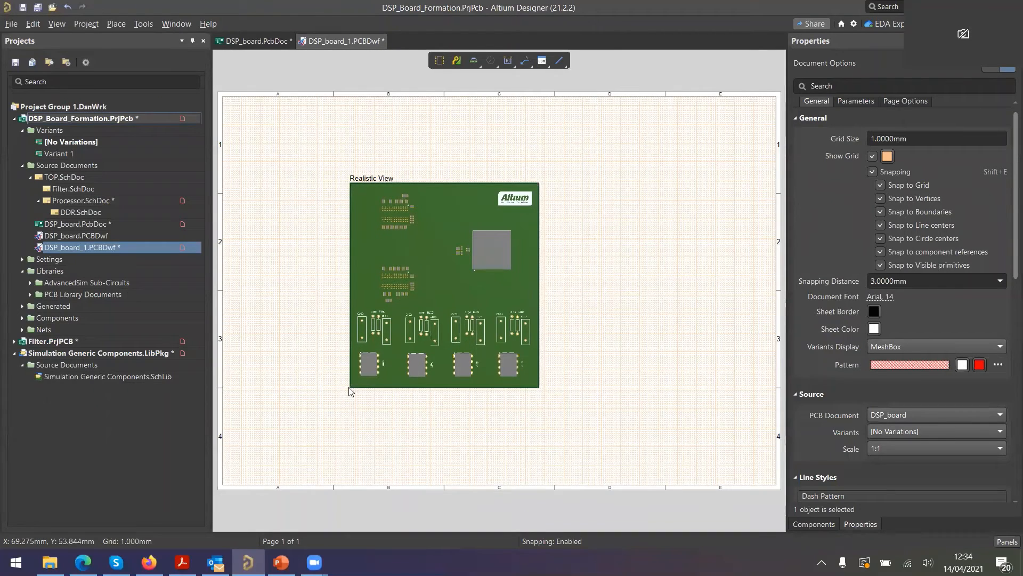
# Tilt the 3D board in DSP_board.PcbDoc, set the realistic view to Custom, and apply the current camera position to it.
pyautogui.click(259, 41)
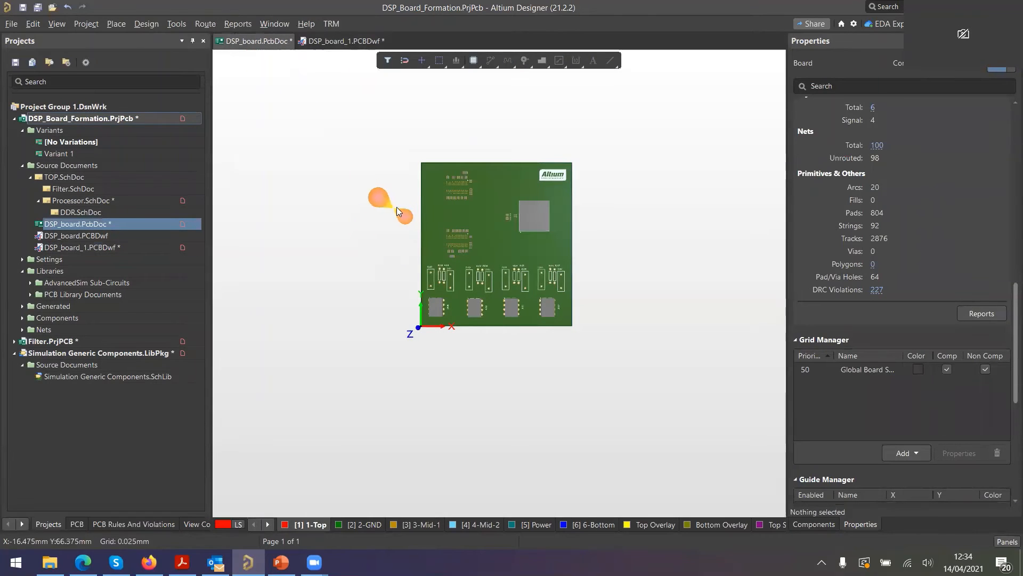
pyautogui.keyDown('shift'); pyautogui.moveTo(392, 274); pyautogui.dragTo(509, 95, button='right'); pyautogui.keyUp('shift')
pyautogui.keyDown('ctrl'); pyautogui.scroll(3, 437, 287); pyautogui.keyUp('ctrl')
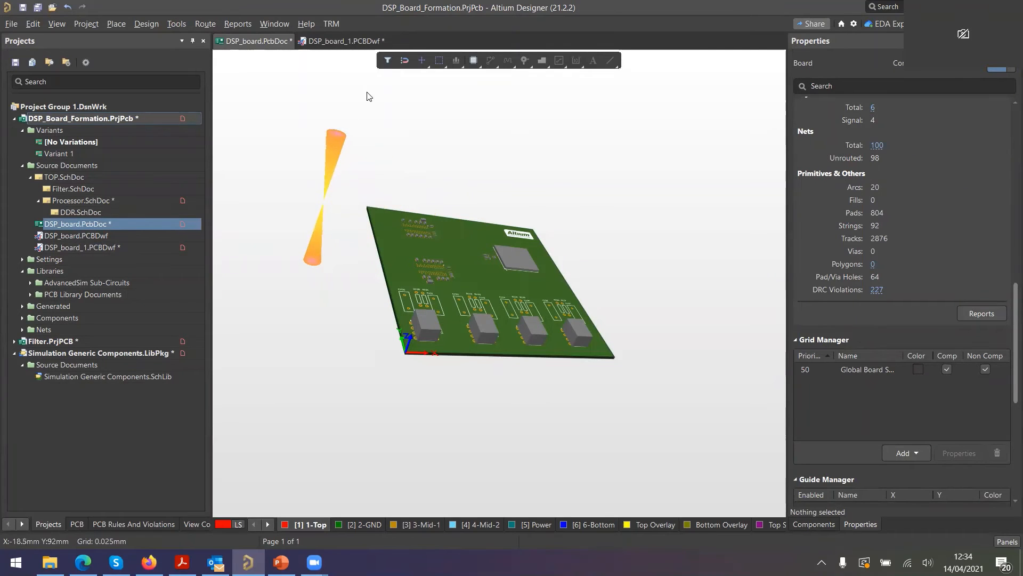
pyautogui.click(345, 42)
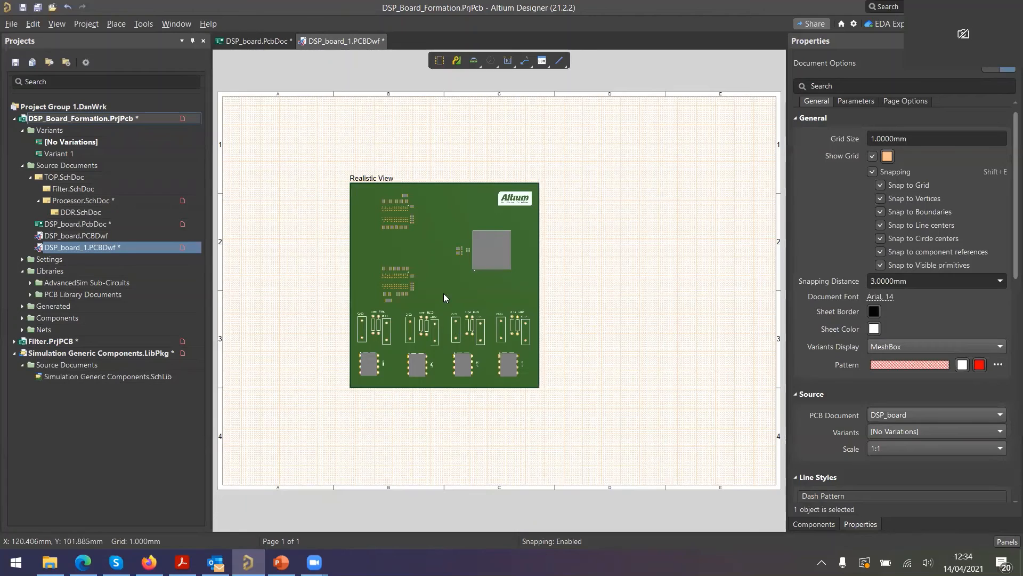
pyautogui.click(437, 273)
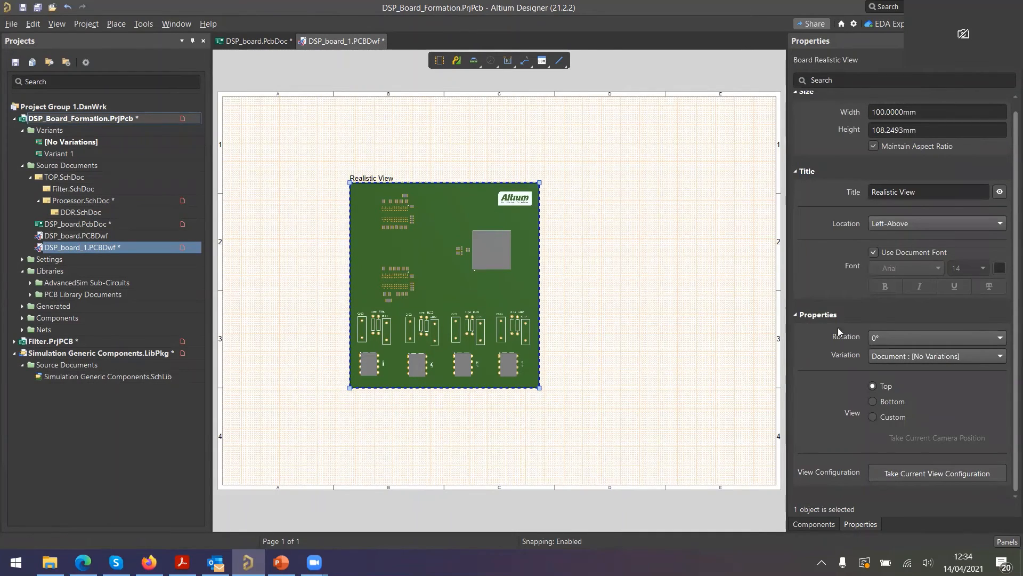
pyautogui.click(876, 417)
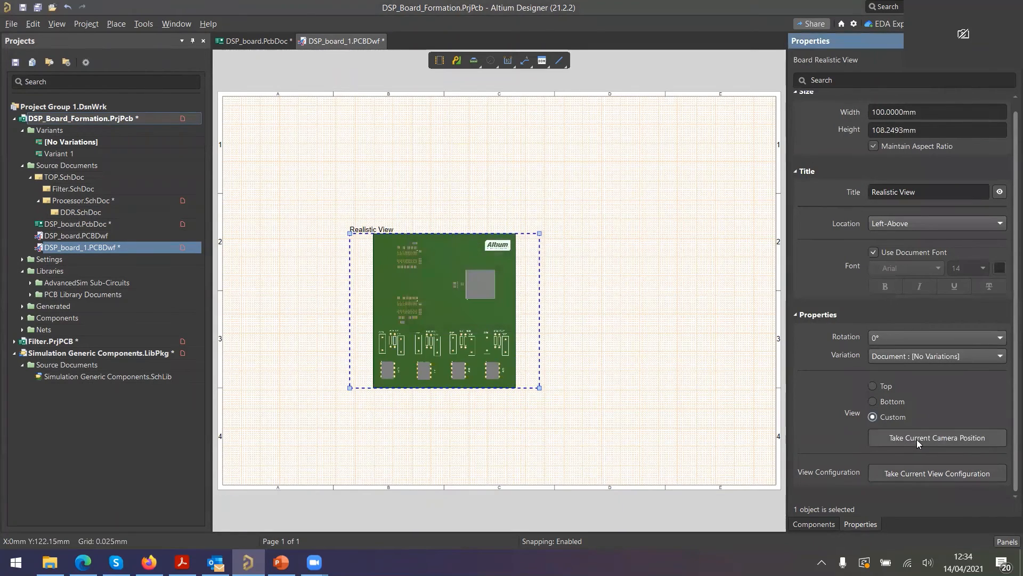
pyautogui.click(920, 441)
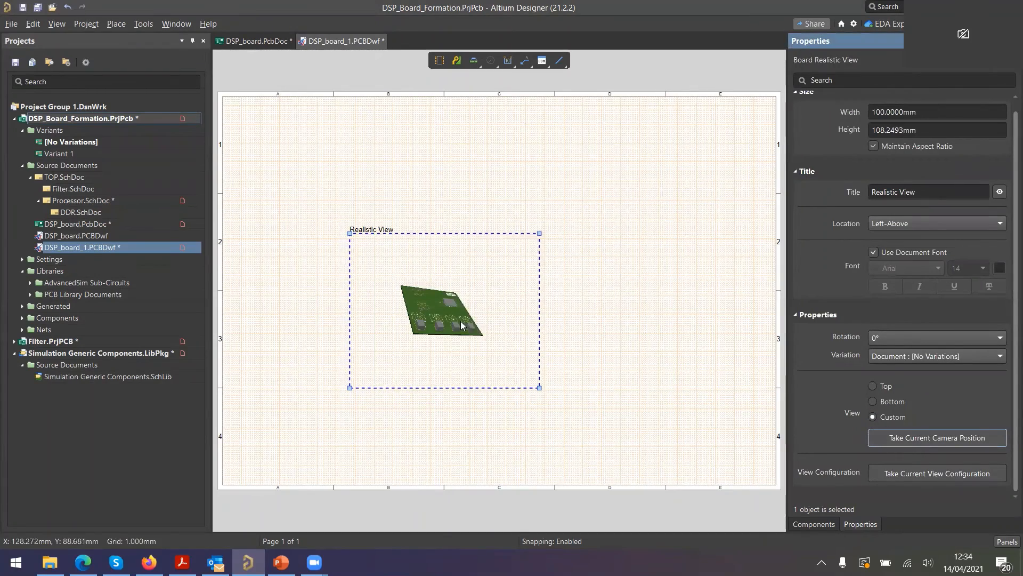
pyautogui.keyDown('ctrl'); pyautogui.scroll(5, 460, 321); pyautogui.keyUp('ctrl')
pyautogui.moveTo(483, 270); pyautogui.dragTo(556, 273, button='right')
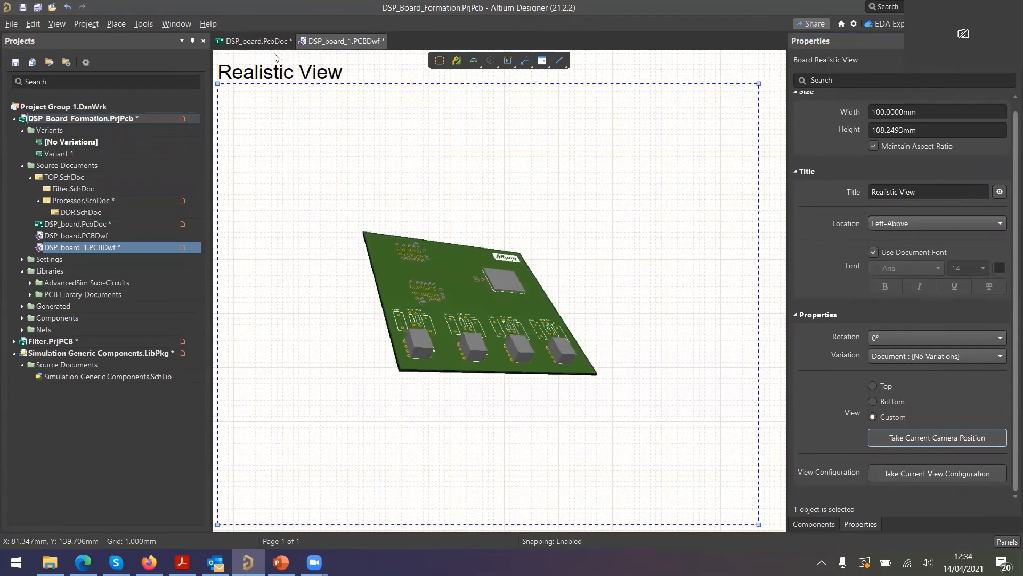
# Turn the 3D board to a closer diagonal perspective in DSP_board.PcbDoc and update the realistic view with that camera position.
pyautogui.click(257, 41)
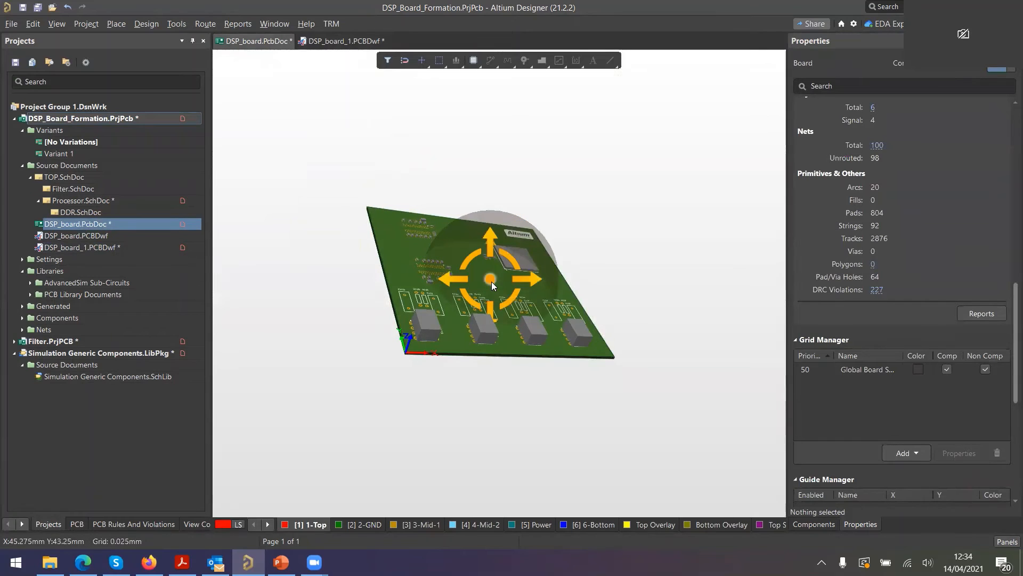
pyautogui.keyDown('shift'); pyautogui.moveTo(490, 281); pyautogui.dragTo(339, 292, button='right'); pyautogui.keyUp('shift')
pyautogui.moveTo(448, 302)
pyautogui.keyDown('shift'); pyautogui.mouseDown(button='right')
pyautogui.moveTo(455, 288)
pyautogui.moveTo(481, 286)
pyautogui.moveTo(503, 299)
pyautogui.mouseUp(button='right'); pyautogui.keyUp('shift')
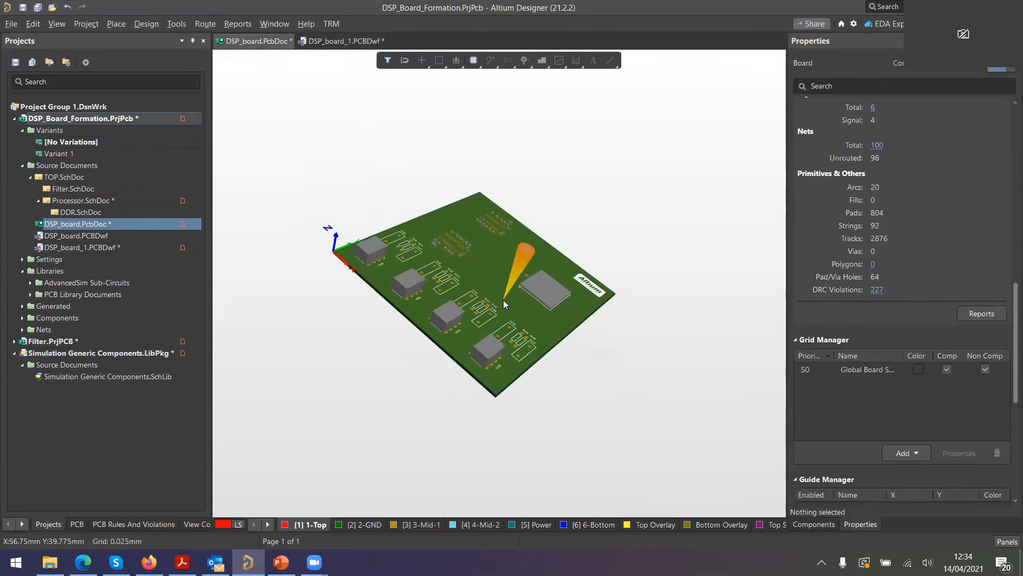
pyautogui.keyDown('ctrl'); pyautogui.scroll(3, 501, 296); pyautogui.keyUp('ctrl')
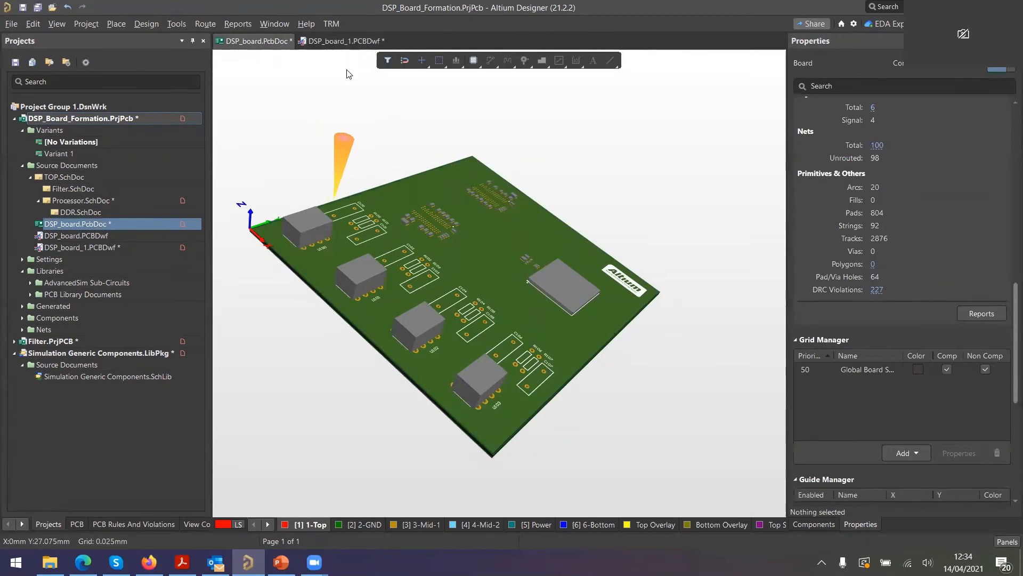
pyautogui.click(343, 41)
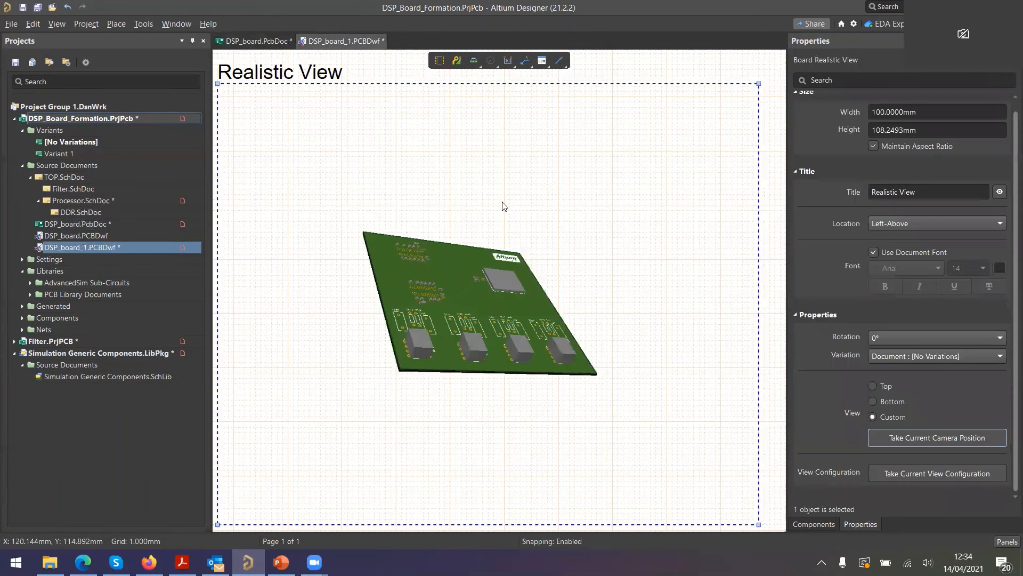
pyautogui.click(901, 439)
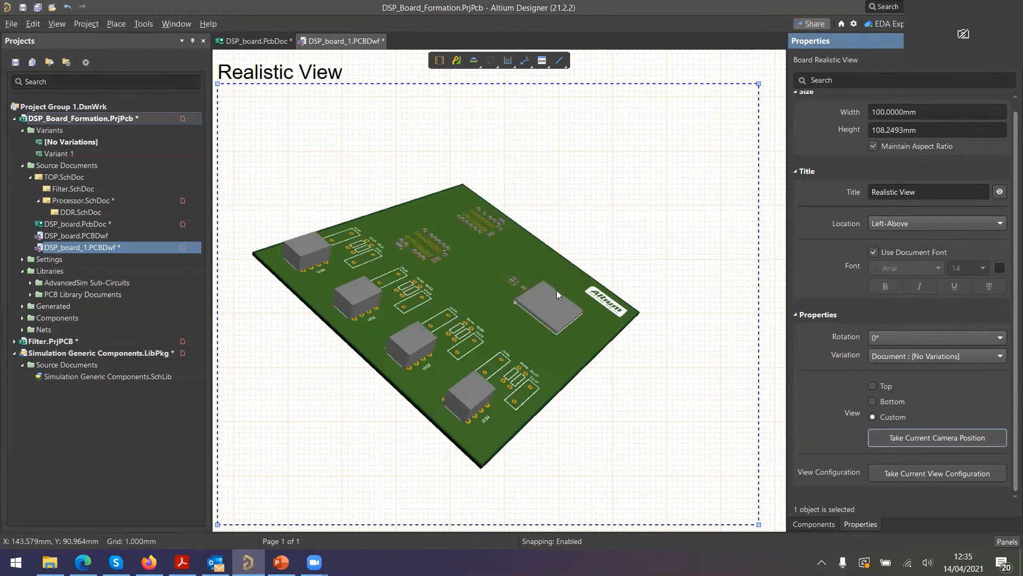
pyautogui.keyDown('ctrl'); pyautogui.scroll(-2, 423, 239); pyautogui.keyUp('ctrl')
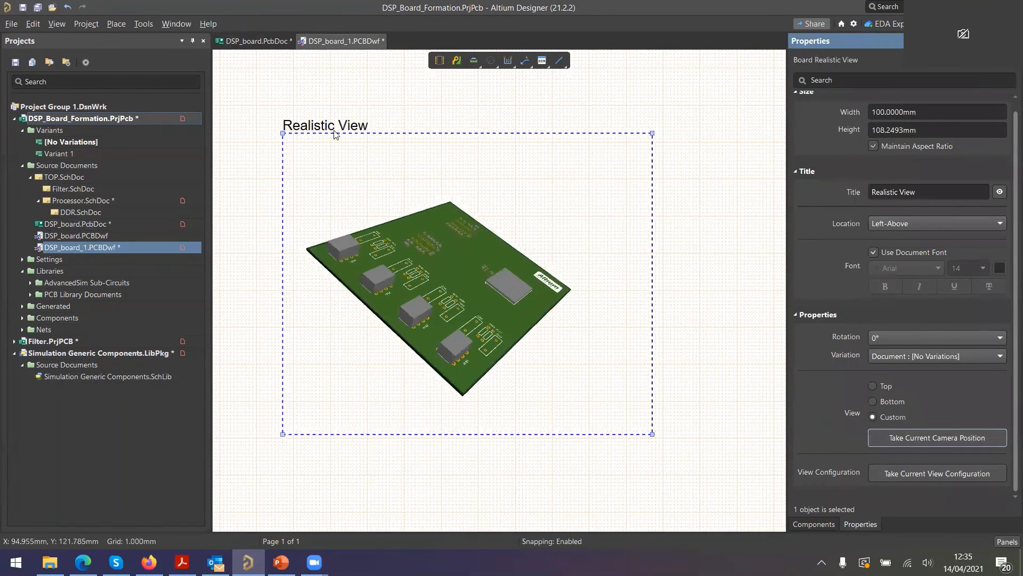
pyautogui.click(257, 45)
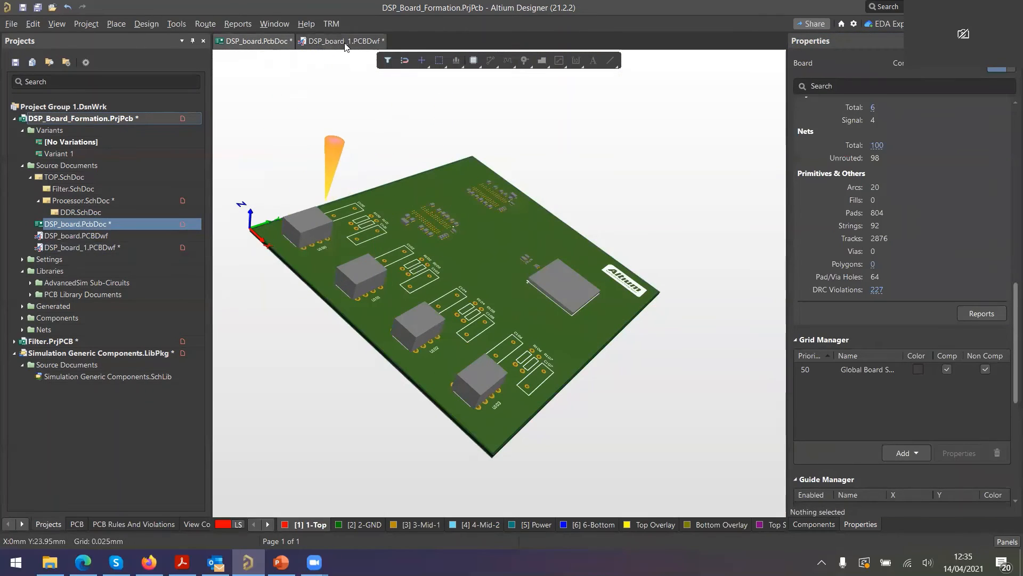
pyautogui.click(345, 45)
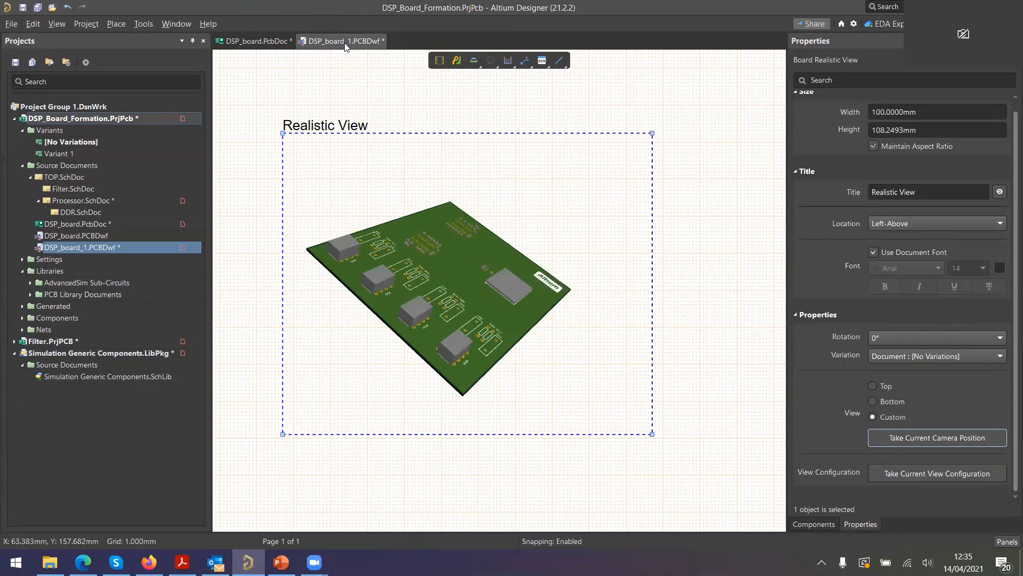
pyautogui.click(116, 24)
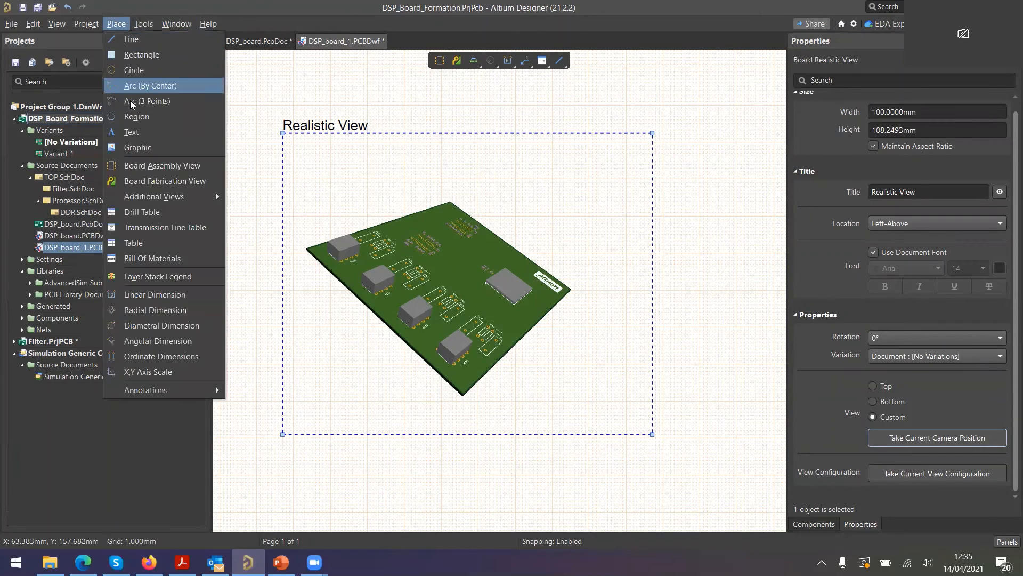
pyautogui.moveTo(186, 196)
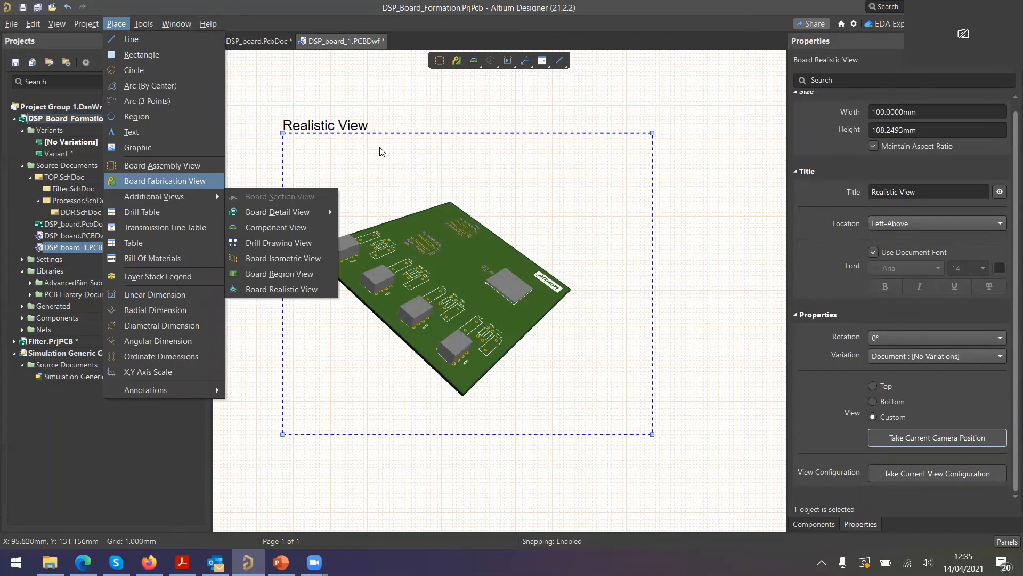
pyautogui.click(392, 153)
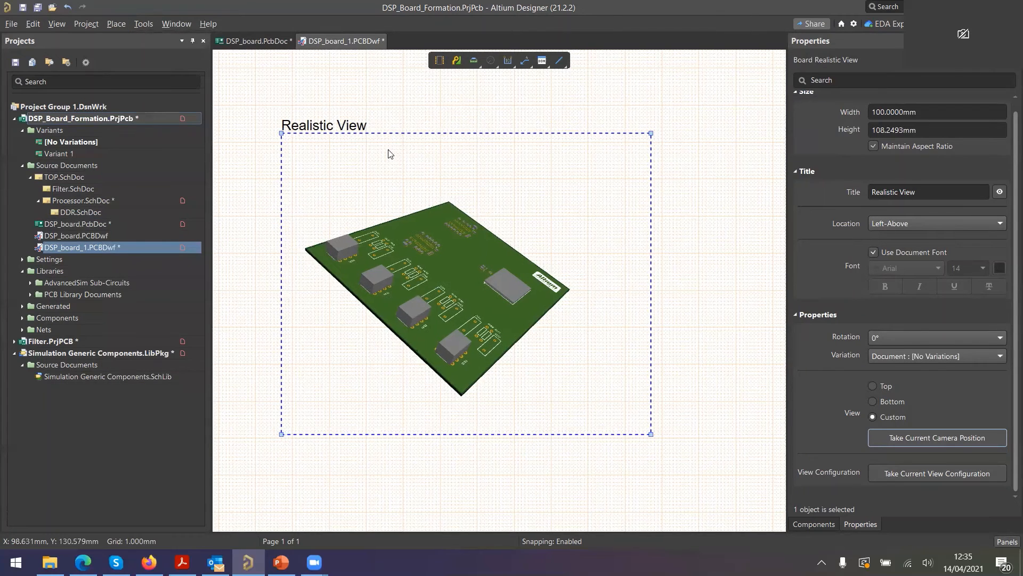
# Close DSP_board_1.PCBDwf without saving its changes.
pyautogui.rightClick(339, 48)
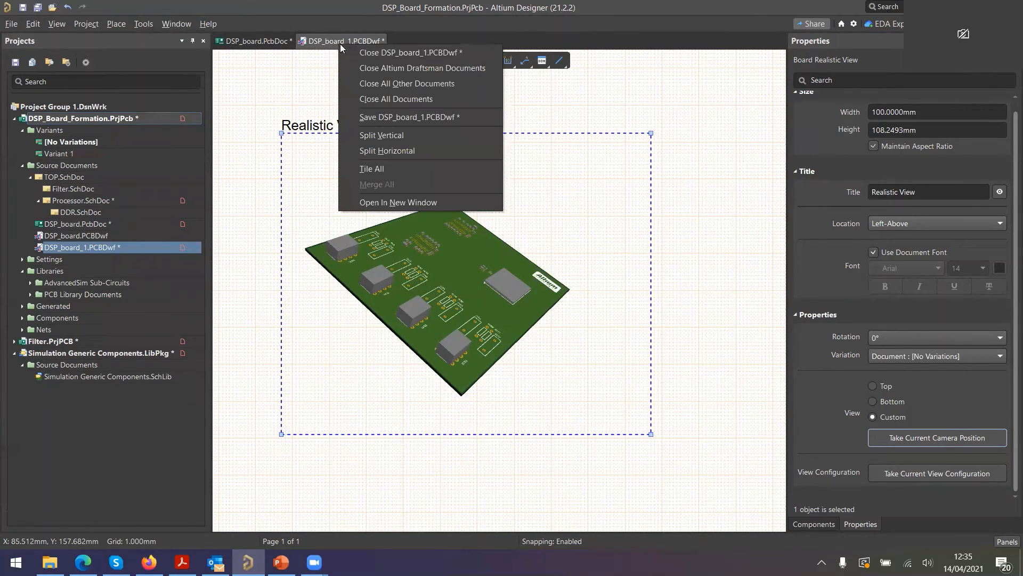
pyautogui.click(368, 54)
pyautogui.click(544, 306)
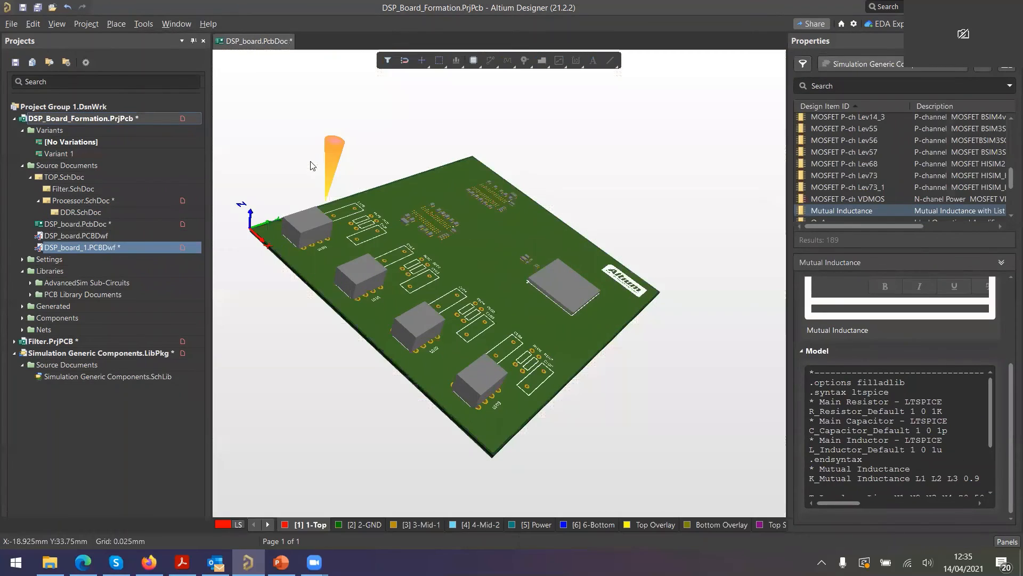
# Add a Draftsman document to DSP_Board_Formation.PrjPcb for DSP_board.PcbDoc using the local template Assy Drawing - Main views (rect. board 3x1).
pyautogui.rightClick(144, 116)
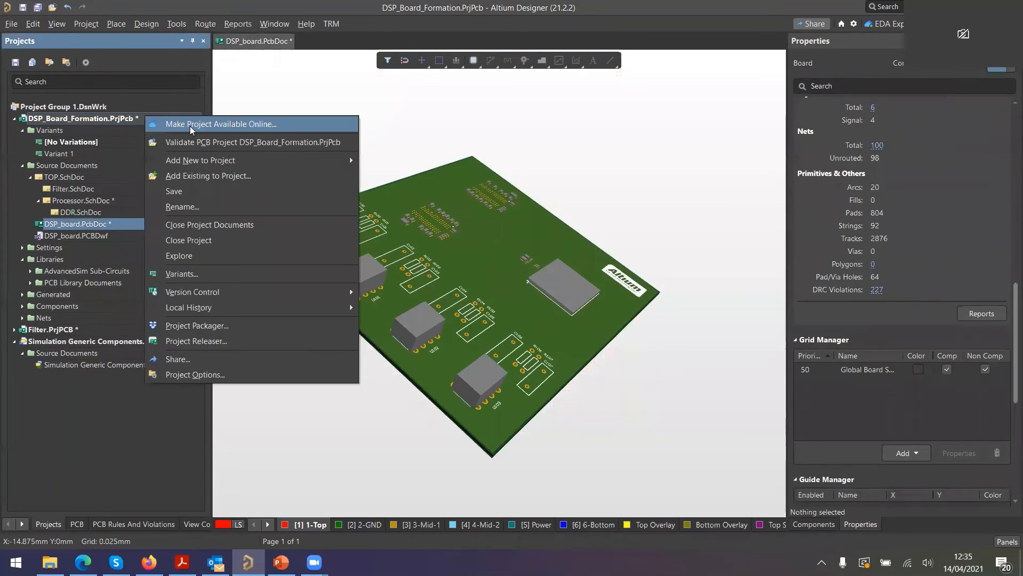
pyautogui.moveTo(222, 162)
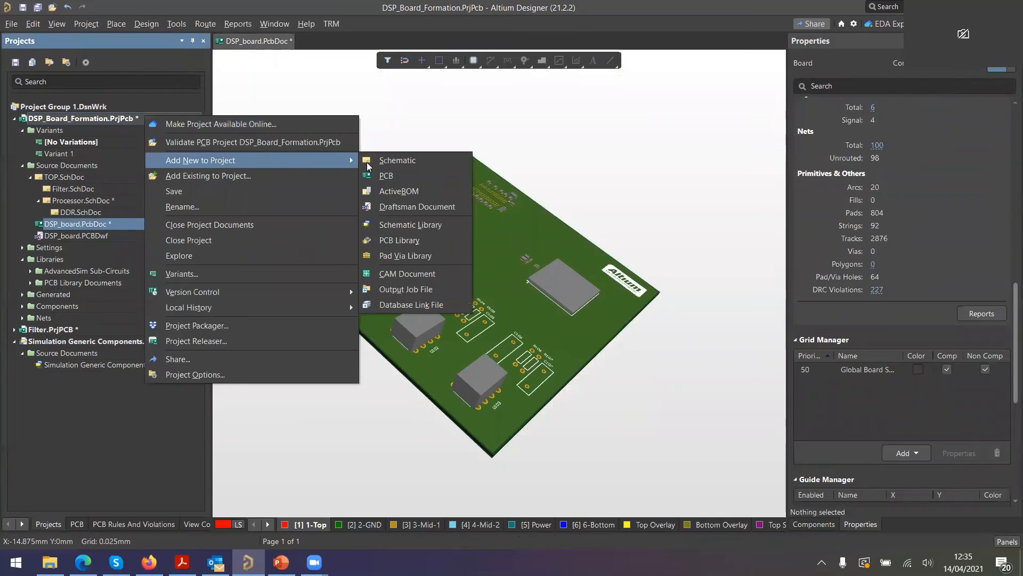
pyautogui.click(426, 207)
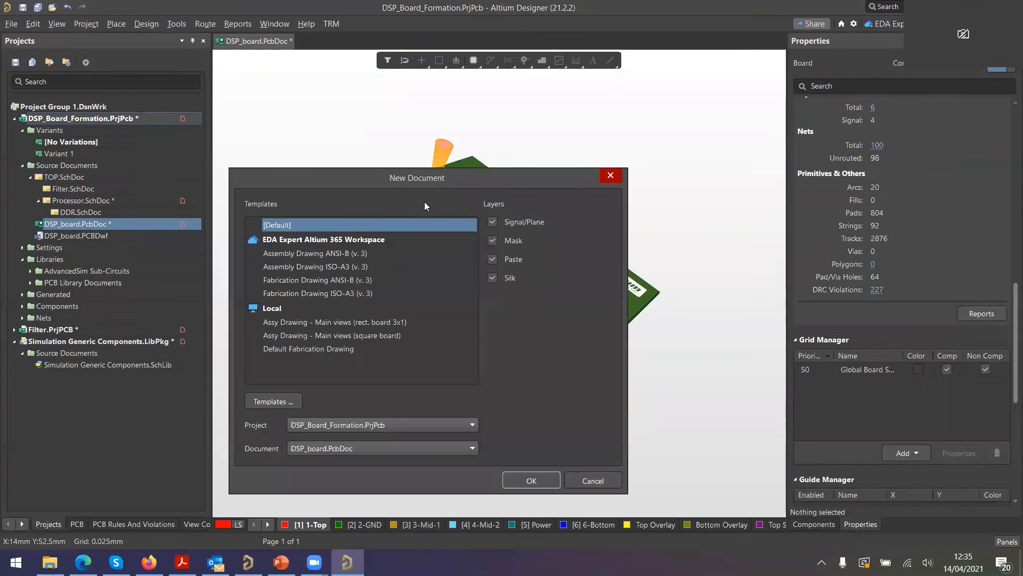
pyautogui.moveTo(424, 171); pyautogui.dragTo(455, 111)
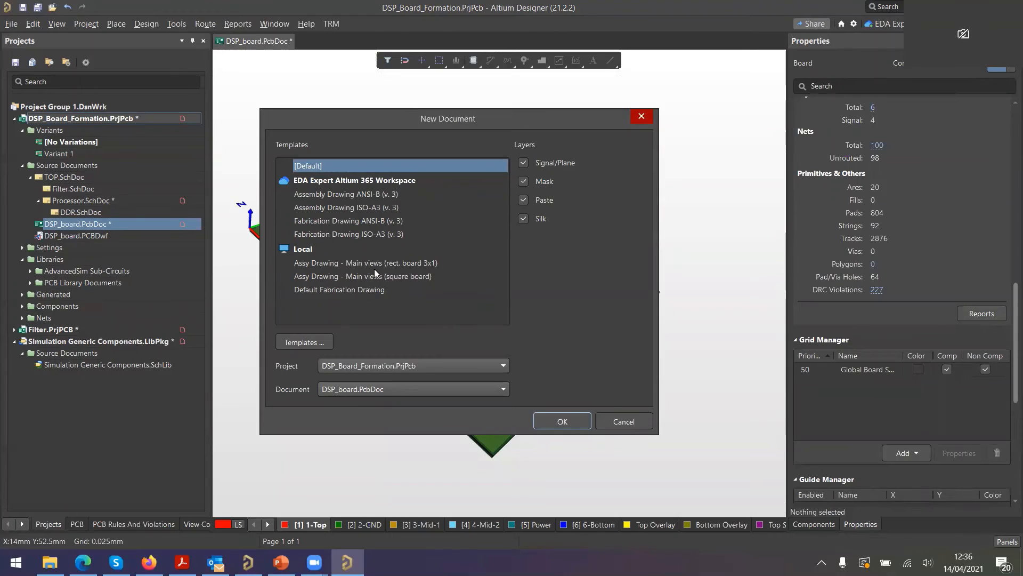
pyautogui.click(340, 263)
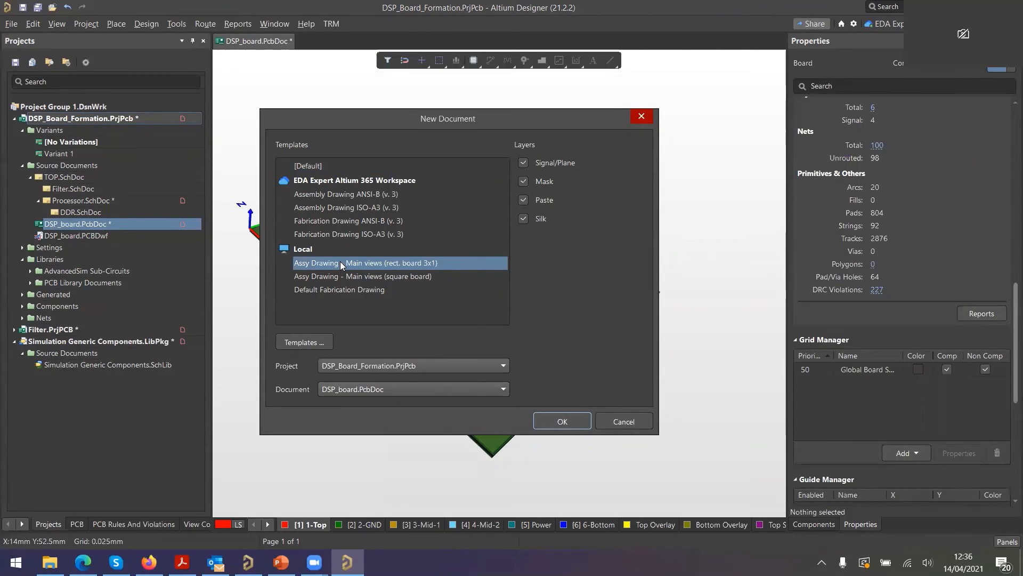
pyautogui.click(564, 417)
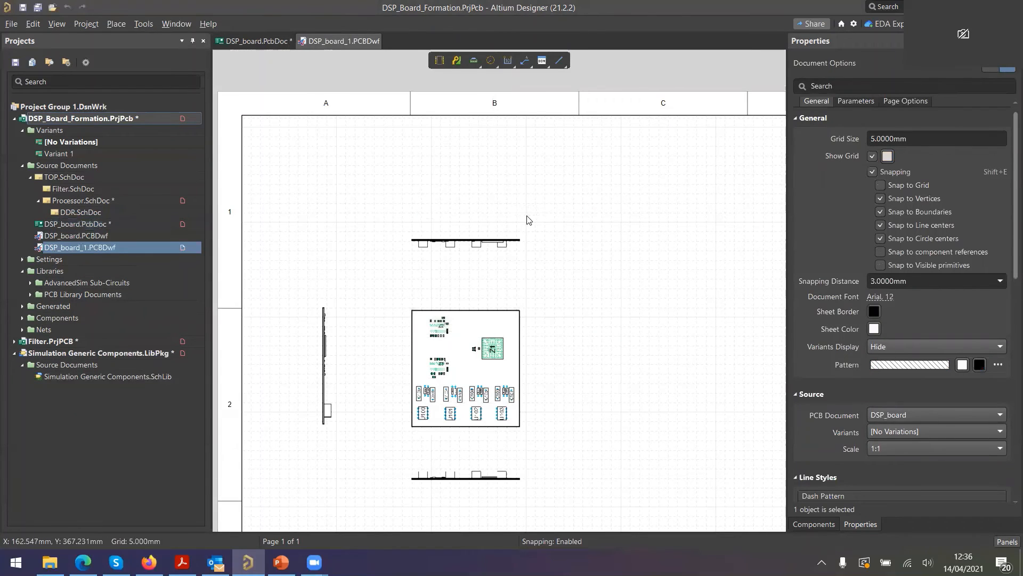
# Place a Layer Stack Legend on the drawing sheet in the free area above the numbered text notes.
pyautogui.keyDown('ctrl'); pyautogui.scroll(-3, 541, 232); pyautogui.keyUp('ctrl')
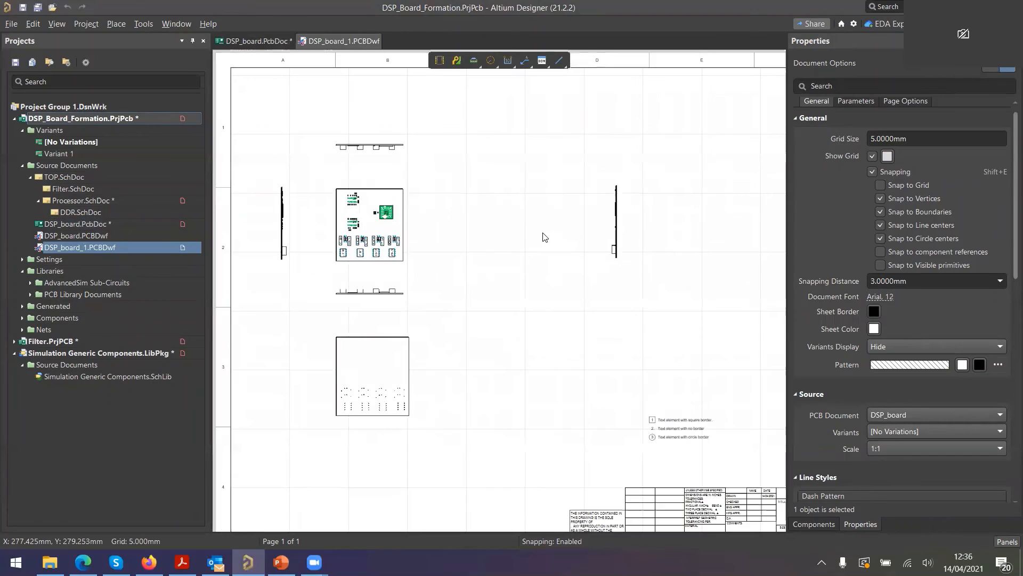
pyautogui.moveTo(481, 243); pyautogui.dragTo(438, 210, button='right')
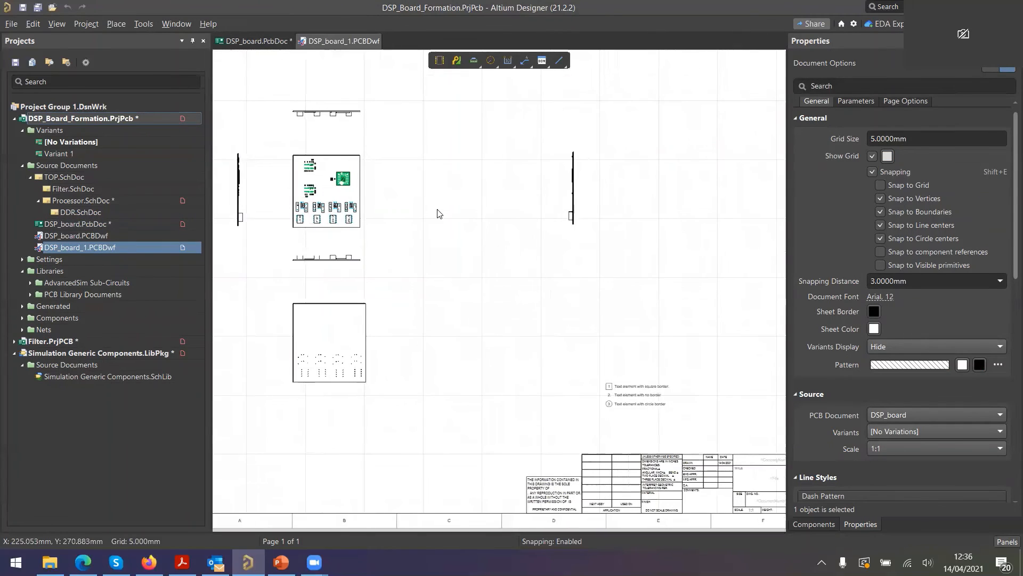
pyautogui.hotkey('ctrl', 'pagedown')
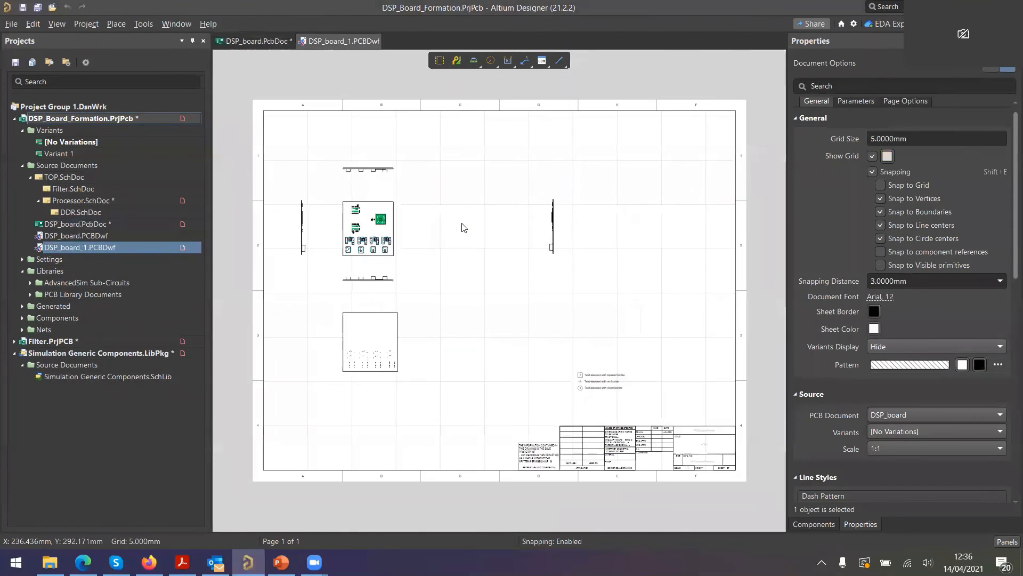
pyautogui.click(118, 24)
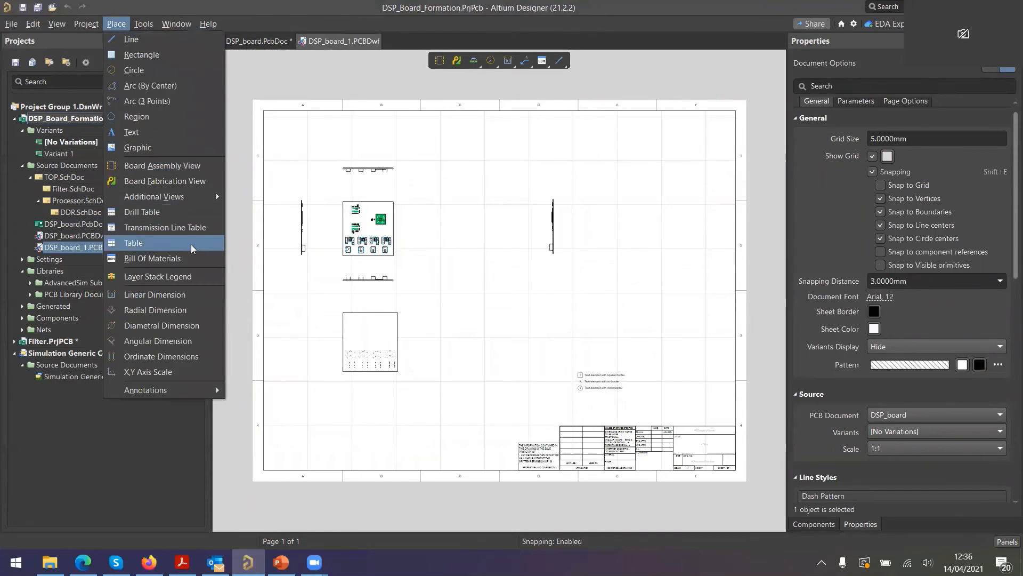
pyautogui.click(203, 276)
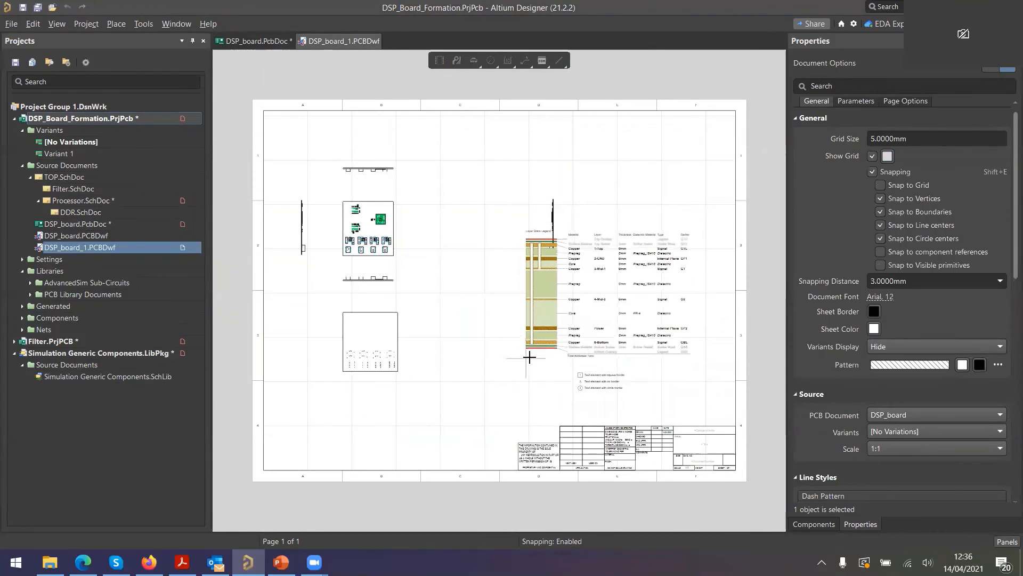
pyautogui.click(560, 366)
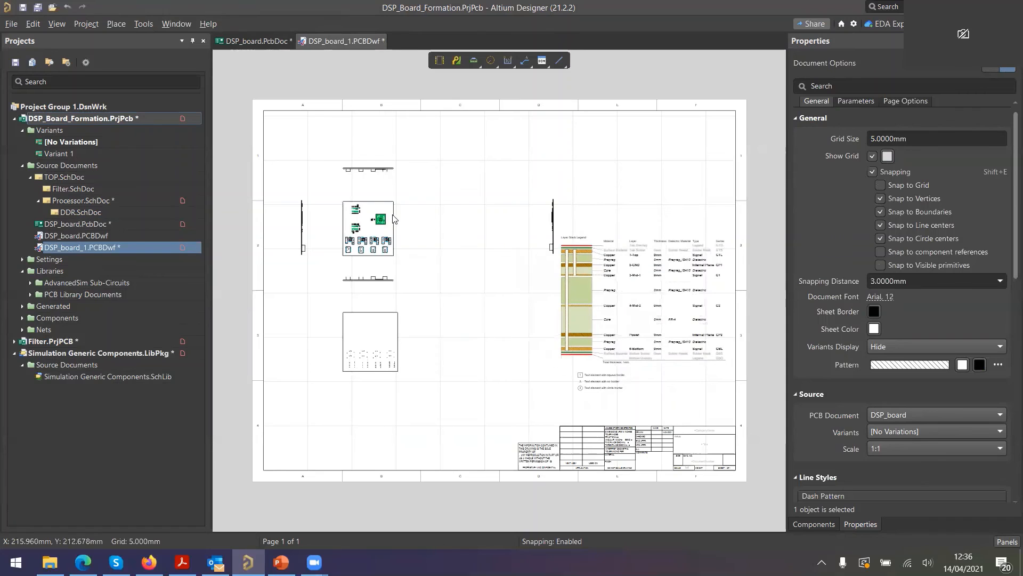
pyautogui.click(116, 24)
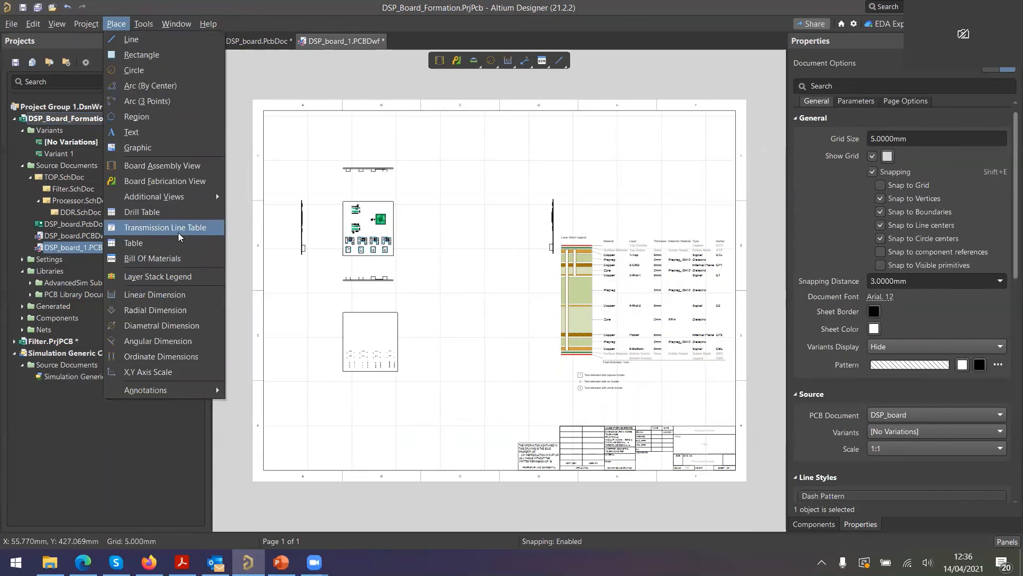
pyautogui.click(466, 171)
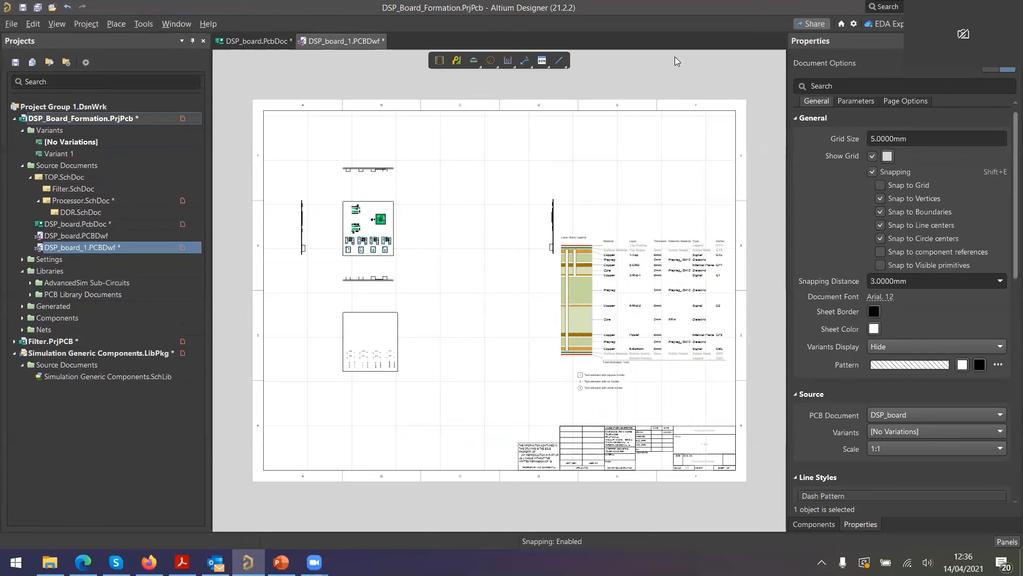
# Look through the Data Management templates and the Draftsman settings in Preferences.
pyautogui.click(854, 24)
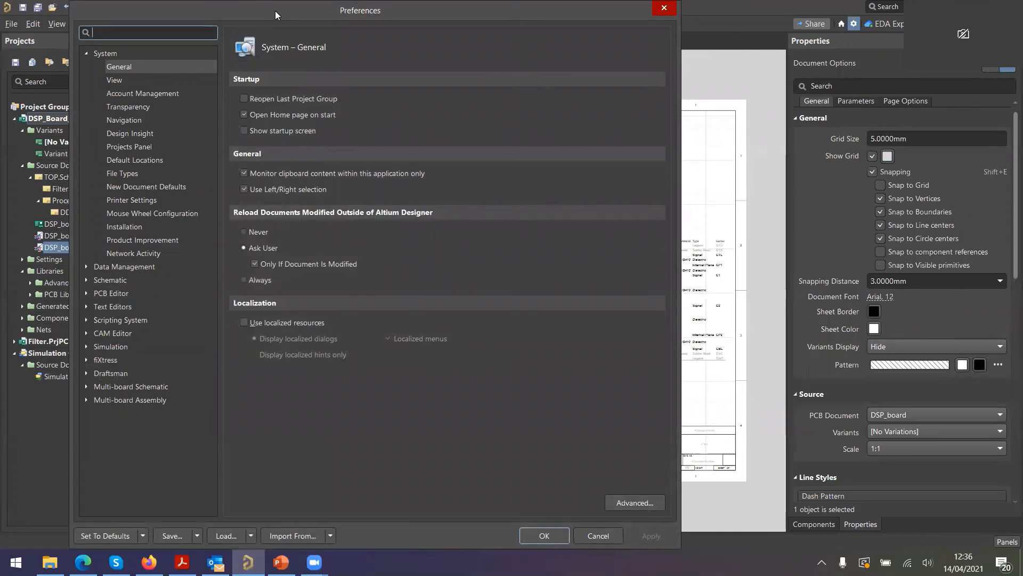
pyautogui.moveTo(277, 11); pyautogui.dragTo(333, 17)
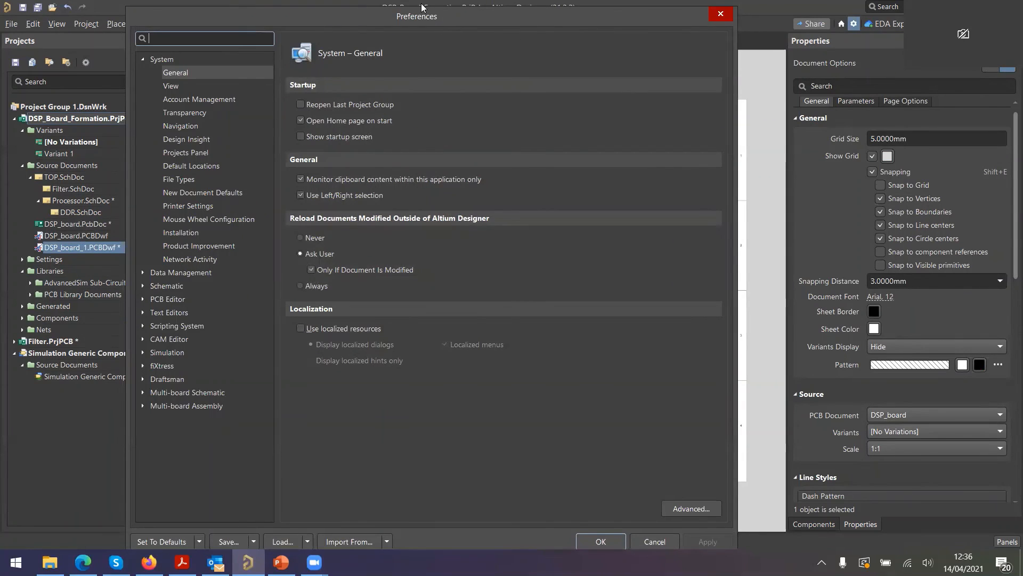
pyautogui.click(143, 272)
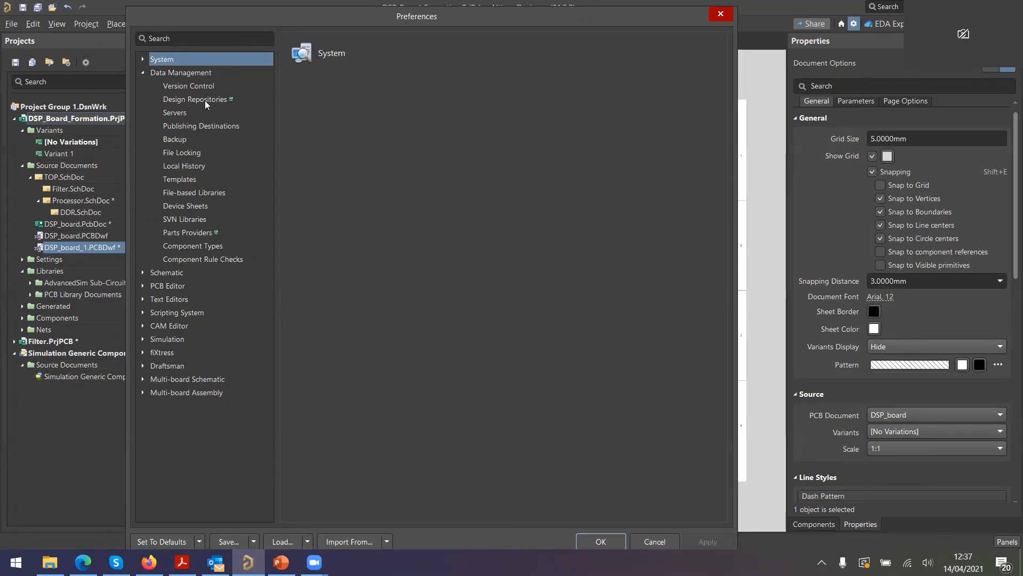
pyautogui.click(190, 182)
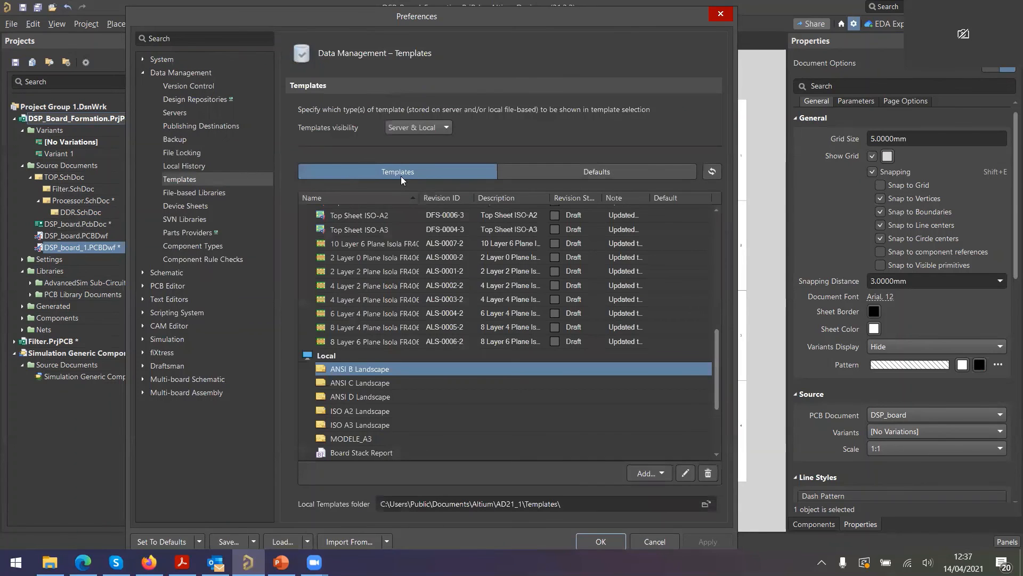
pyautogui.click(143, 366)
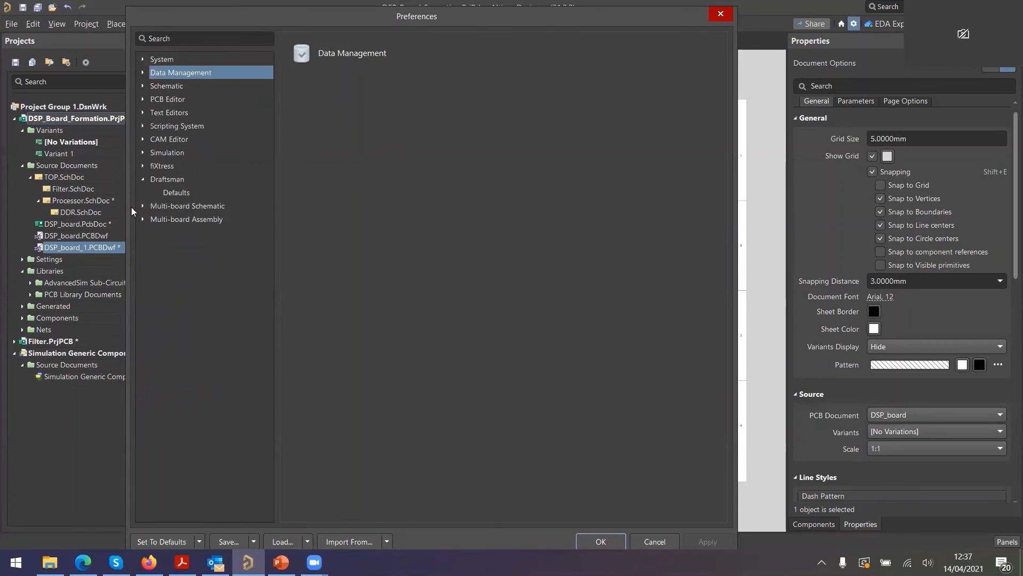
pyautogui.click(168, 181)
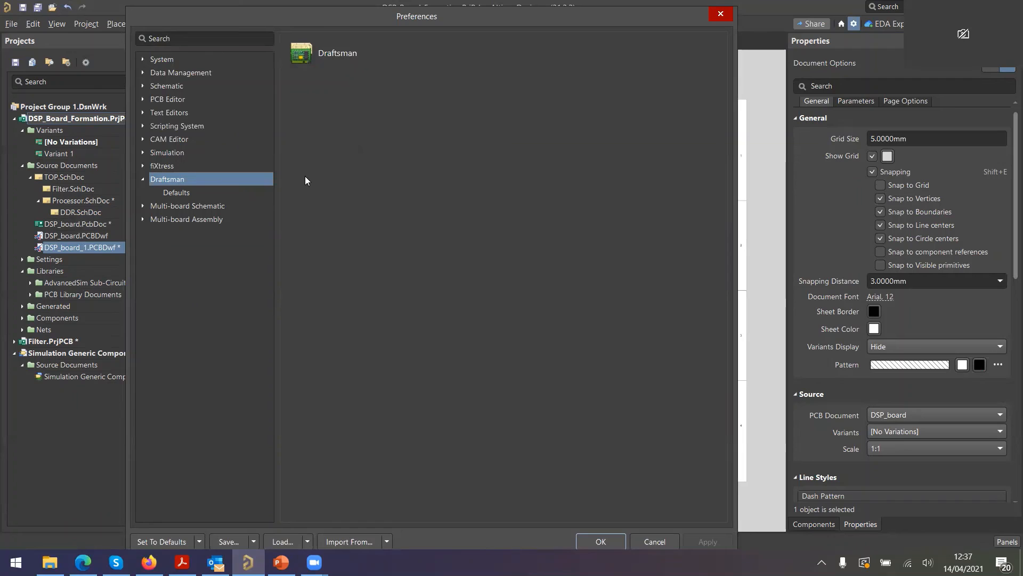
# Examine the workspace and local template lists under Data Management – Templates, and leave Preferences without applying changes.
pyautogui.click(143, 73)
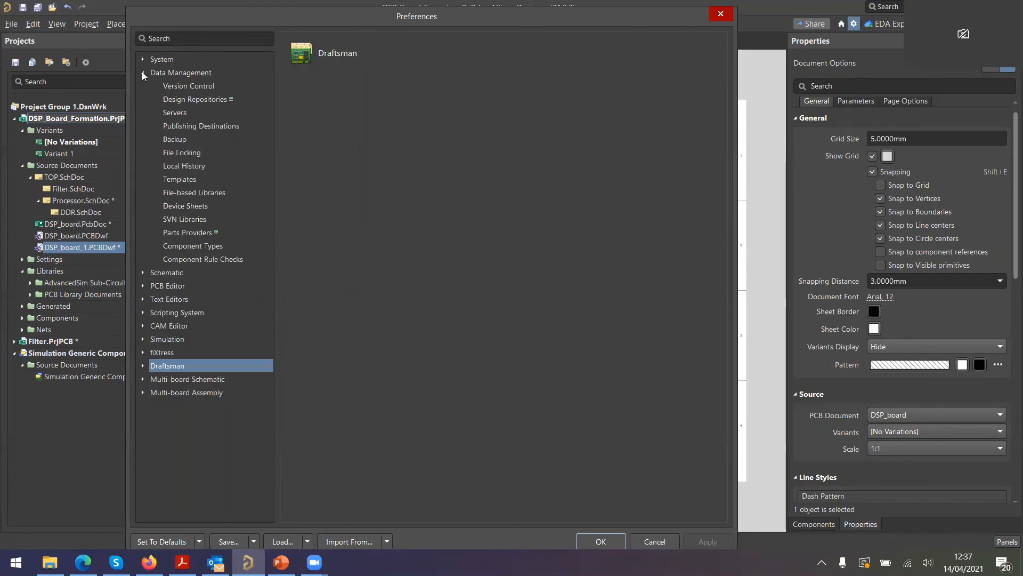
pyautogui.click(181, 180)
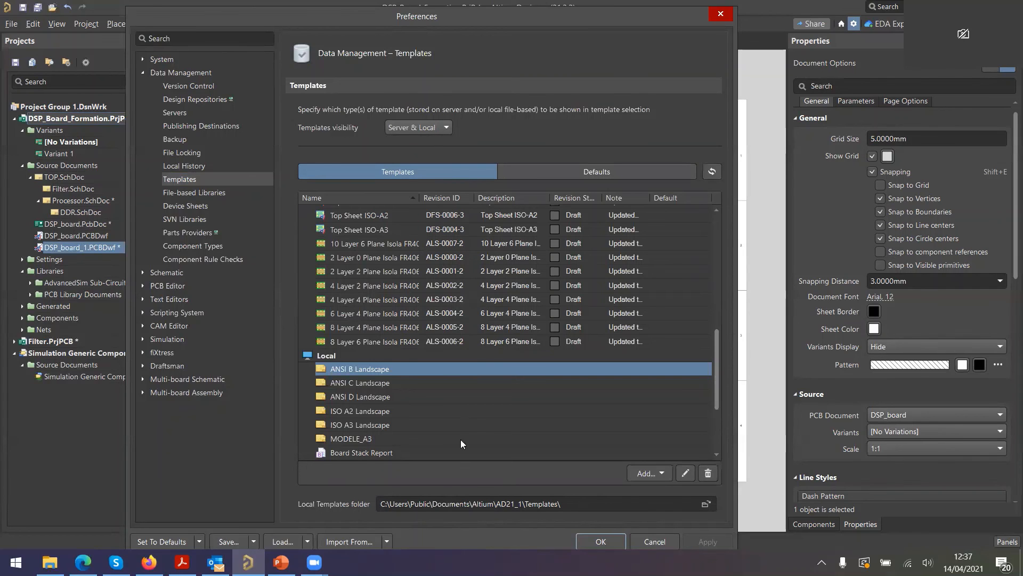
pyautogui.scroll(7, 460, 258)
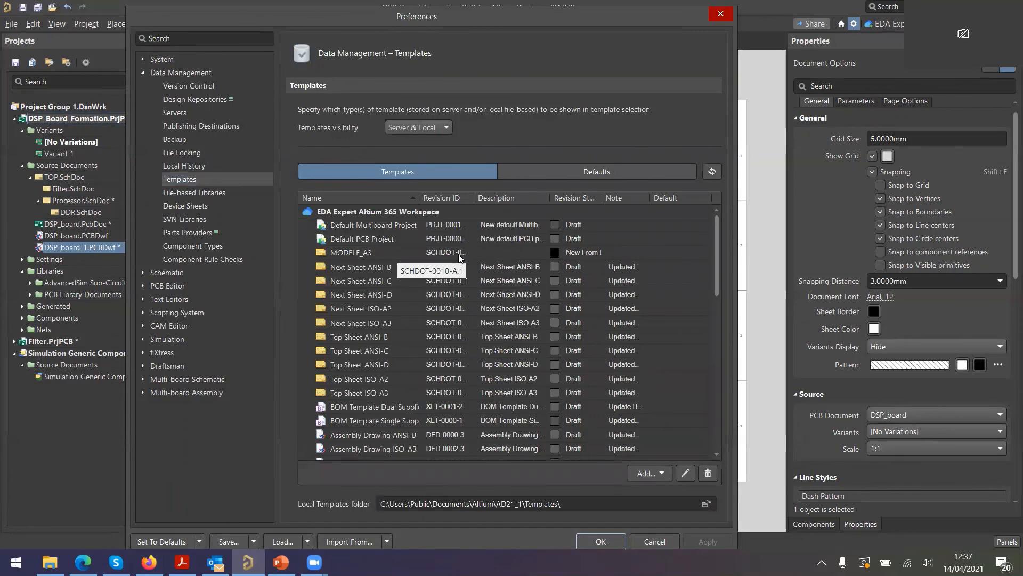
pyautogui.scroll(-8, 461, 258)
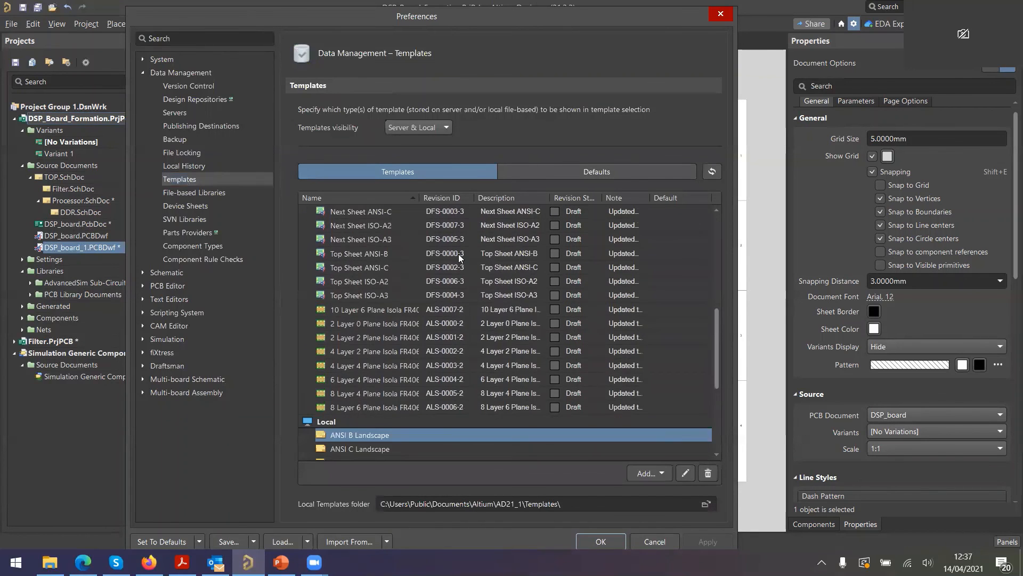
pyautogui.scroll(4, 461, 258)
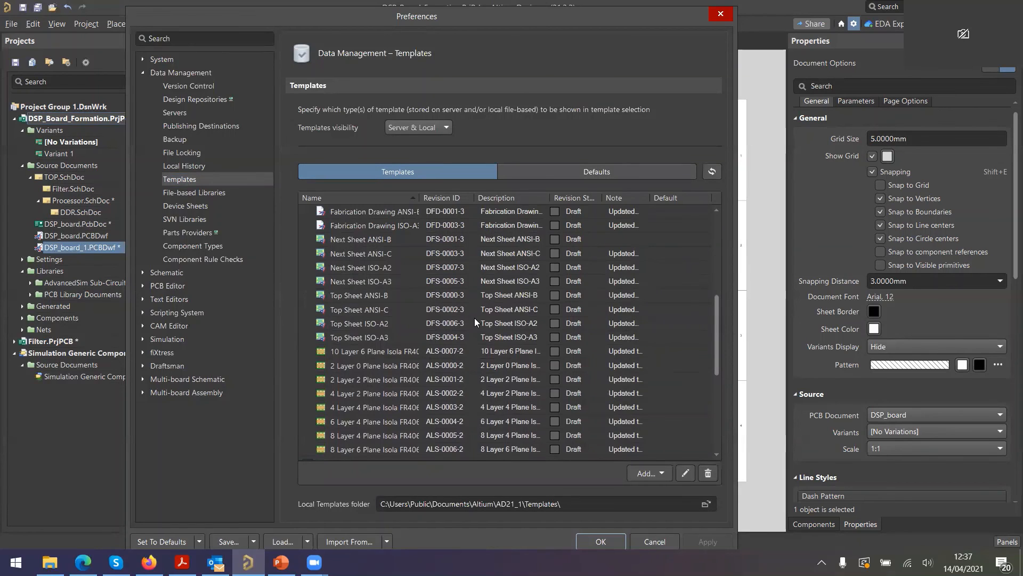
pyautogui.scroll(2, 479, 319)
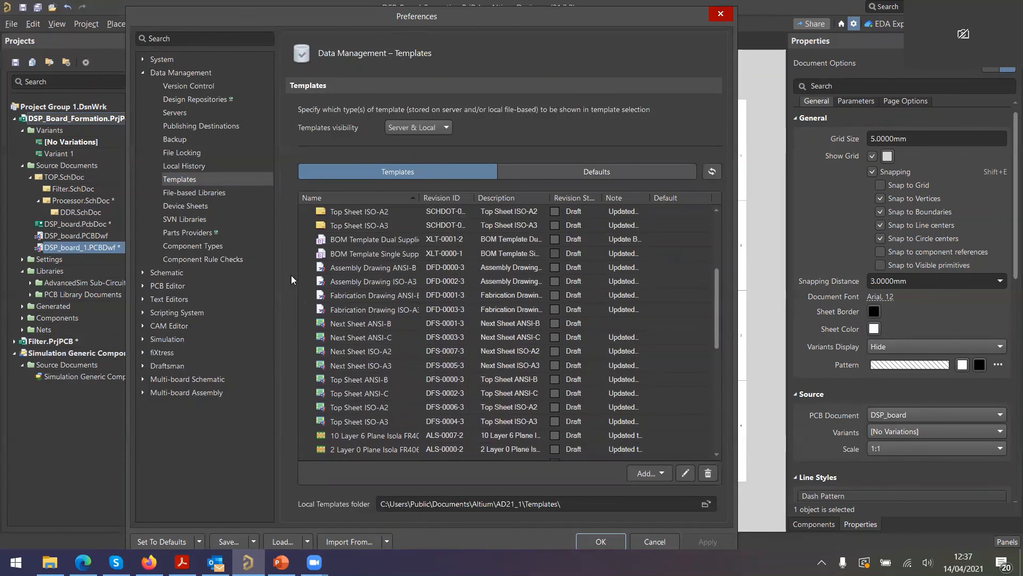
pyautogui.click(666, 542)
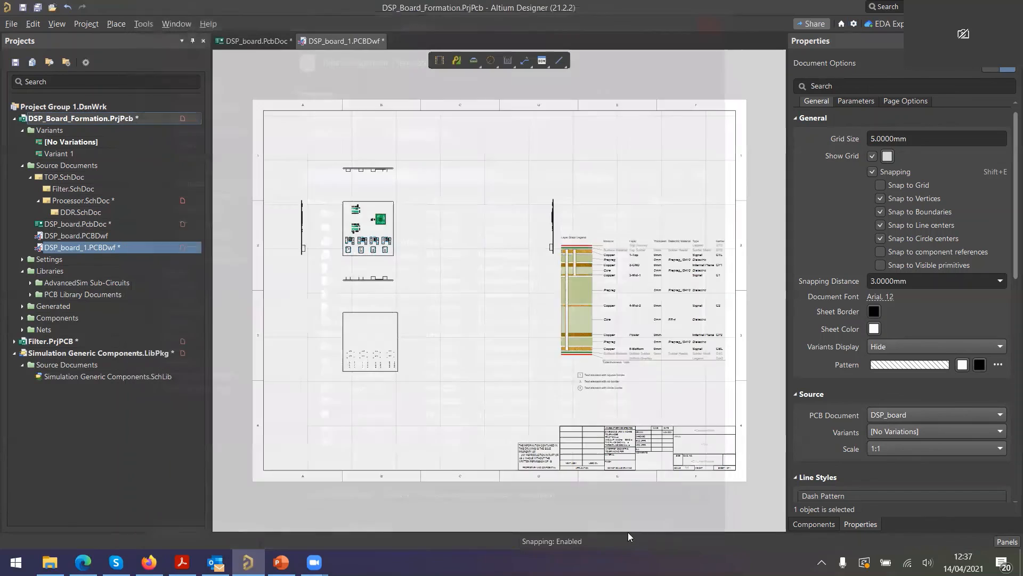
# Switch to the PowerPoint slideshow intro et conclusion EDA.pptx and go to the closing contact slide.
pyautogui.click(280, 562)
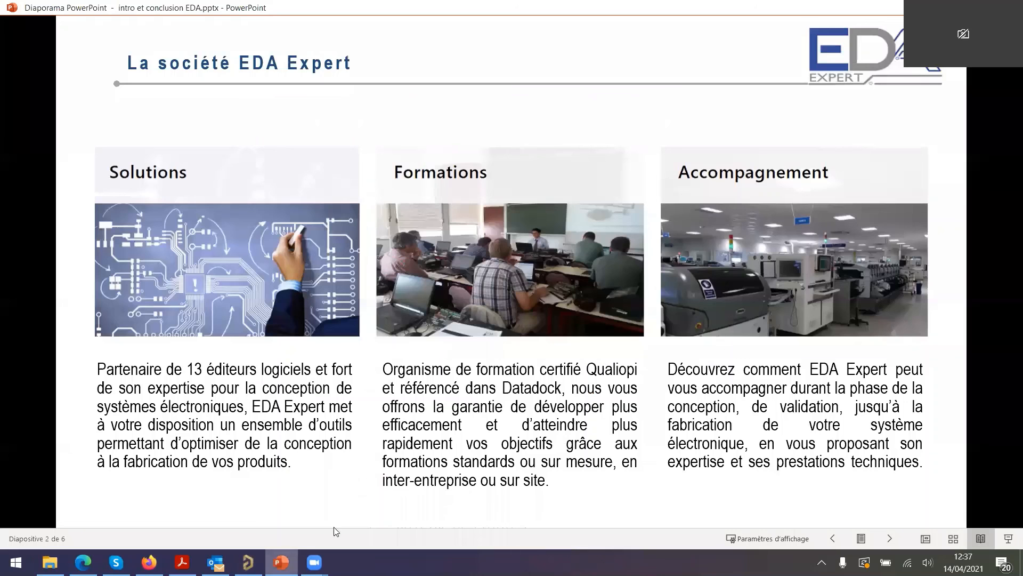
pyautogui.click(472, 421)
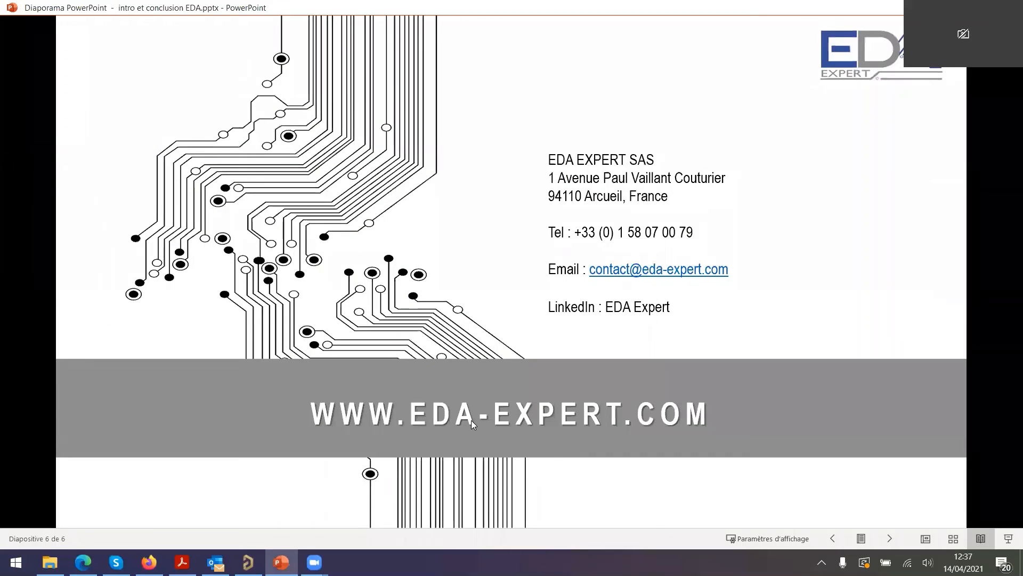